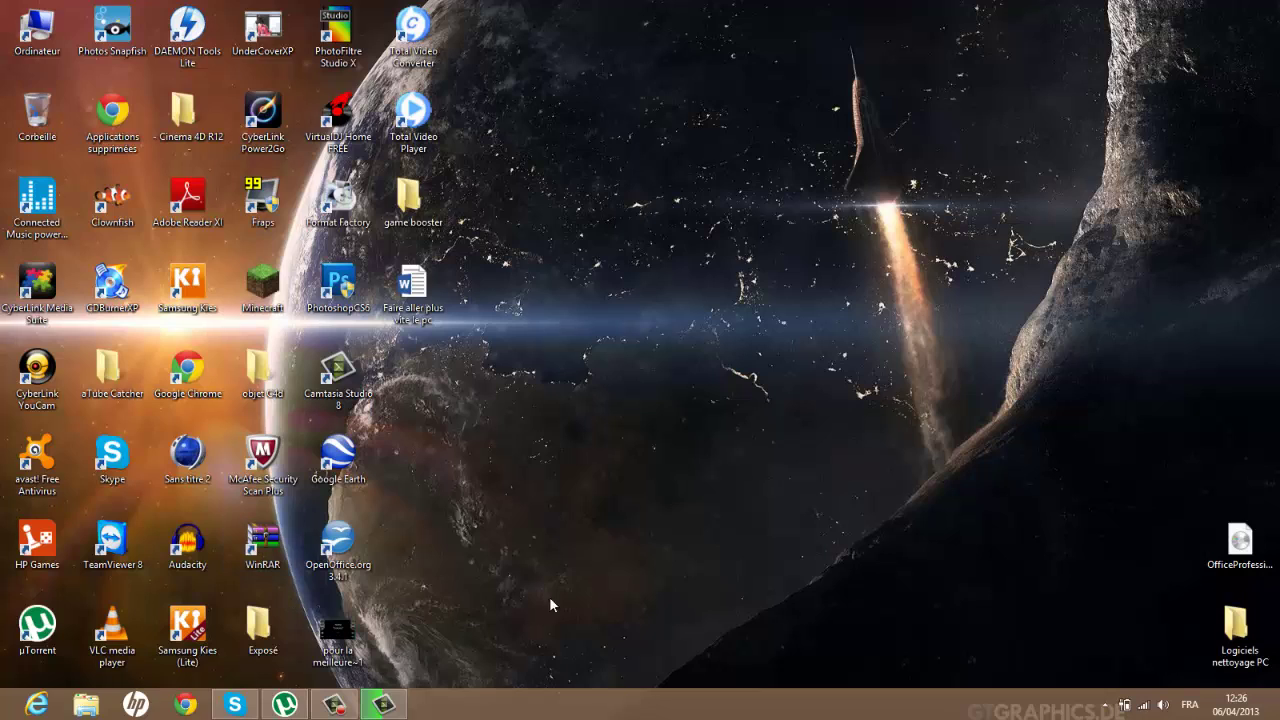
# Launch Google Chrome from the desktop and check the pages loading in its start-up tabs.
pyautogui.moveTo(1003, 189); pyautogui.dragTo(502, 588)
pyautogui.doubleClick(197, 373)
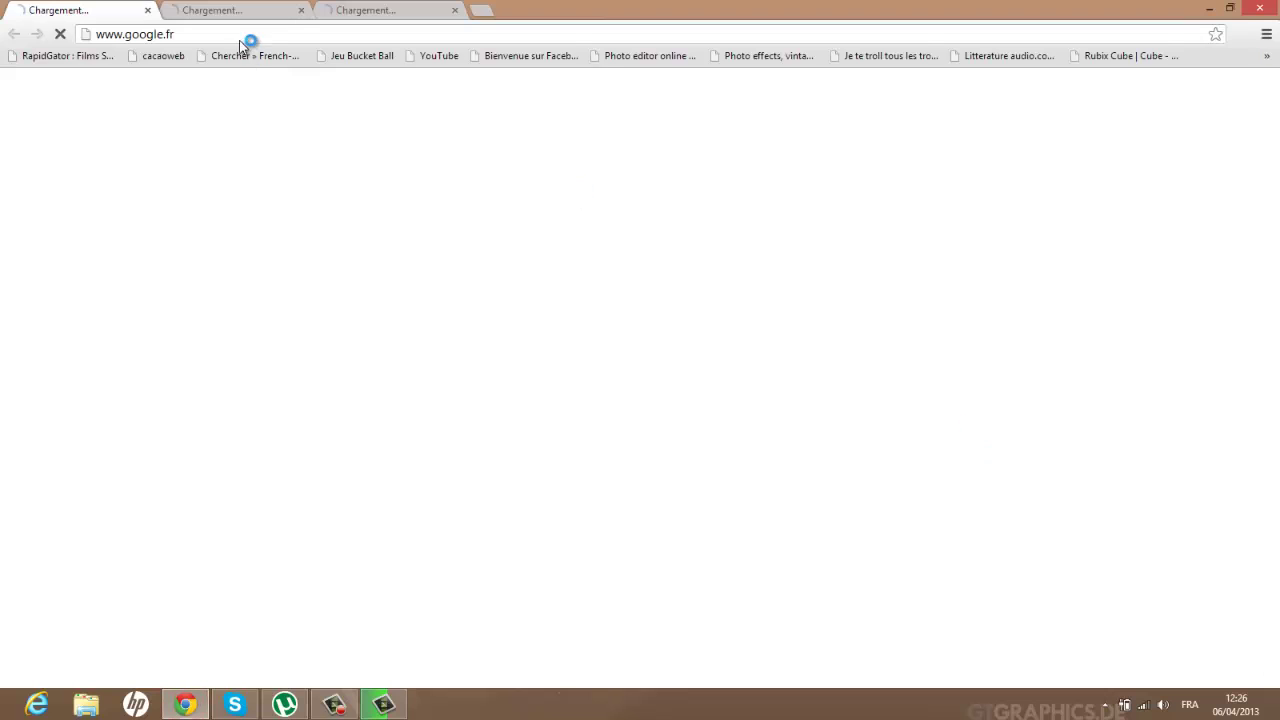
pyautogui.click(262, 20)
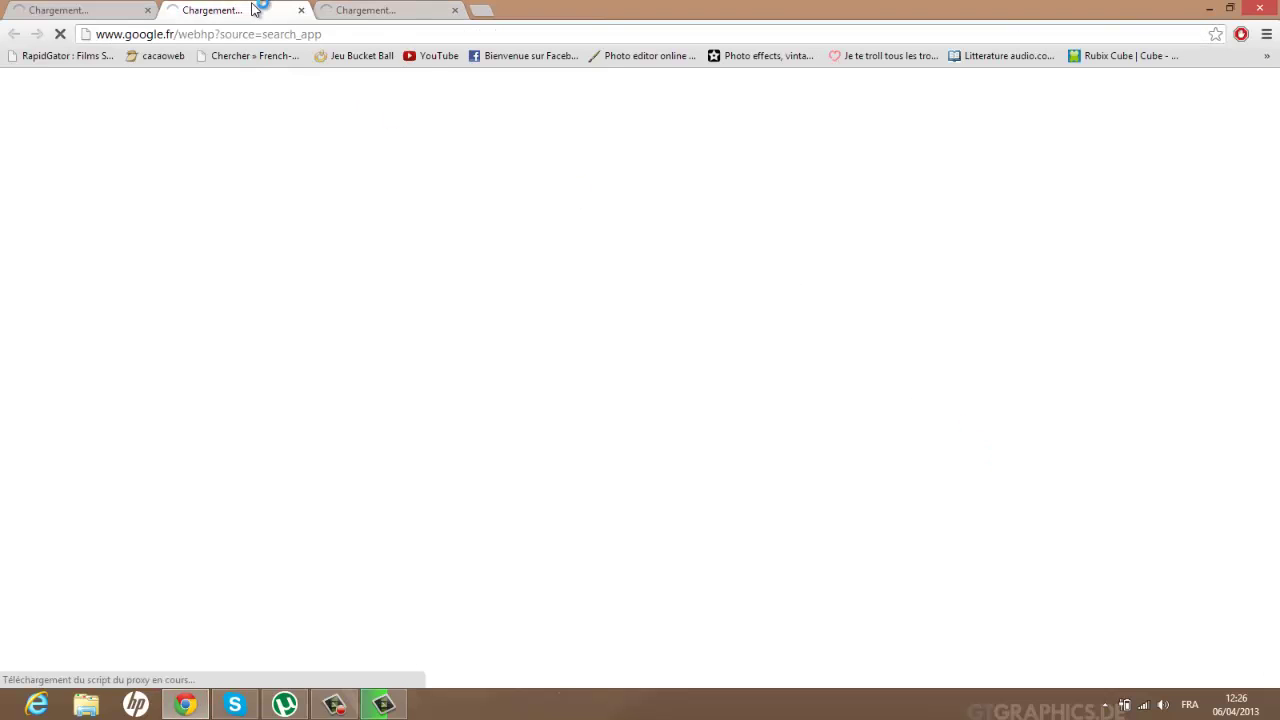
pyautogui.click(368, 14)
pyautogui.click(50, 11)
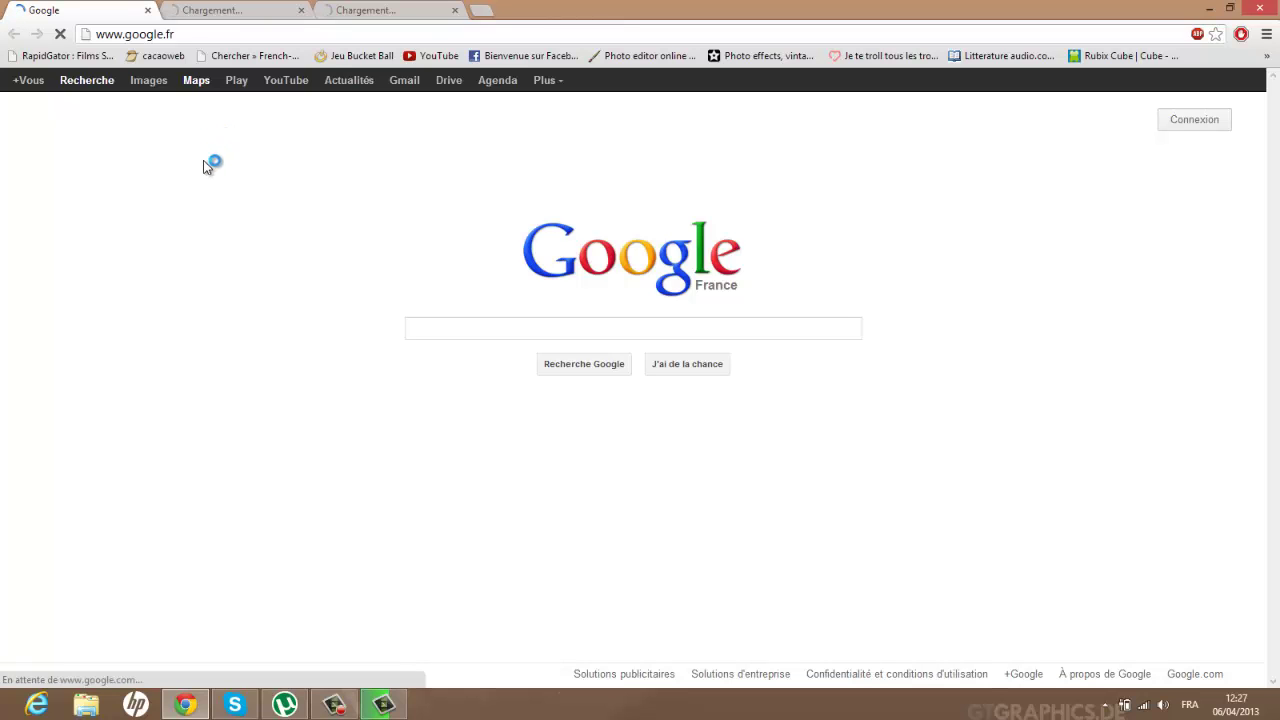
pyautogui.click(217, 10)
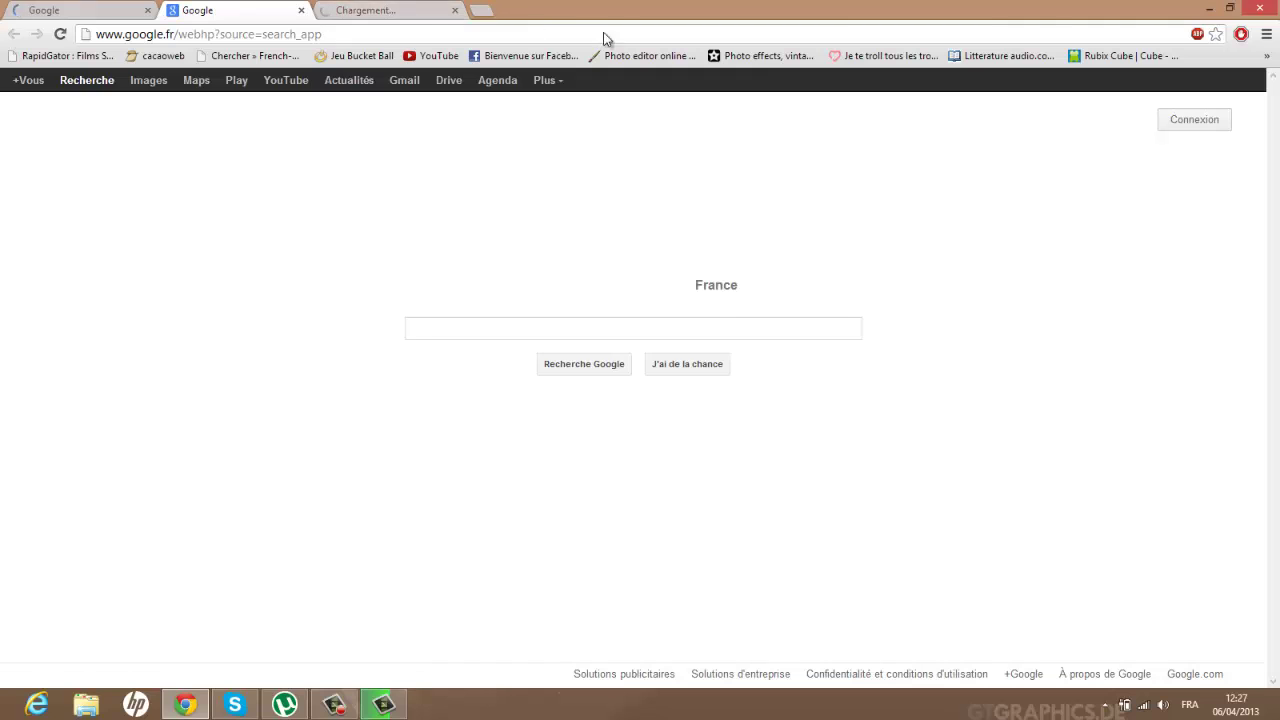
# Load google.fr in the third browser tab in place of the AVG search page and return to the first tab.
pyautogui.click(357, 10)
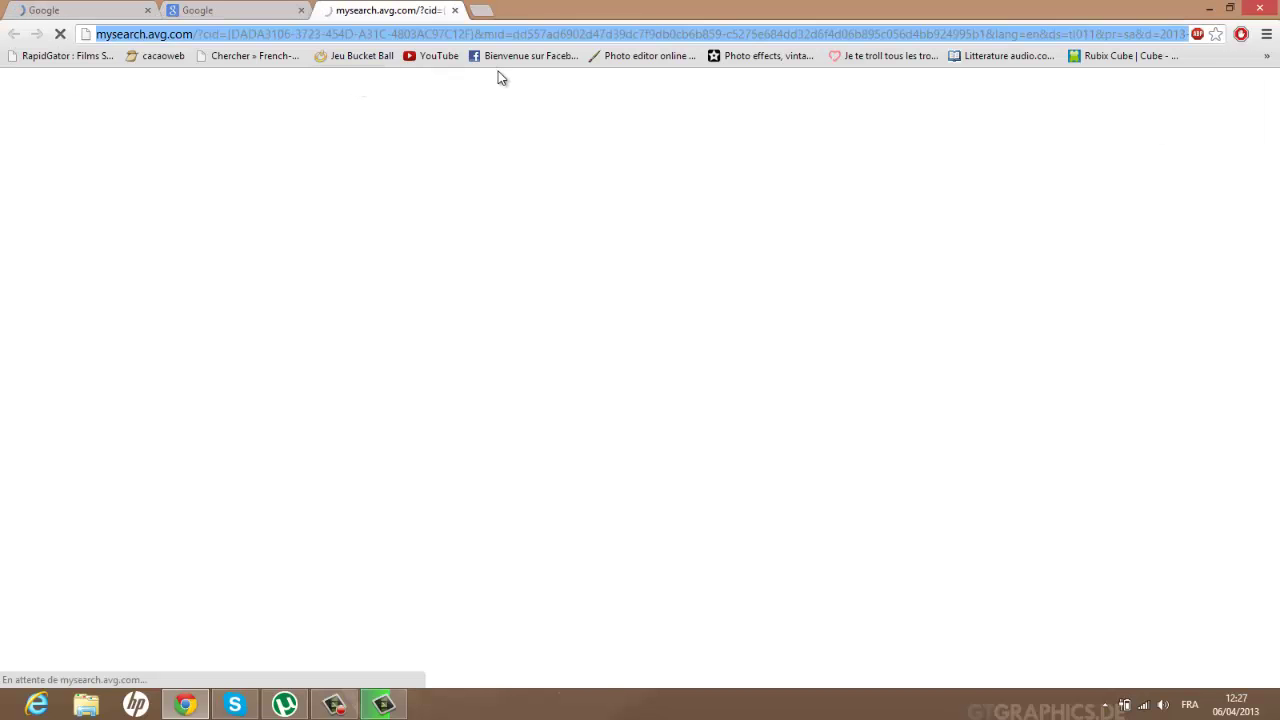
pyautogui.write('google.fr')
pyautogui.press('Return')
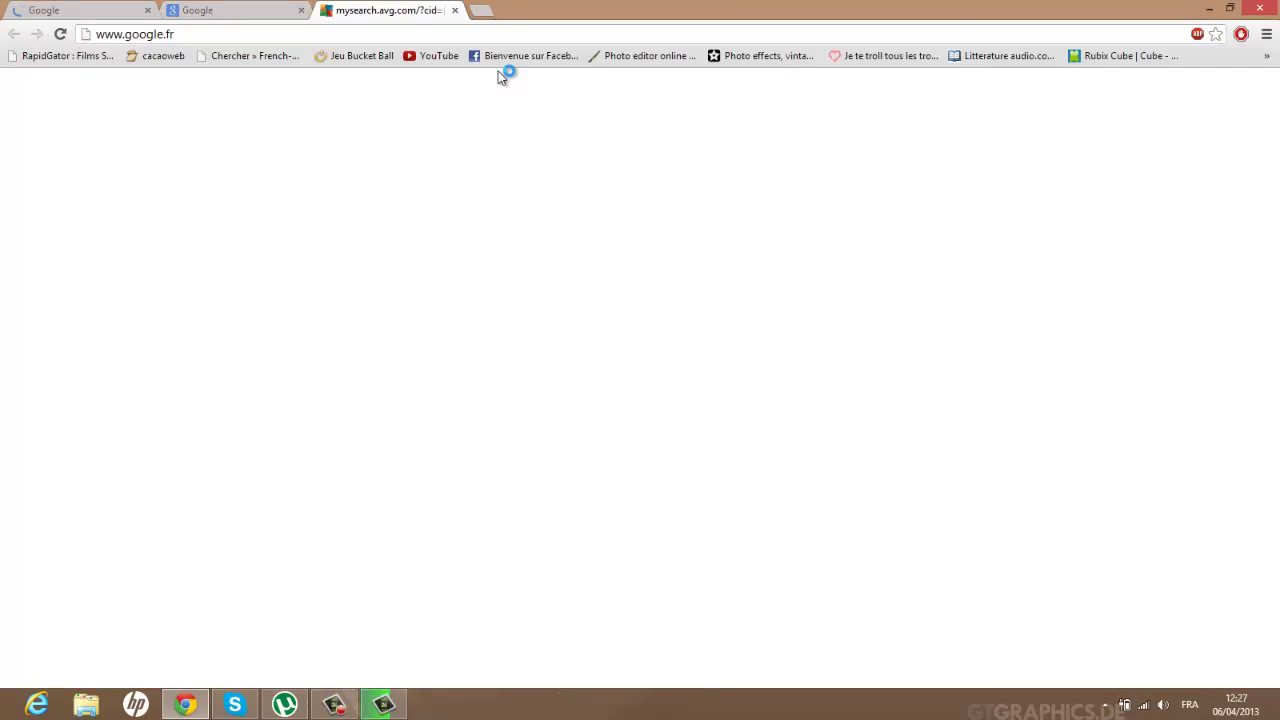
pyautogui.click(130, 12)
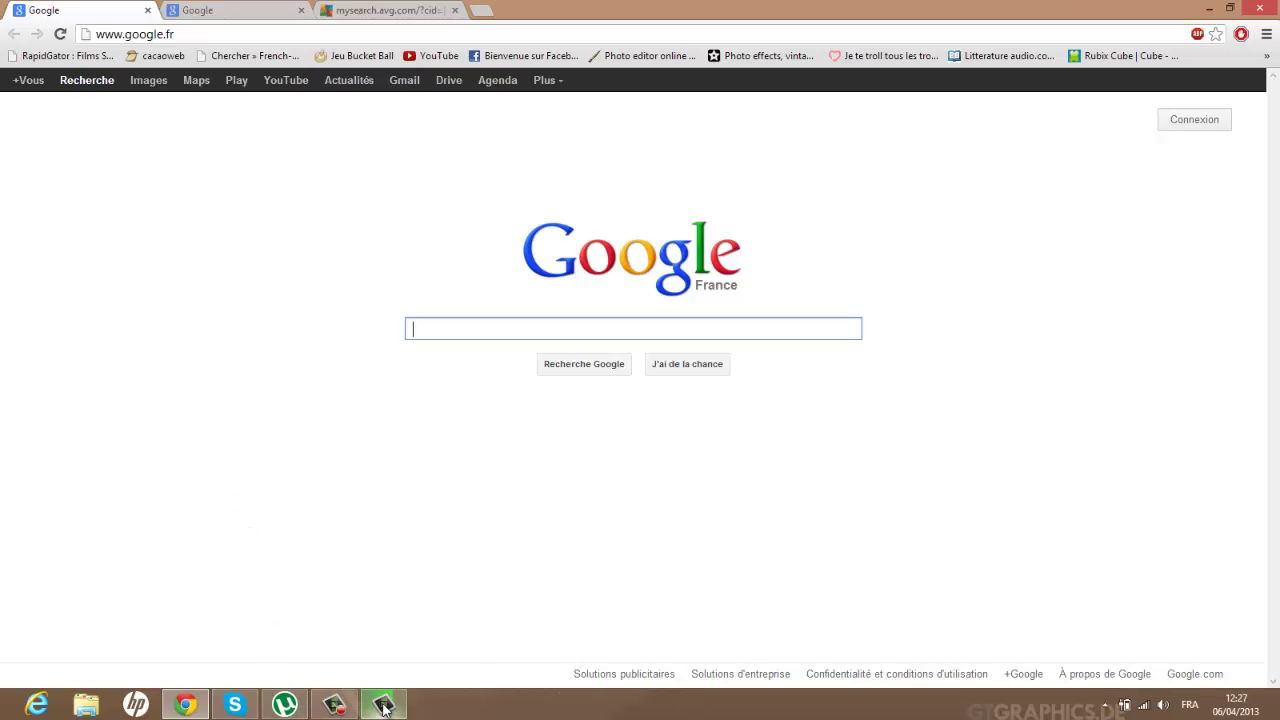
pyautogui.click(335, 705)
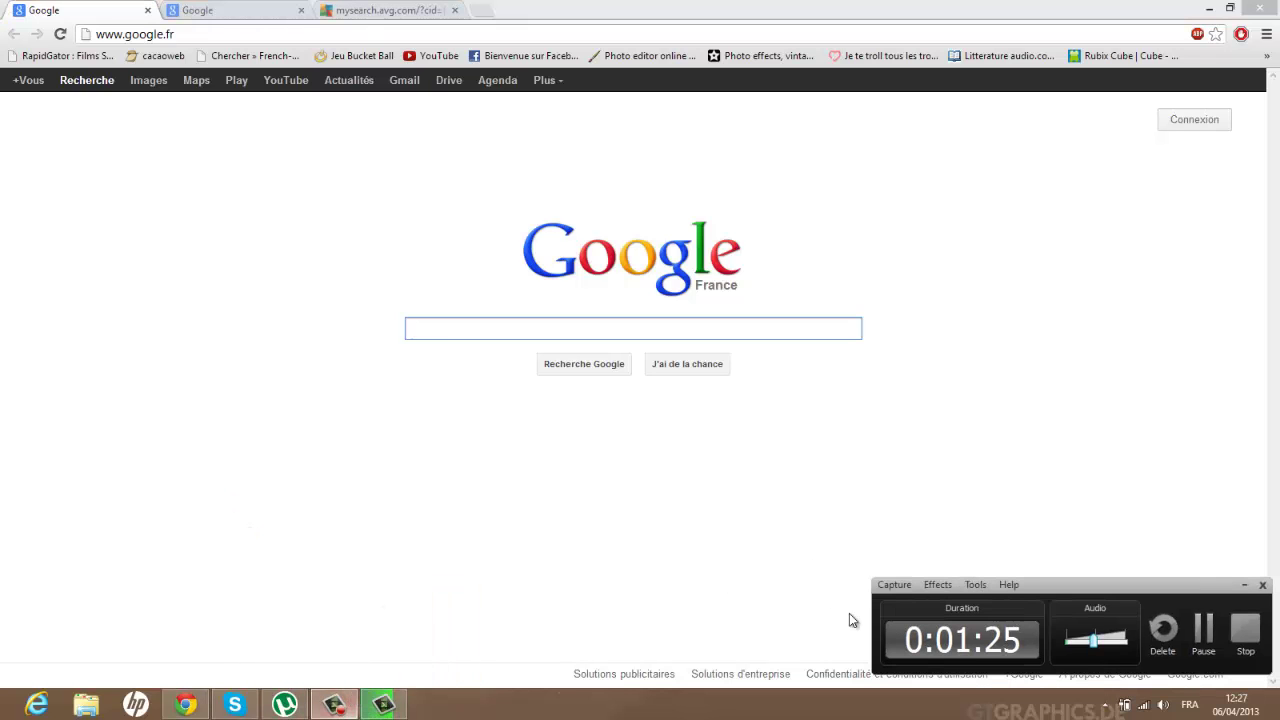
pyautogui.click(1205, 627)
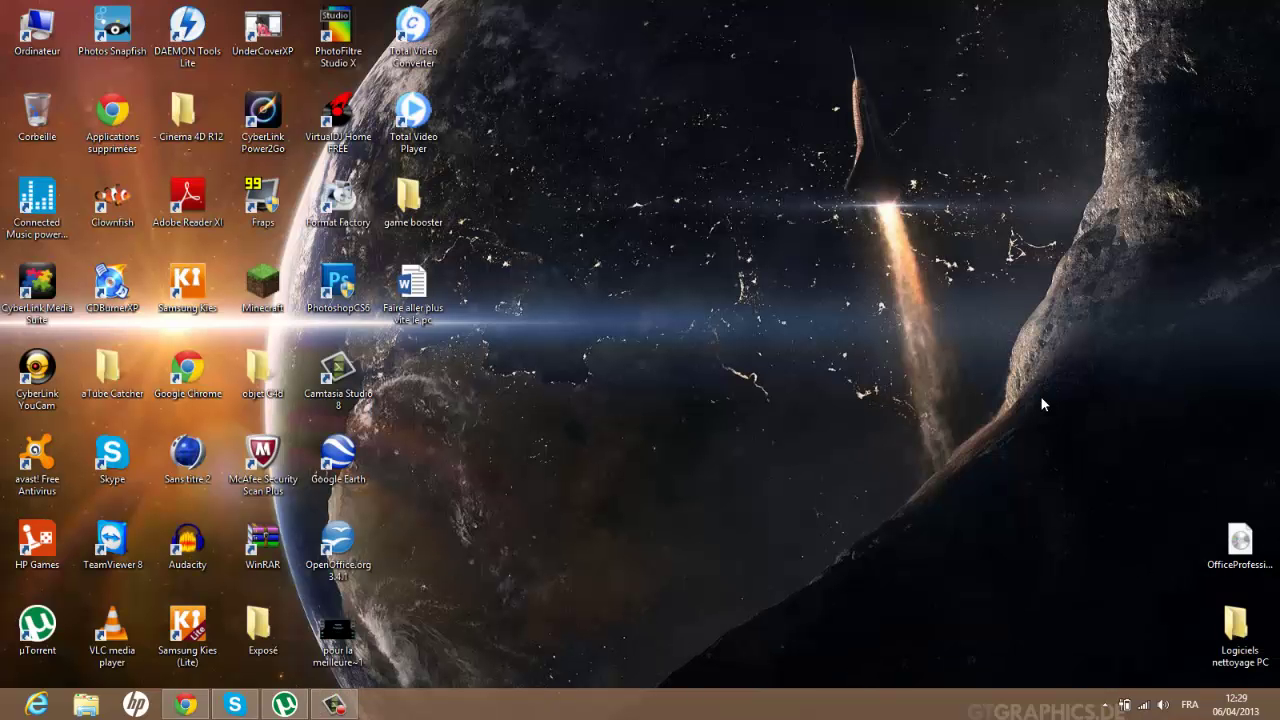
# Minimize the browser and open the "Logiciels nettoyage PC" folder on the desktop.
pyautogui.click(185, 705)
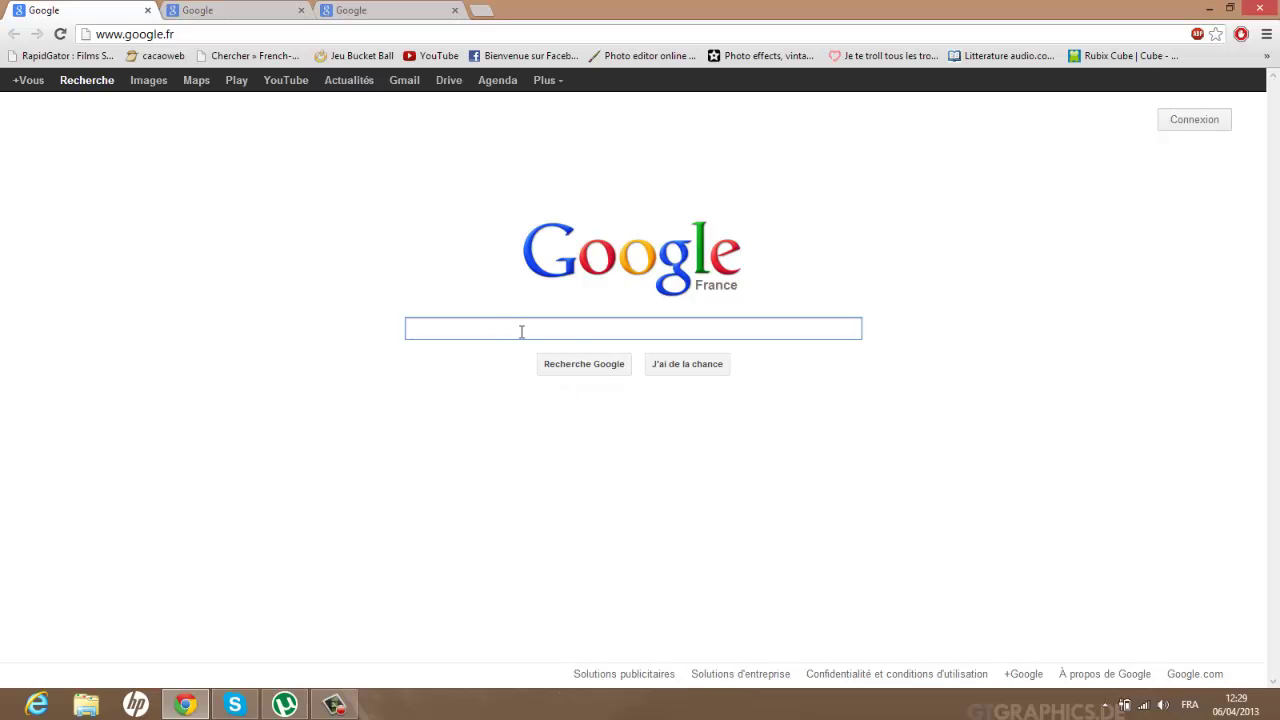
pyautogui.click(1209, 8)
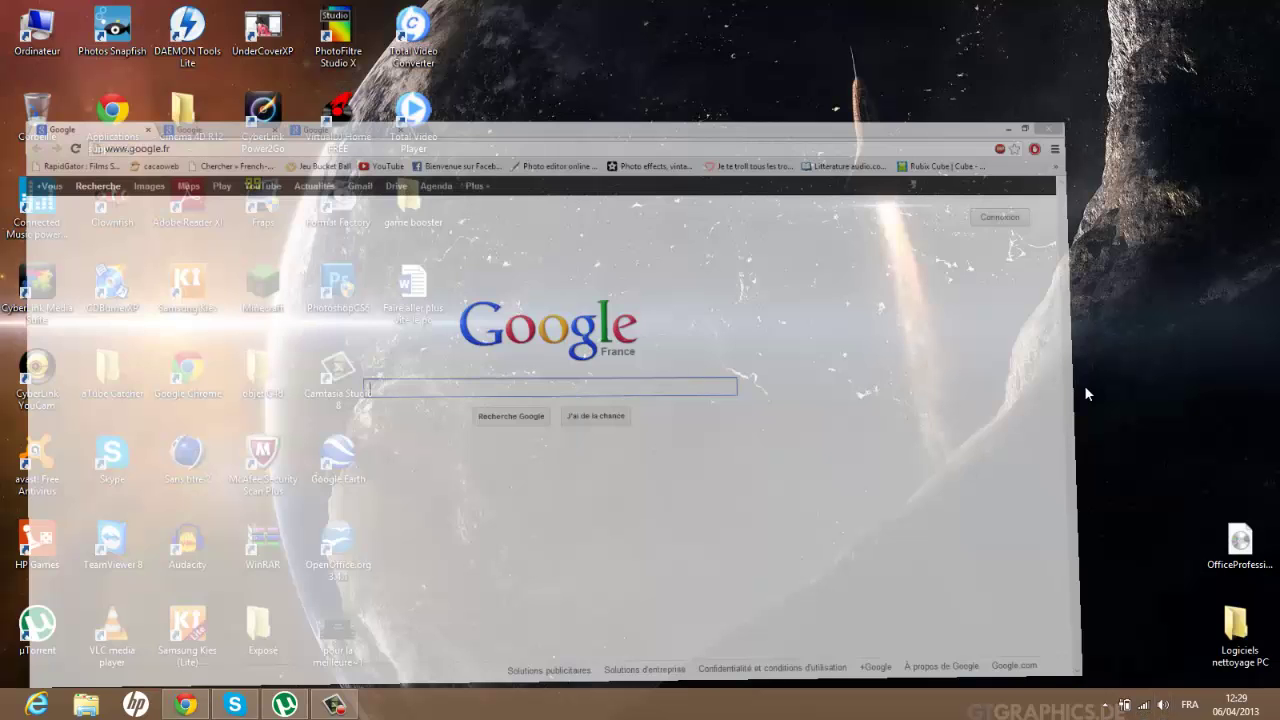
pyautogui.doubleClick(1240, 628)
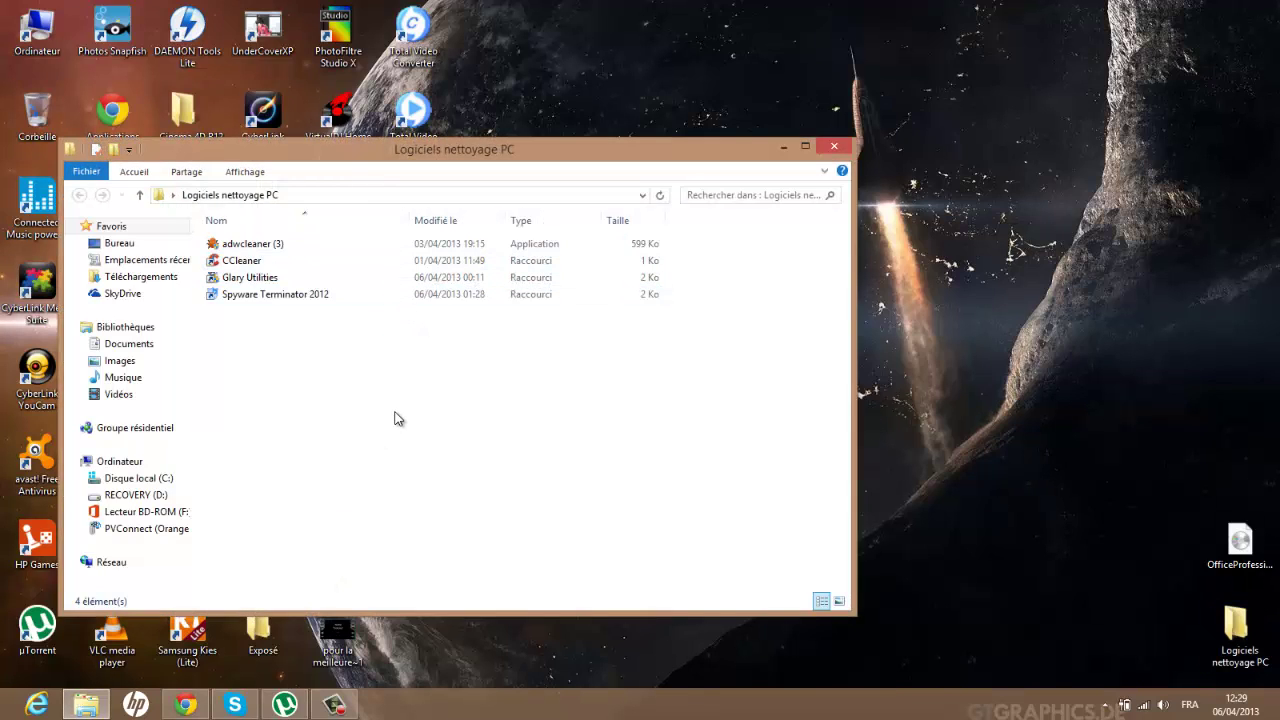
pyautogui.click(334, 705)
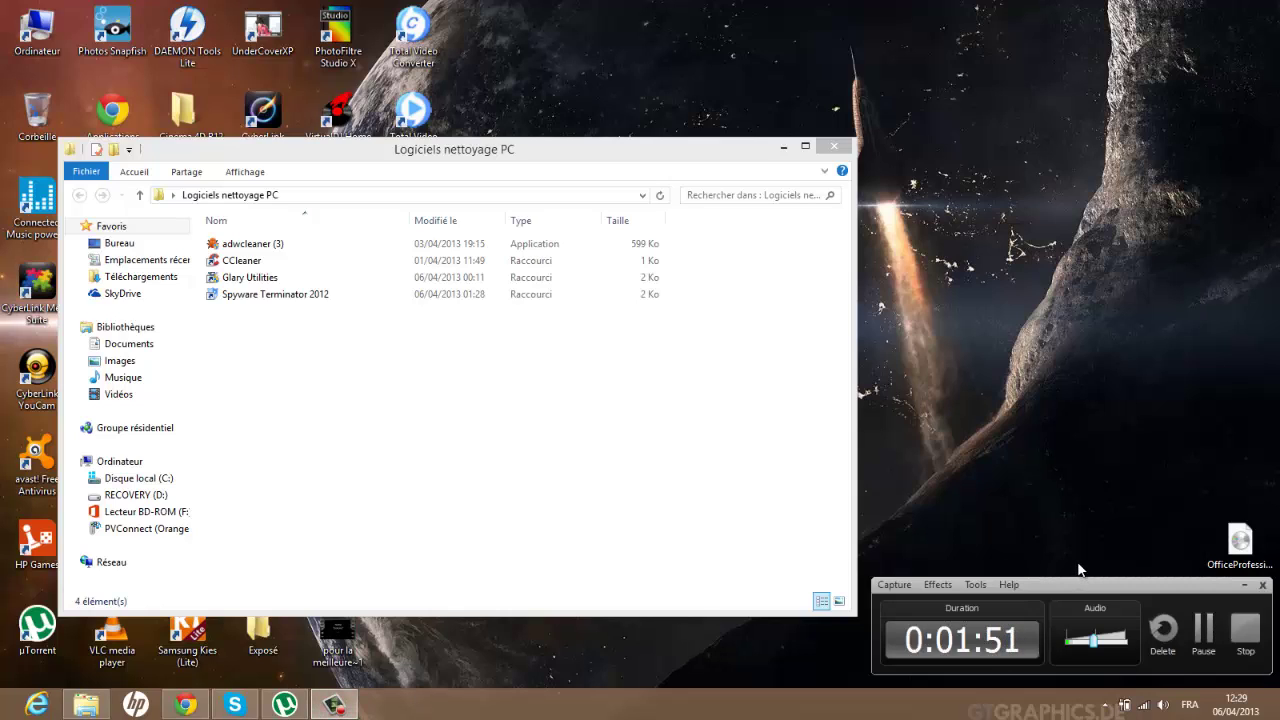
pyautogui.click(1204, 628)
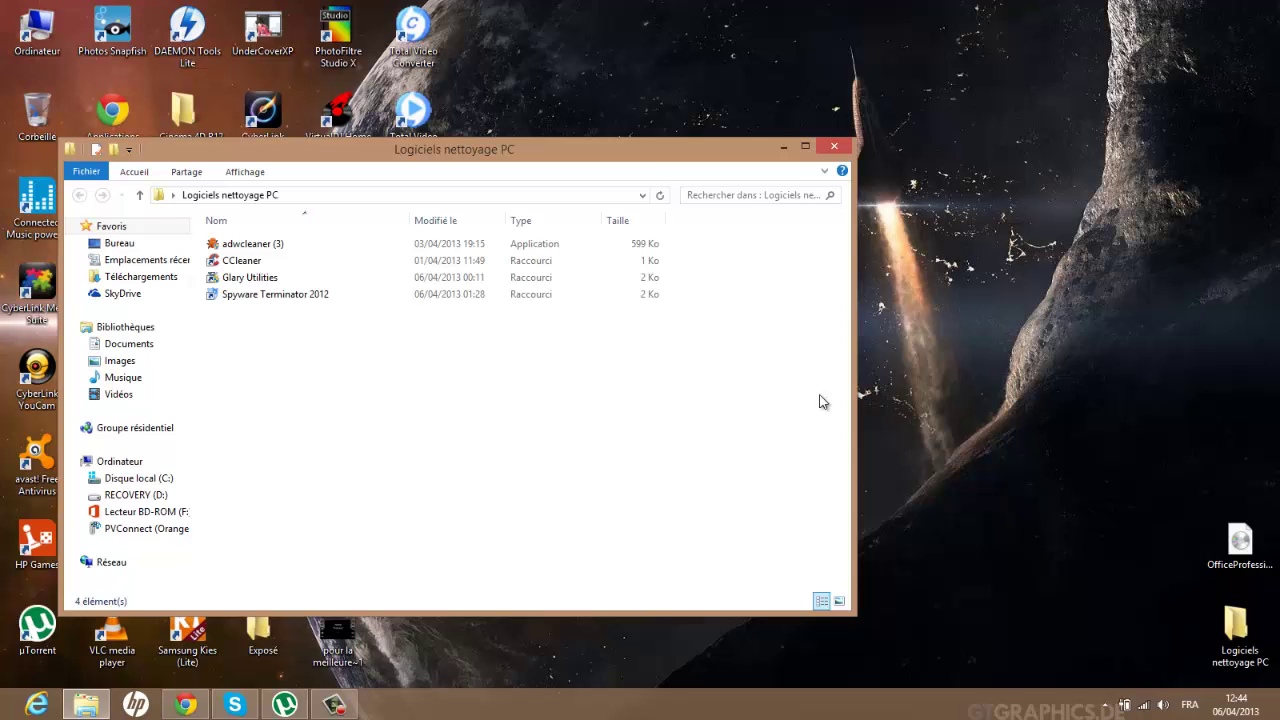
pyautogui.click(442, 295)
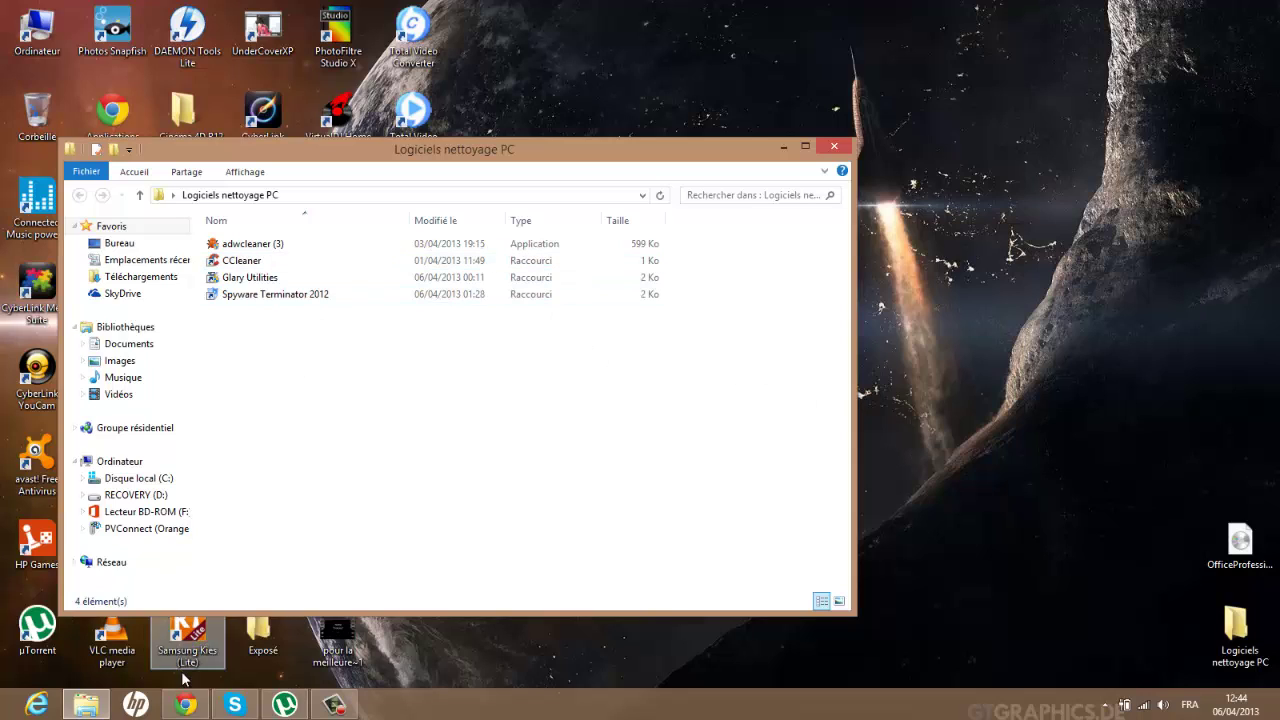
# Switch to Google Chrome and close the third Google tab.
pyautogui.click(186, 708)
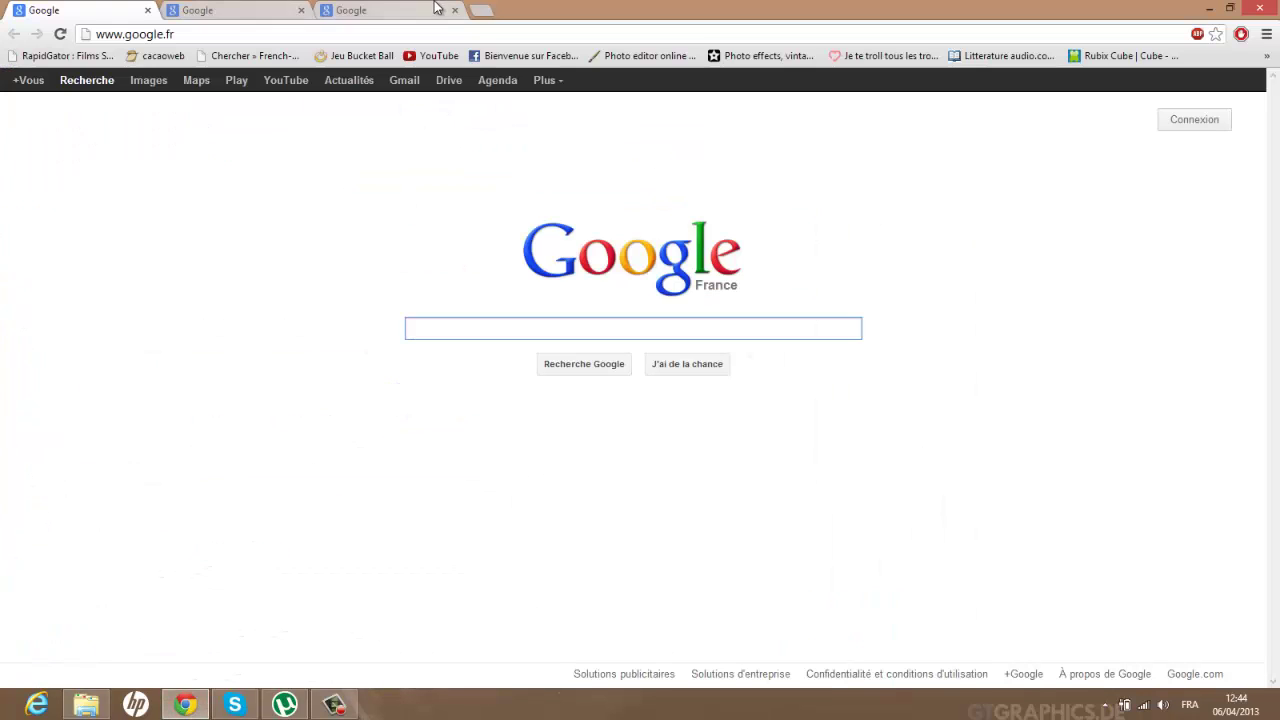
pyautogui.click(452, 10)
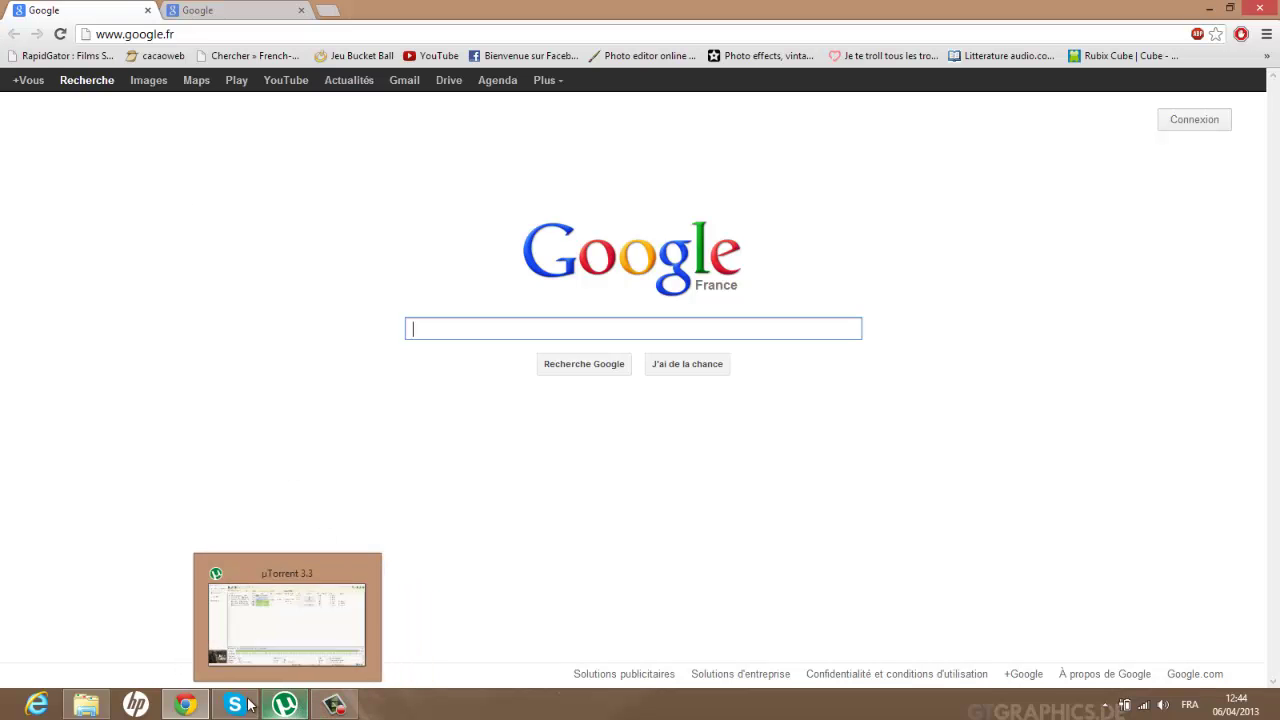
# Search Google for "telecharger glaries utilities" and open the Clubic download page for Glary Utilities.
pyautogui.click(84, 706)
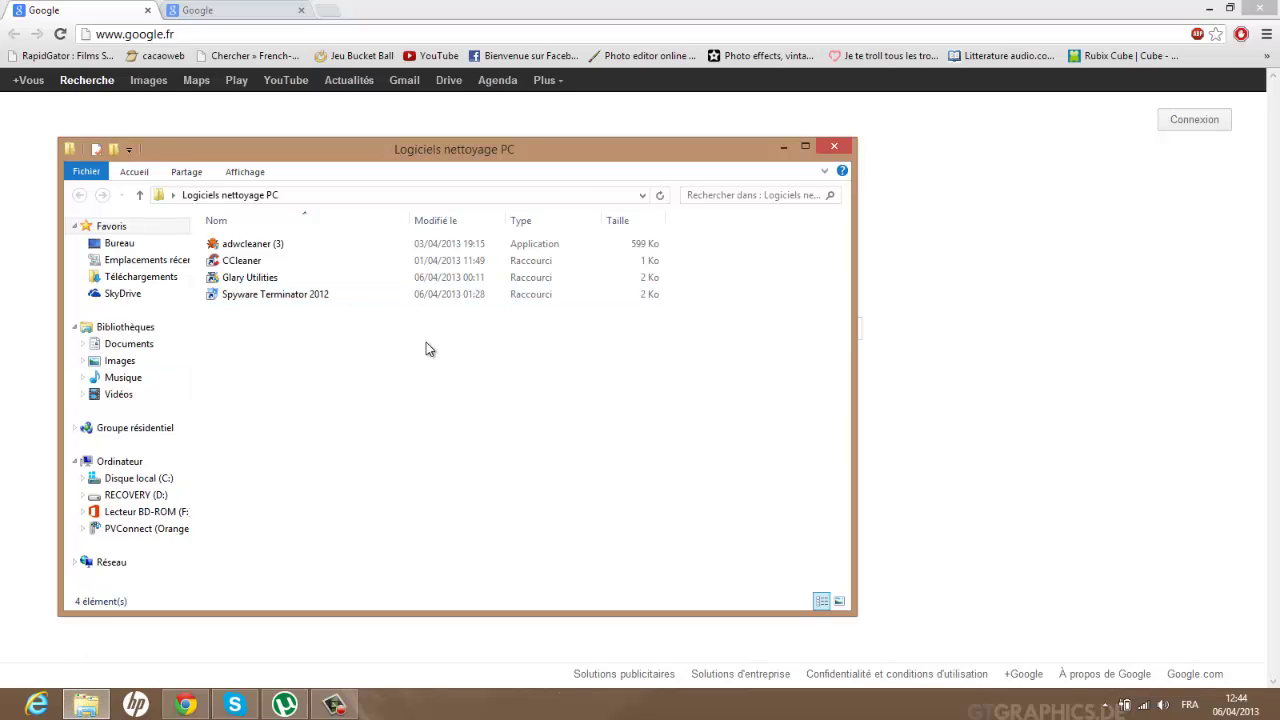
pyautogui.click(786, 147)
pyautogui.write('tel')
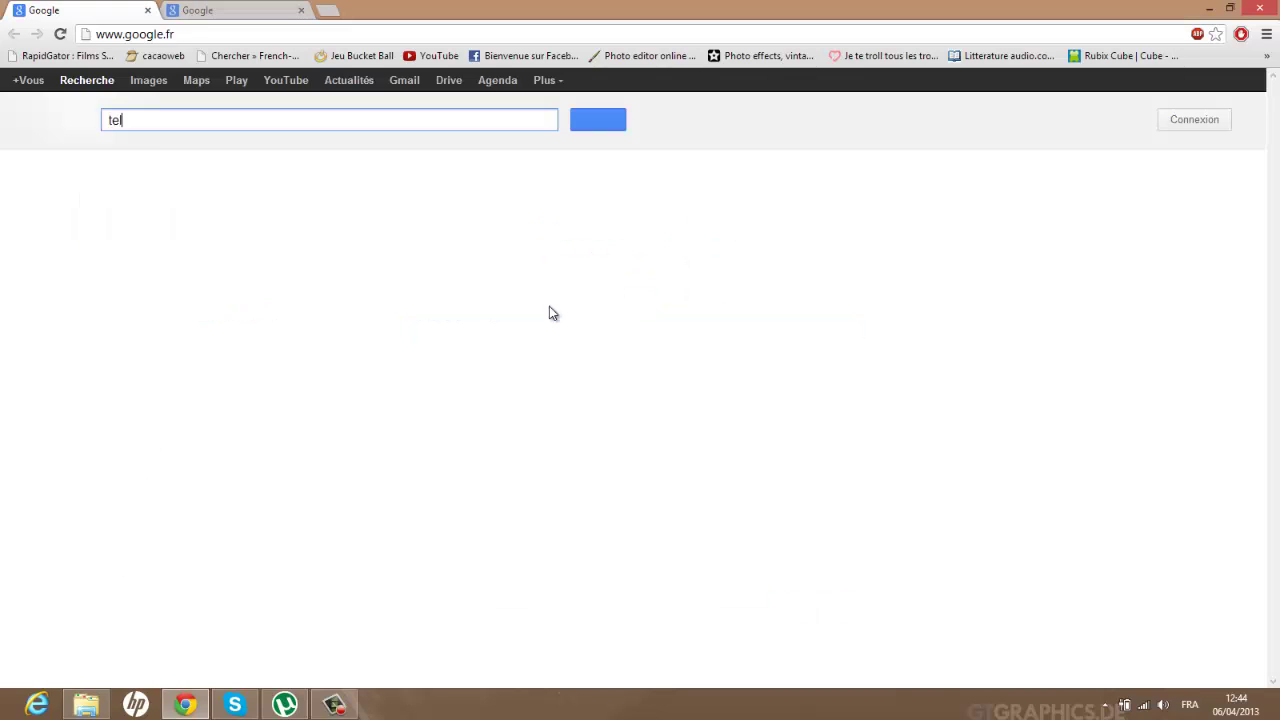
pyautogui.write('echarger ')
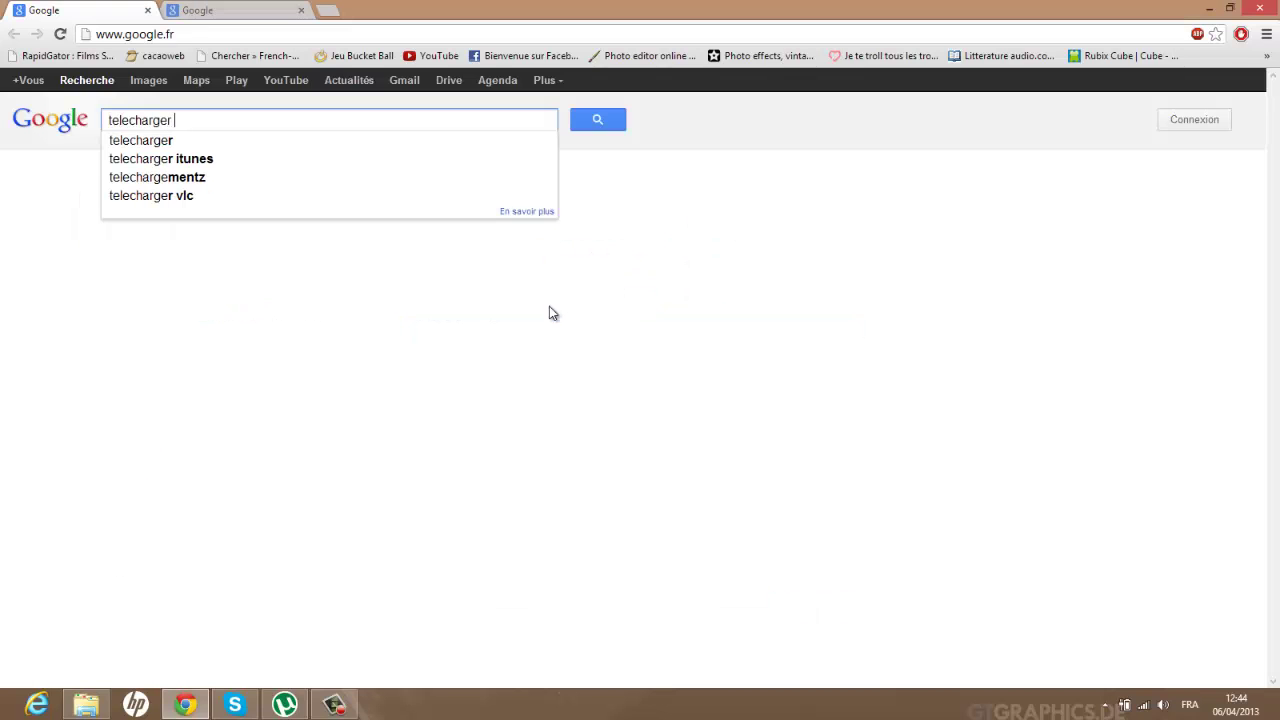
pyautogui.write('gr')
pyautogui.press('BackSpace')
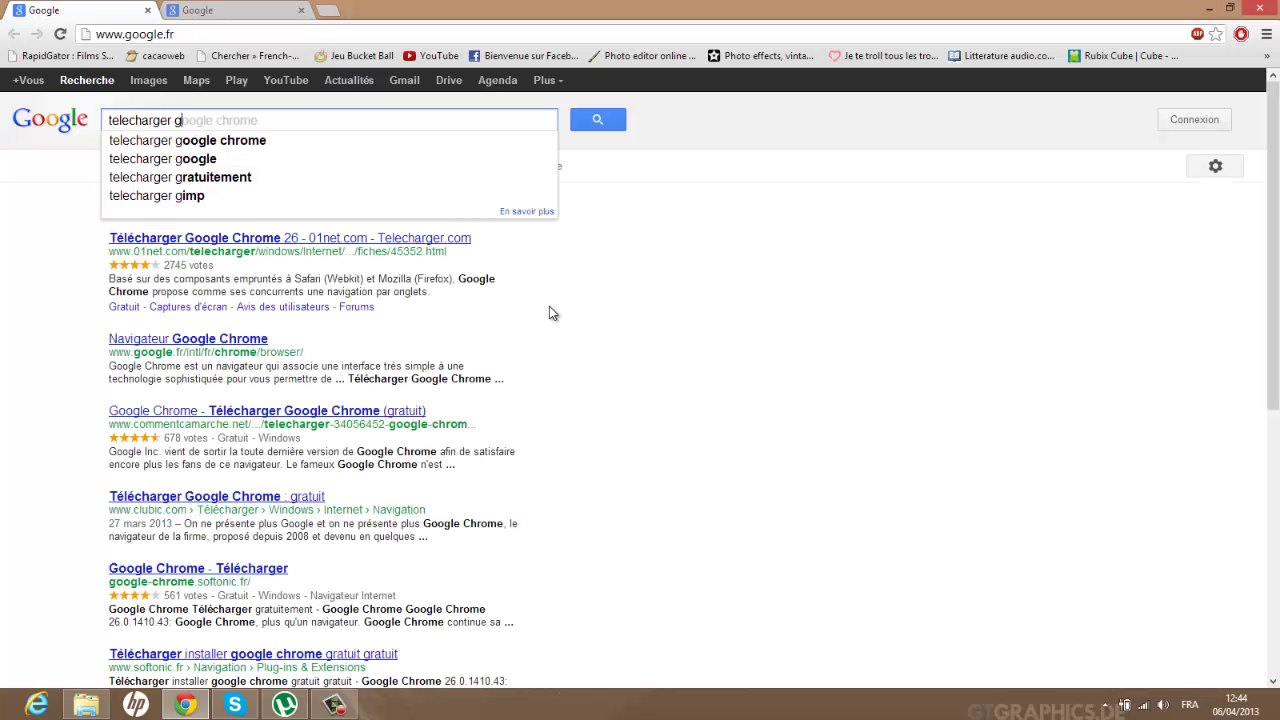
pyautogui.write('l')
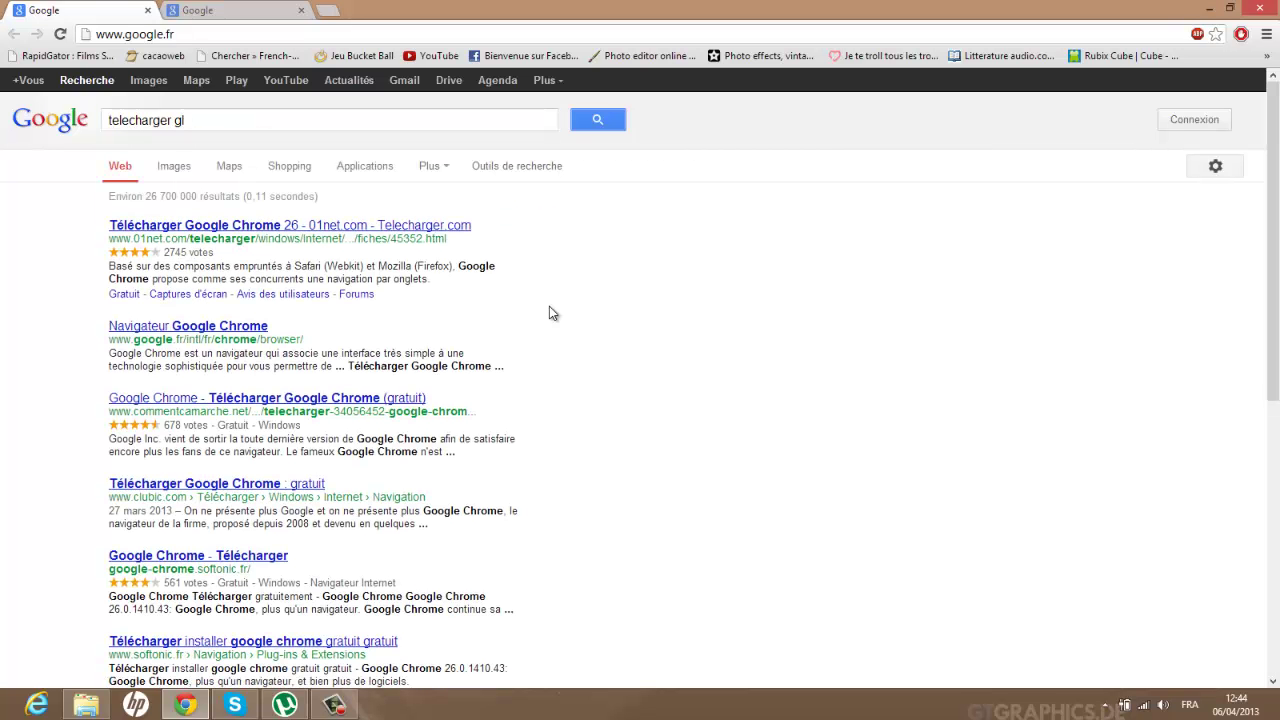
pyautogui.click(234, 119)
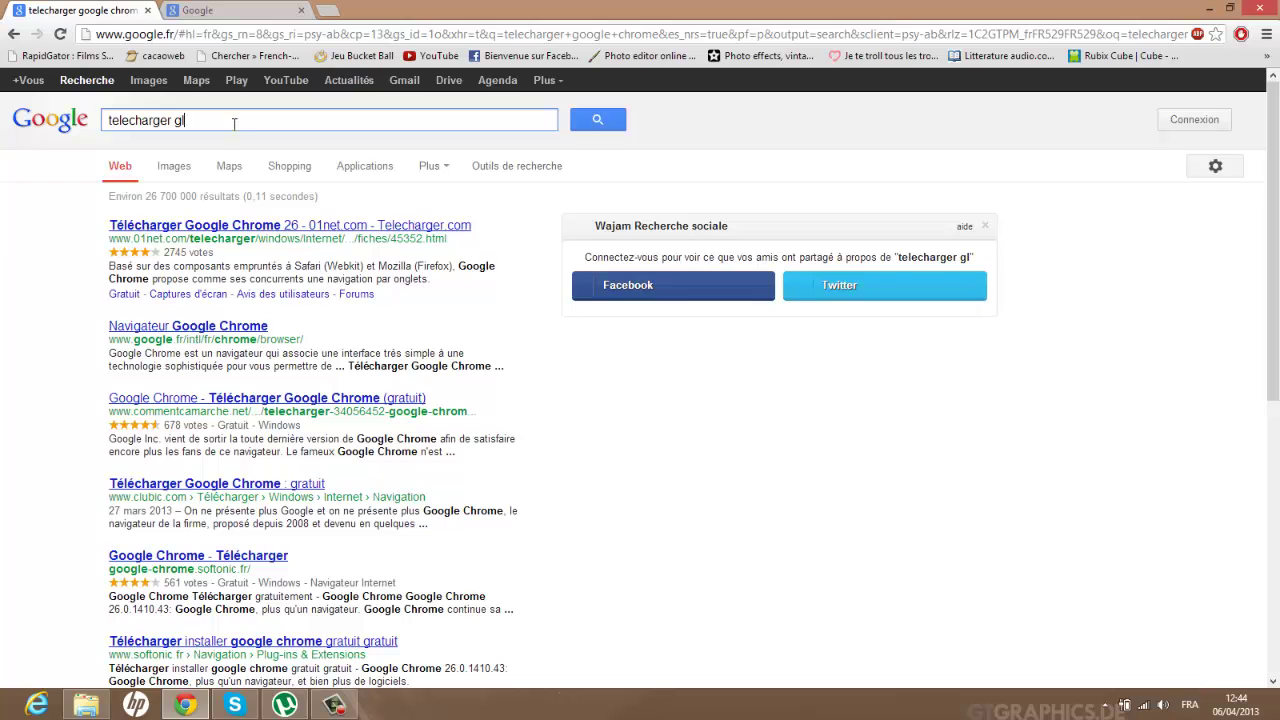
pyautogui.write('arie')
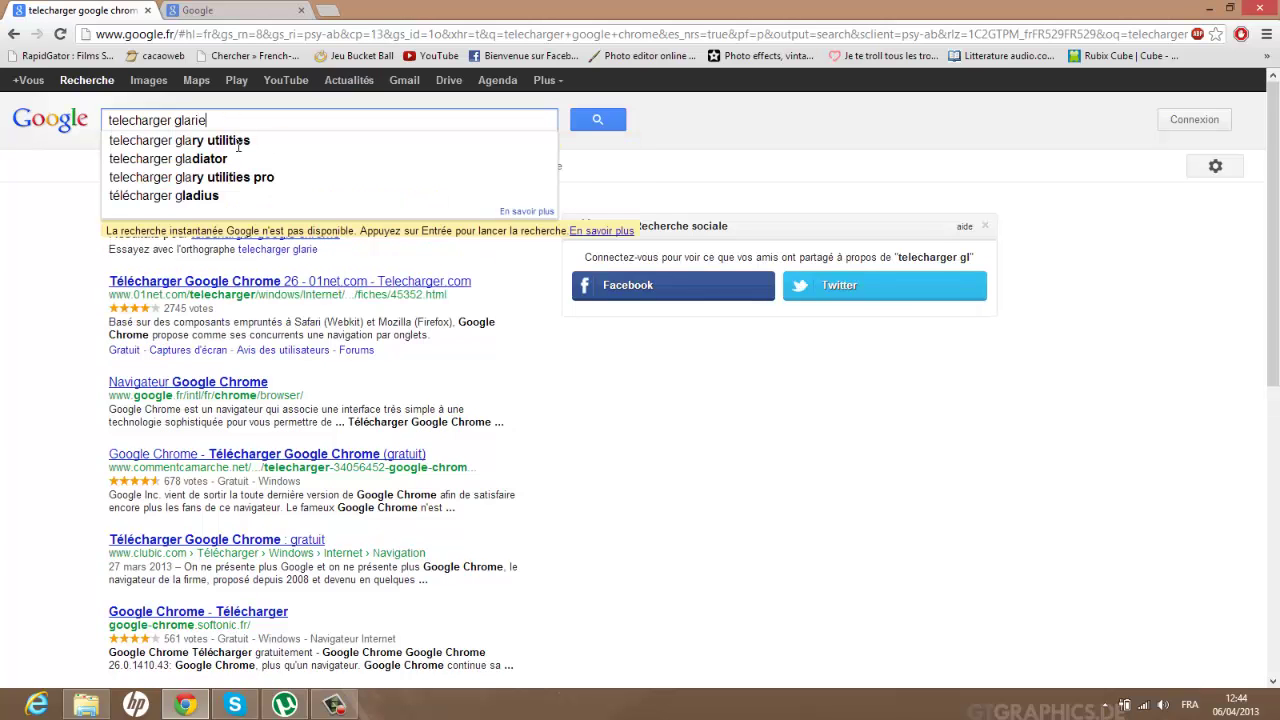
pyautogui.write('s')
pyautogui.click(230, 146)
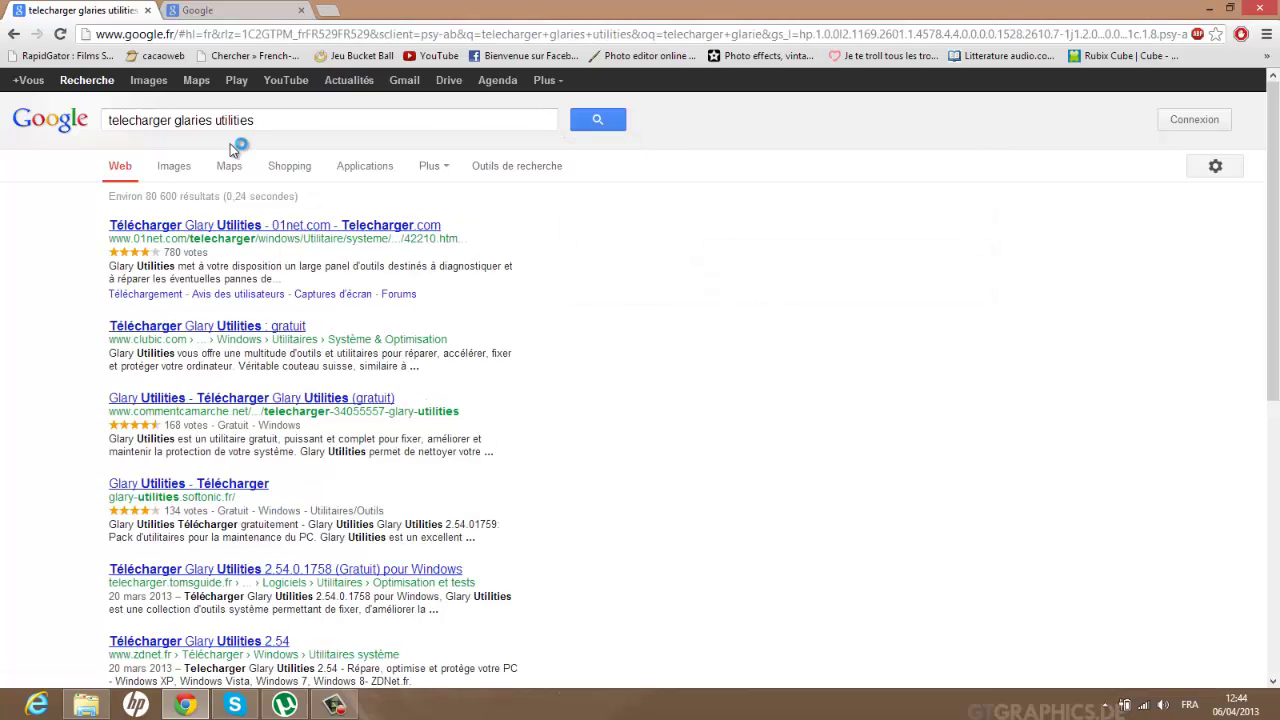
pyautogui.click(266, 327)
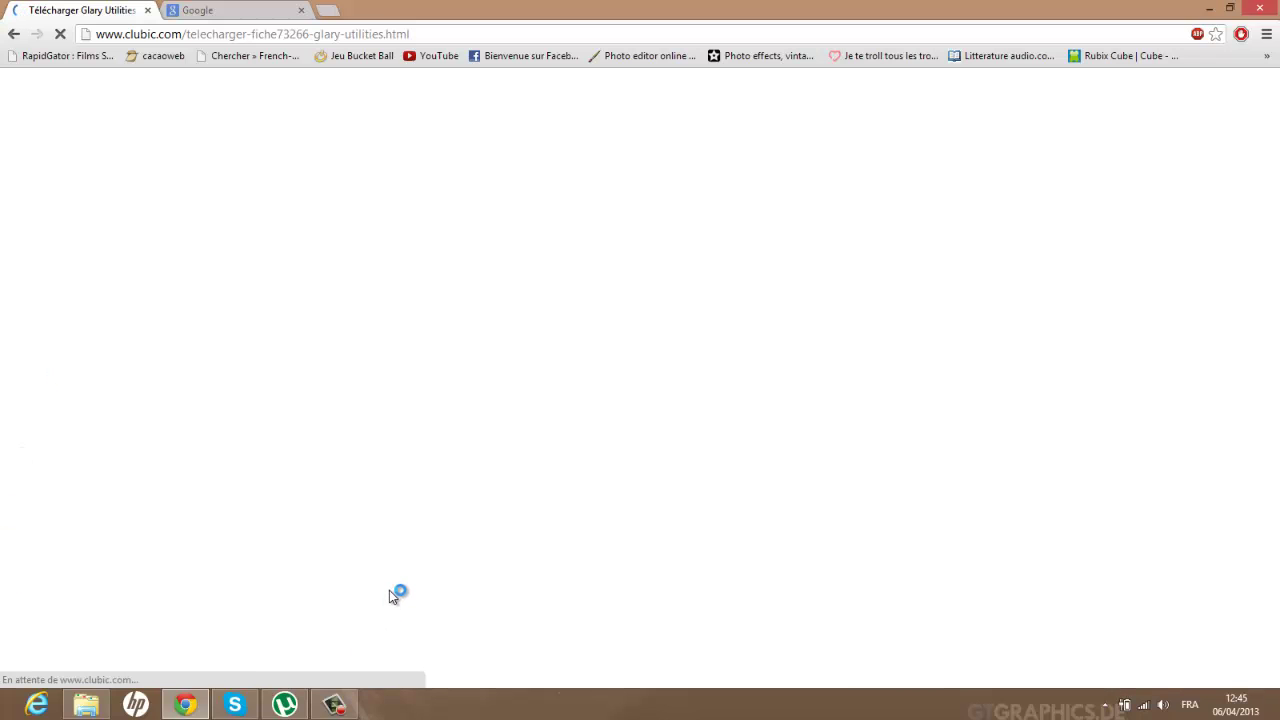
# Search Google in the second tab for "telecharger spyware terminator", checking the program's name in the cleaning software folder.
pyautogui.click(274, 10)
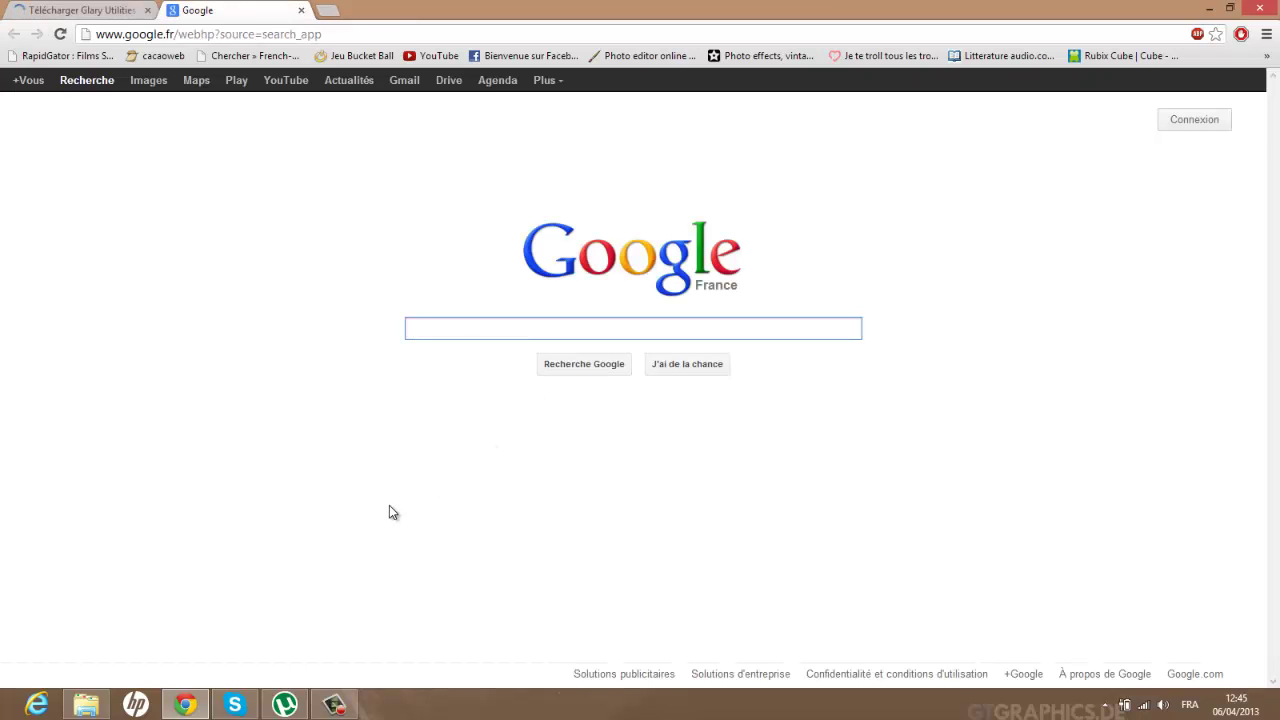
pyautogui.write('telecharger')
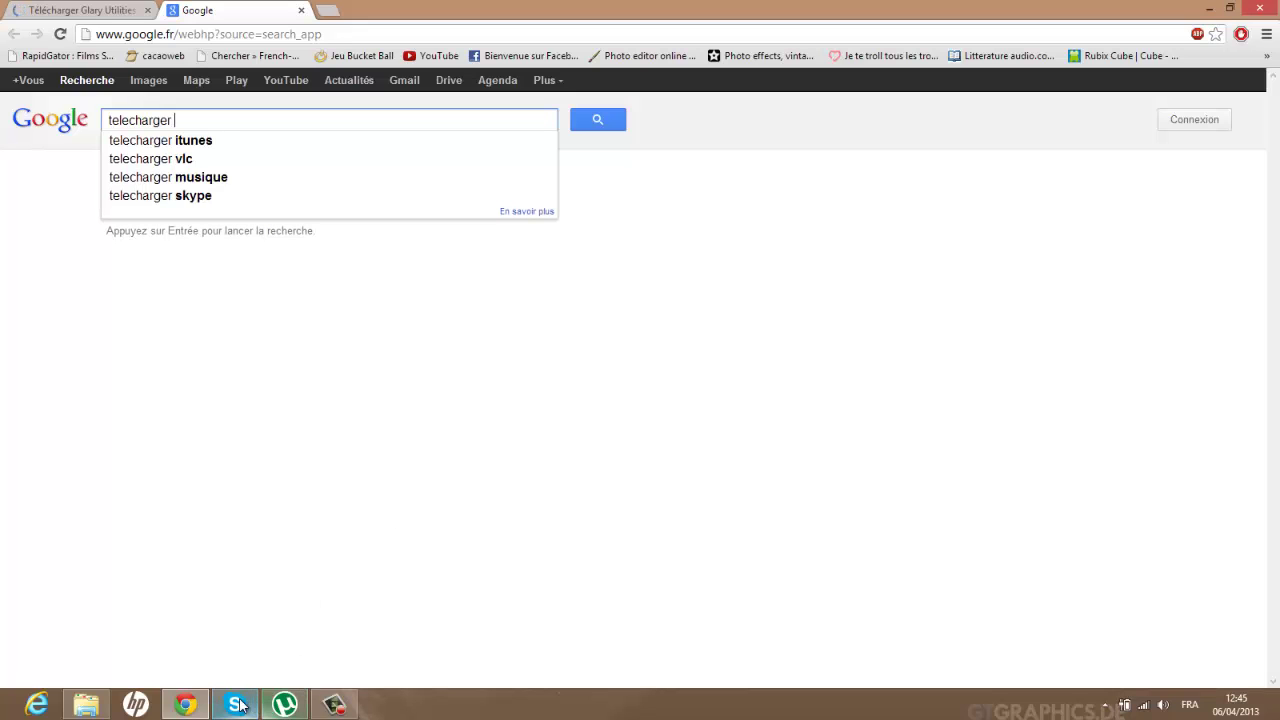
pyautogui.click(95, 706)
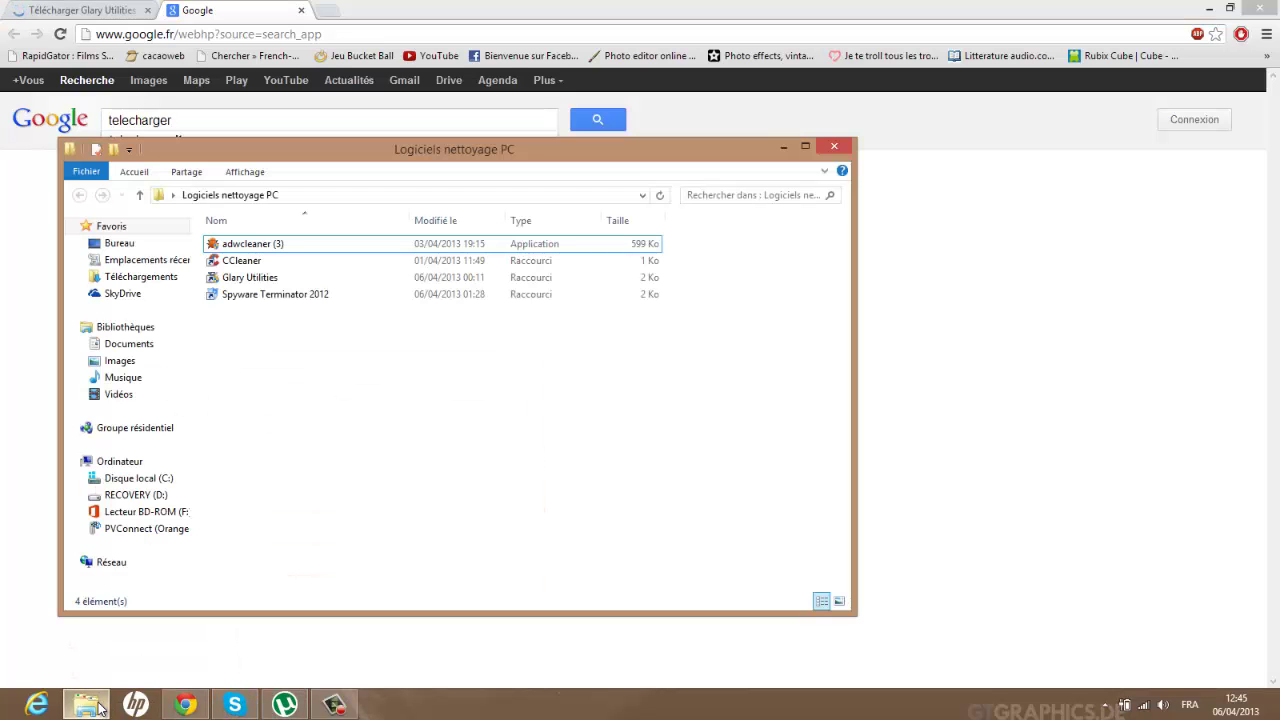
pyautogui.click(100, 708)
pyautogui.write('s')
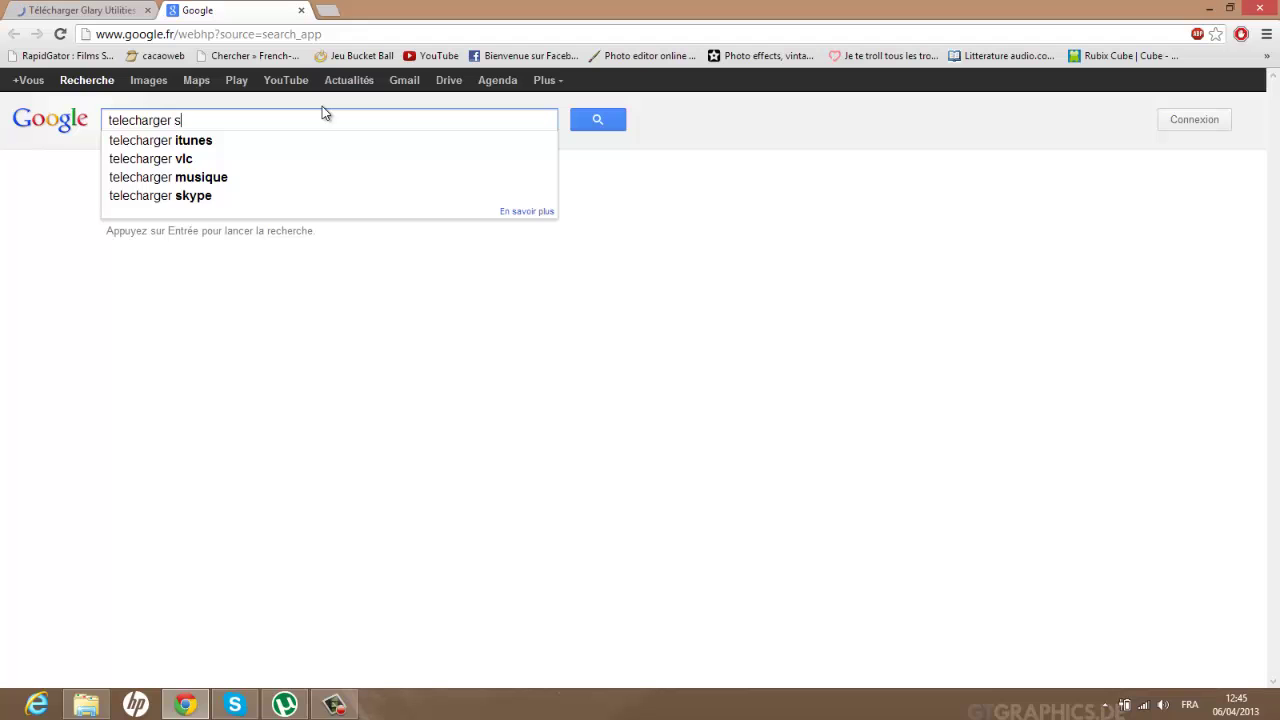
pyautogui.write('py')
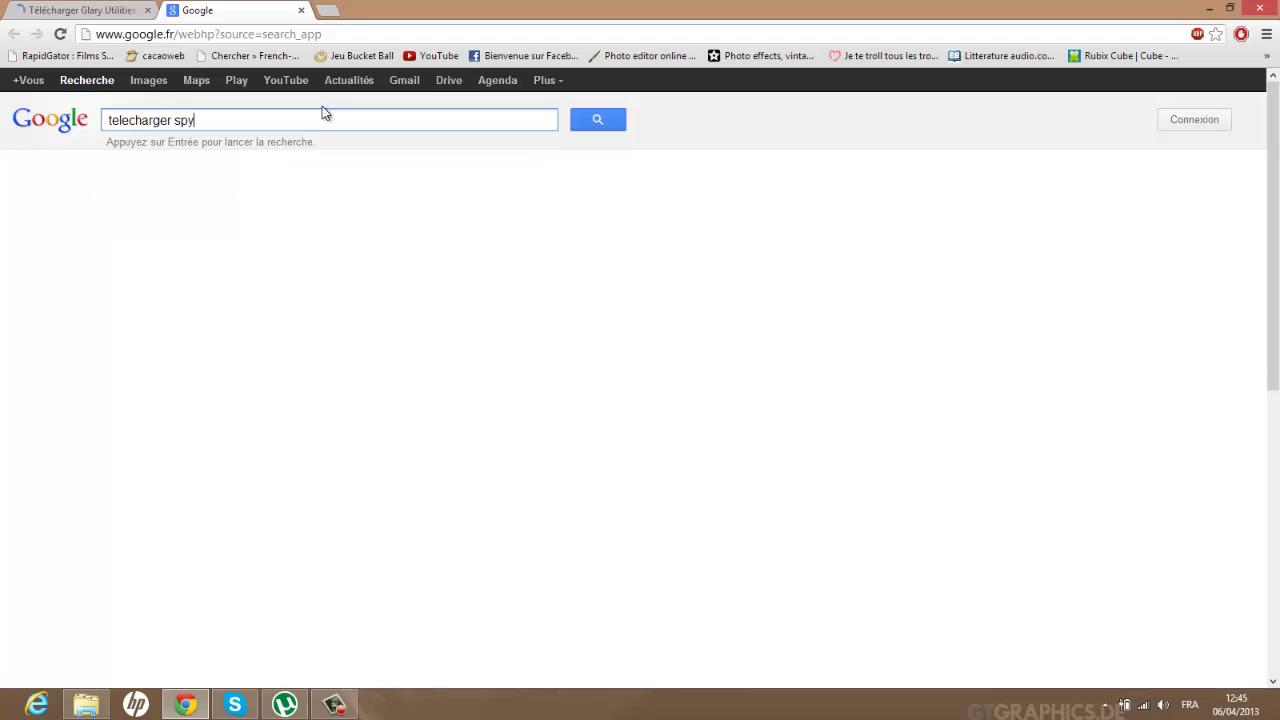
pyautogui.write('w')
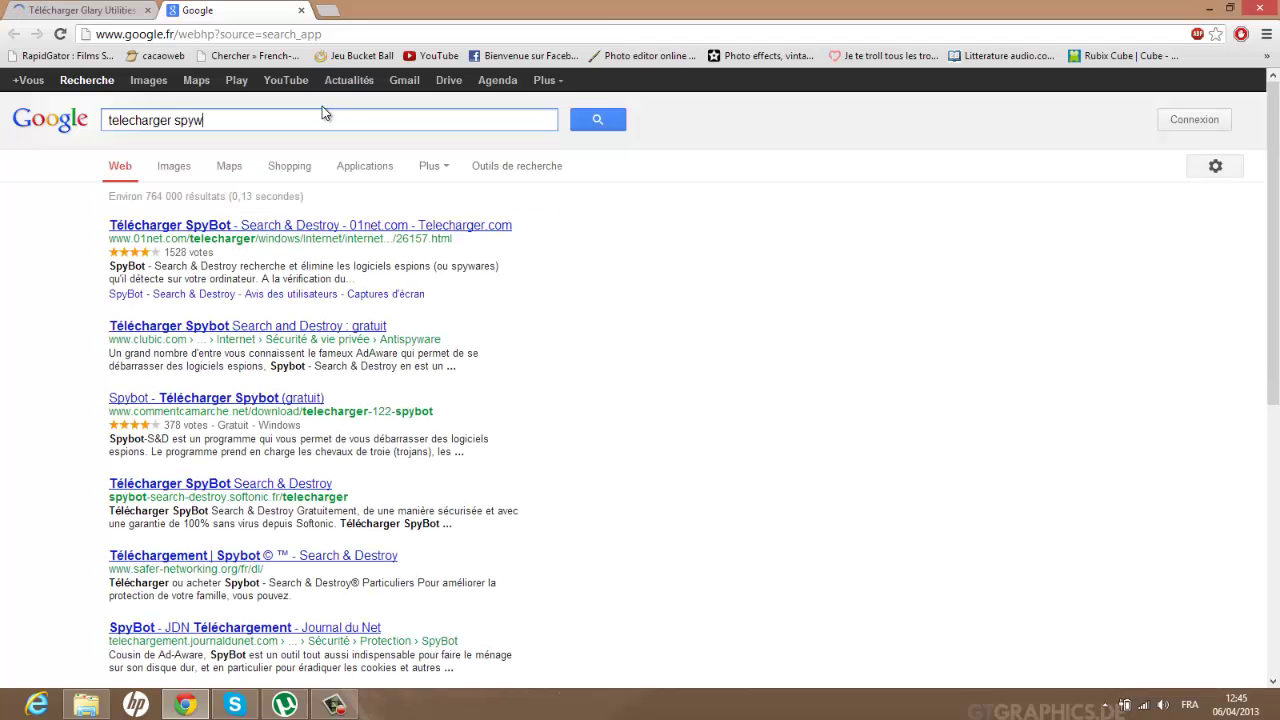
pyautogui.press('BackSpace')
pyautogui.write('w')
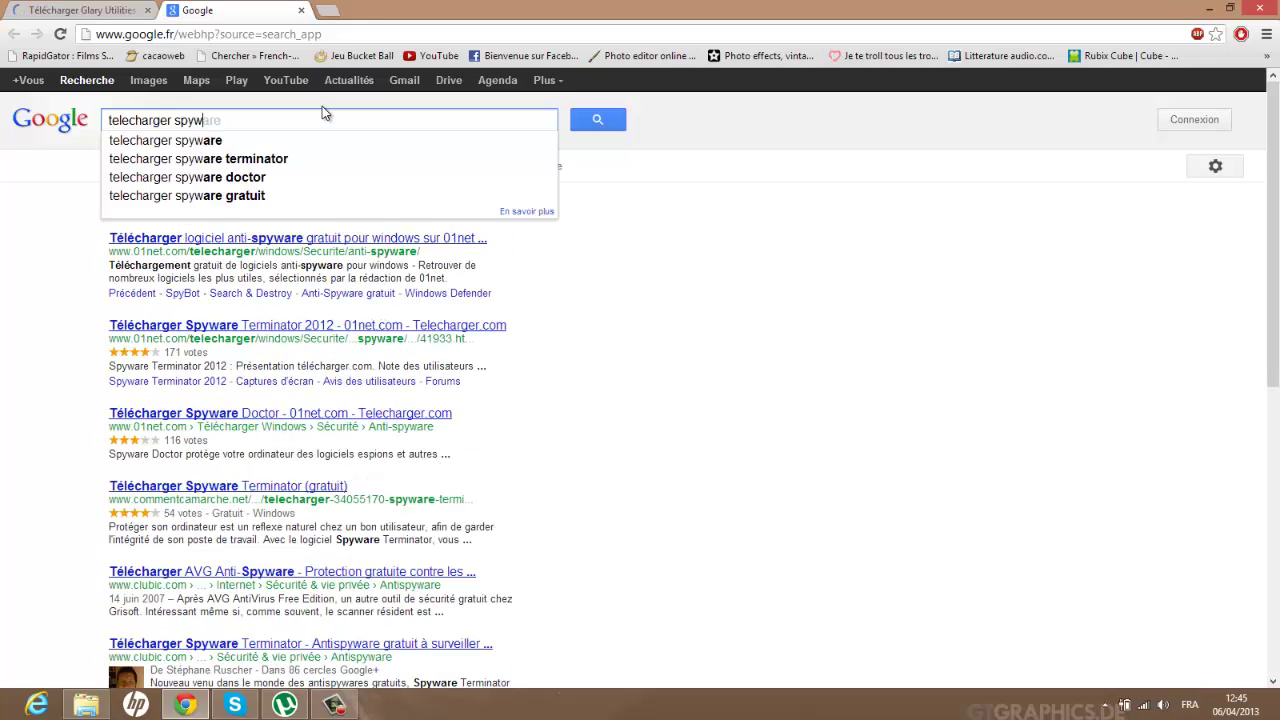
pyautogui.write('are')
pyautogui.click(288, 161)
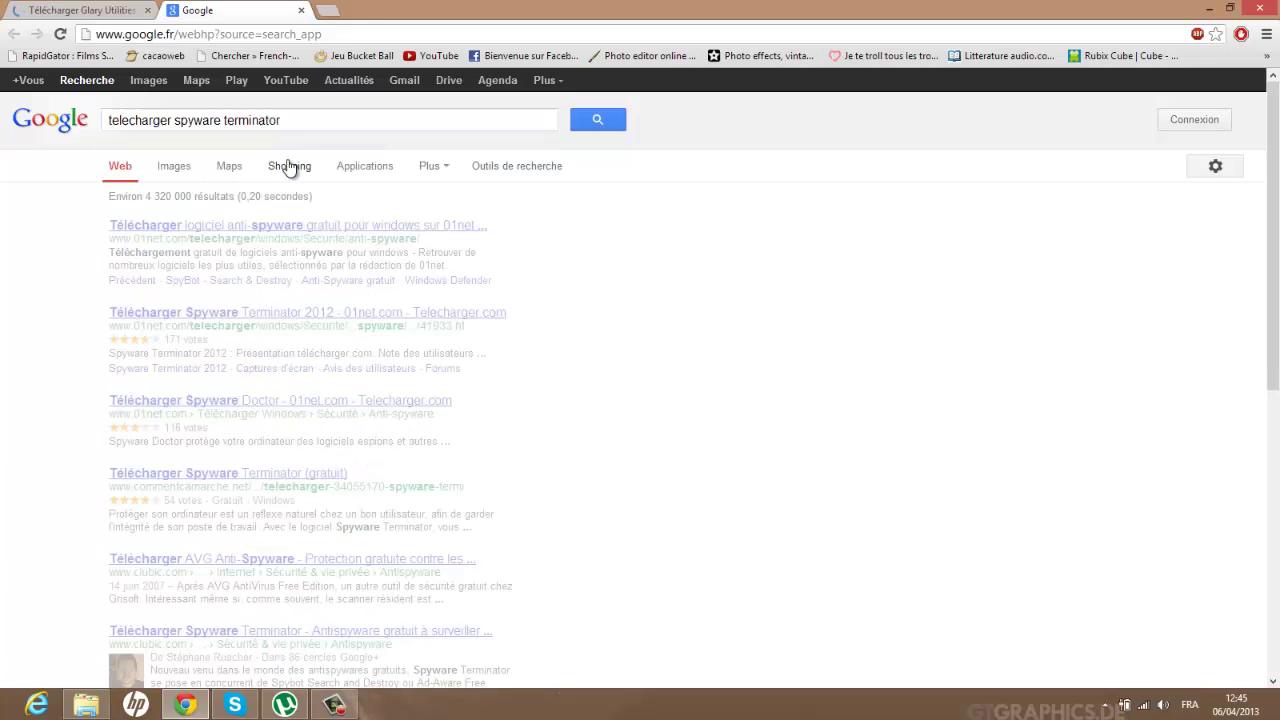
pyautogui.click(82, 11)
pyautogui.click(237, 10)
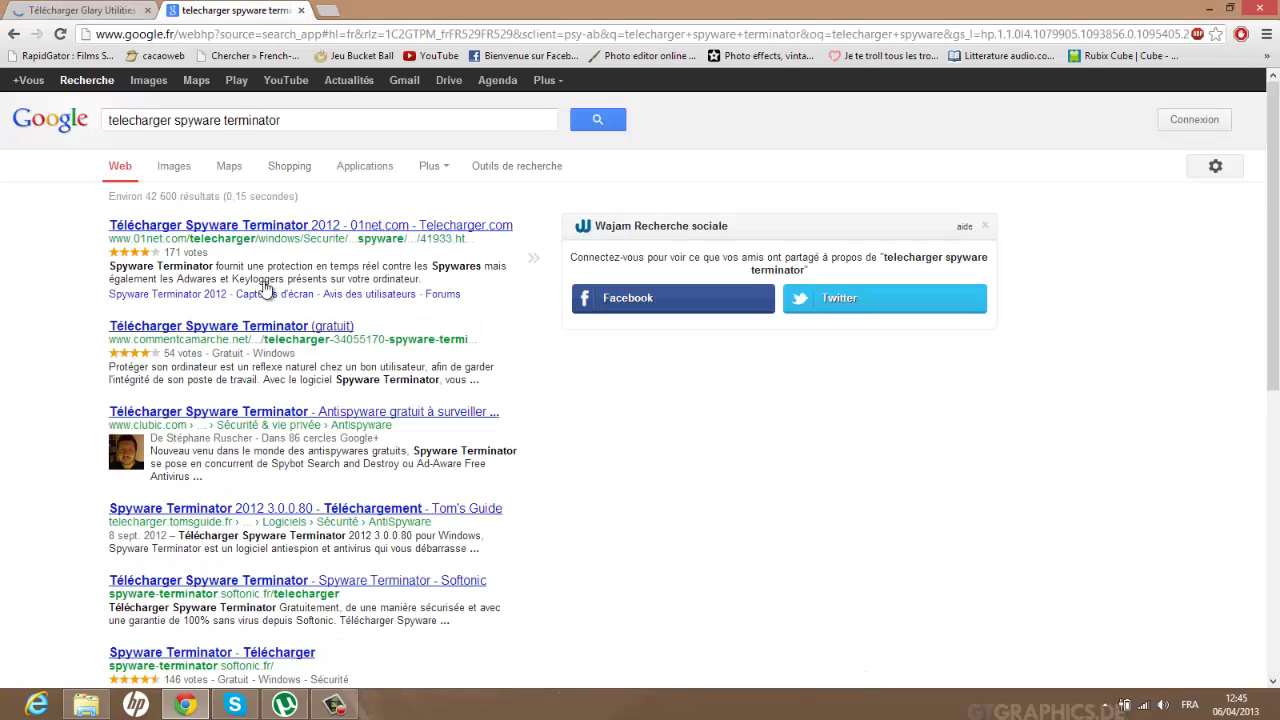
# Open the commentcamarche.net download page for Spyware Terminator and add a new browser tab.
pyautogui.click(285, 336)
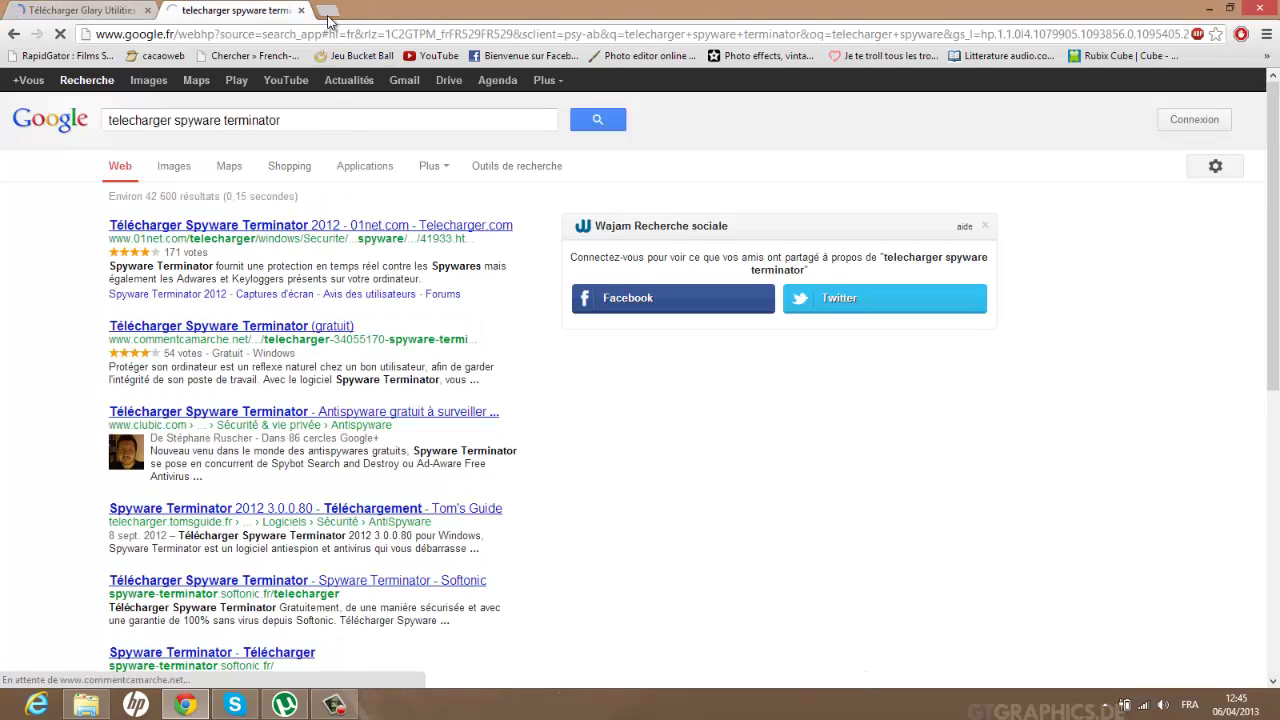
pyautogui.click(329, 12)
pyautogui.click(1250, 9)
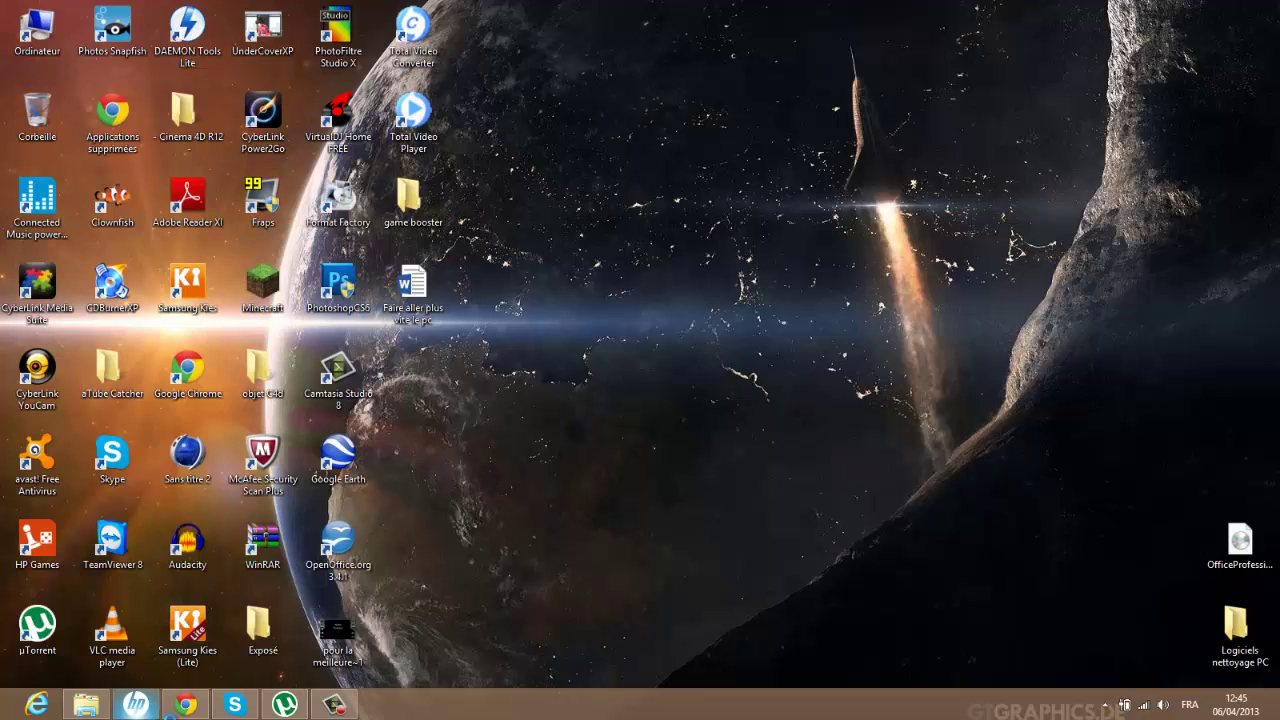
pyautogui.click(185, 705)
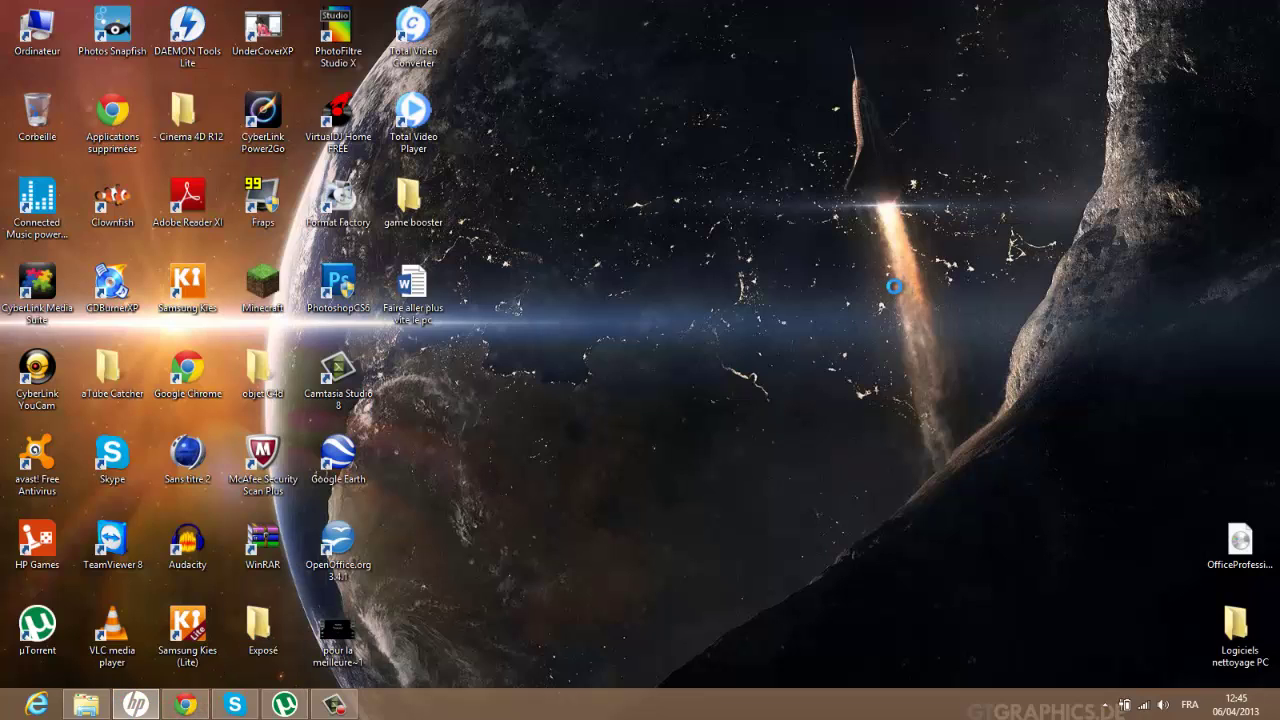
pyautogui.click(883, 149)
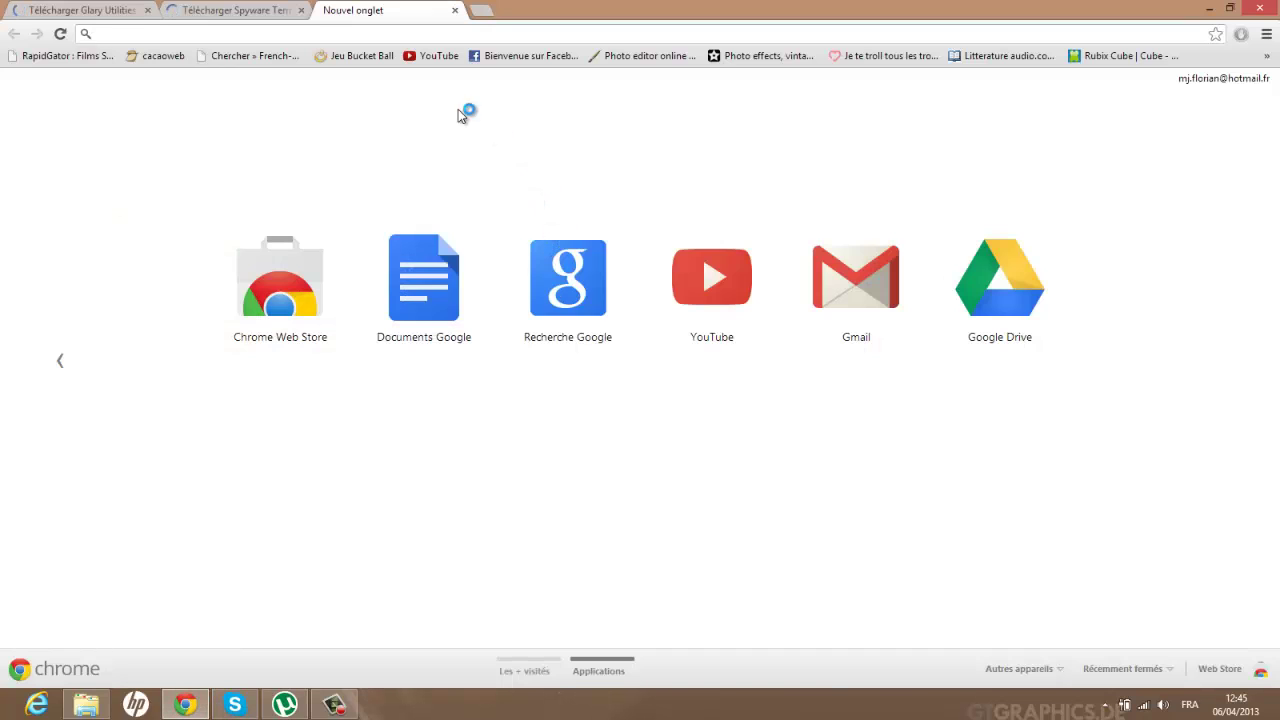
# Load Google in the new tab and search for "telecharger spybot", checking the two download pages while it loads.
pyautogui.click(568, 277)
pyautogui.click(106, 10)
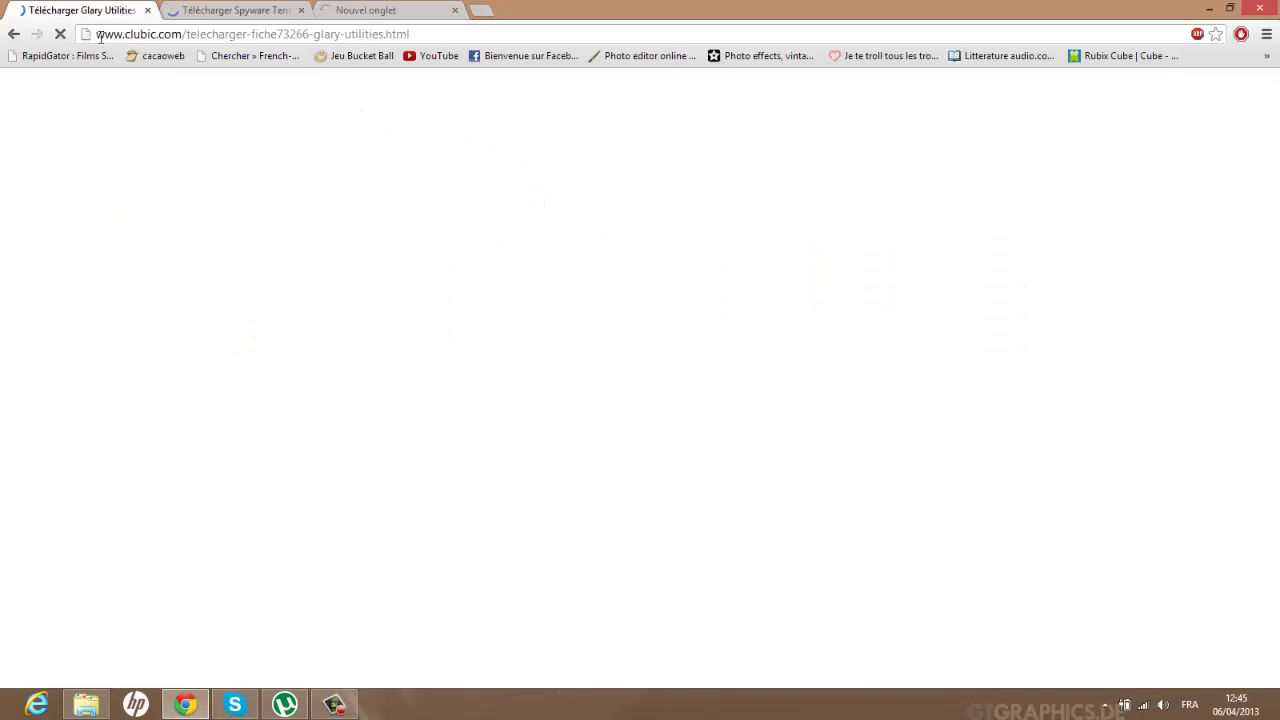
pyautogui.click(252, 10)
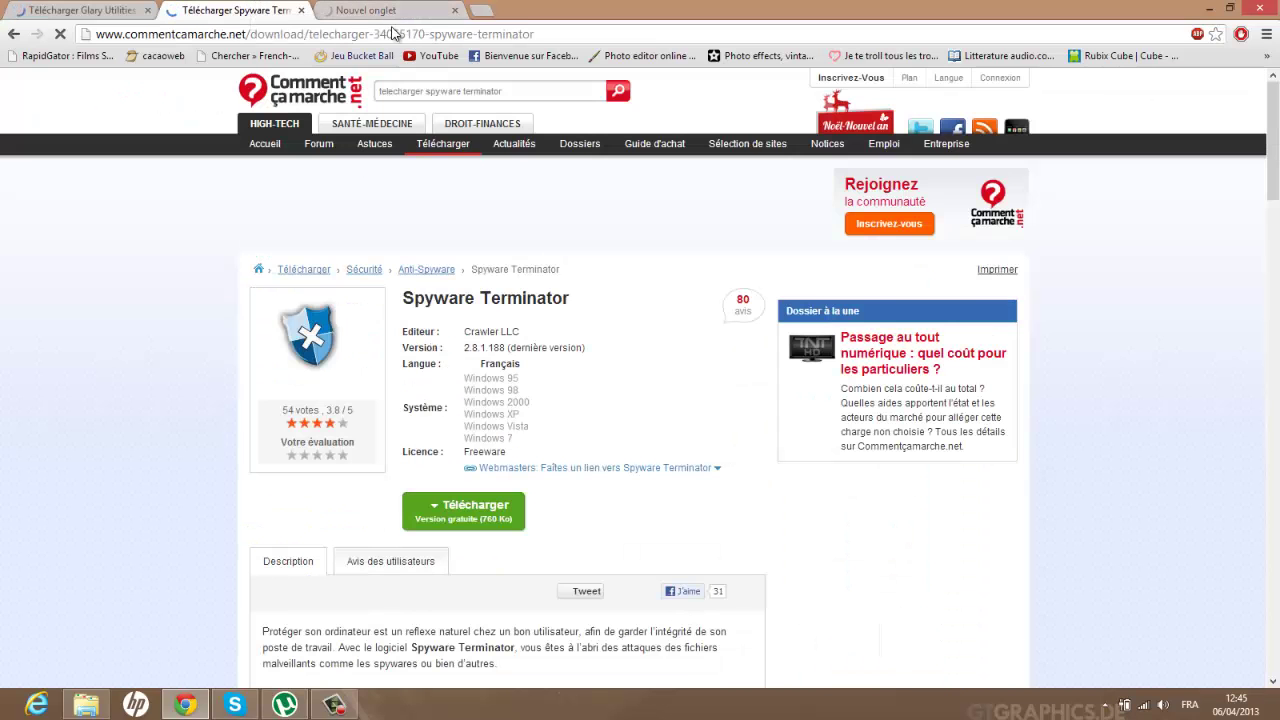
pyautogui.click(396, 11)
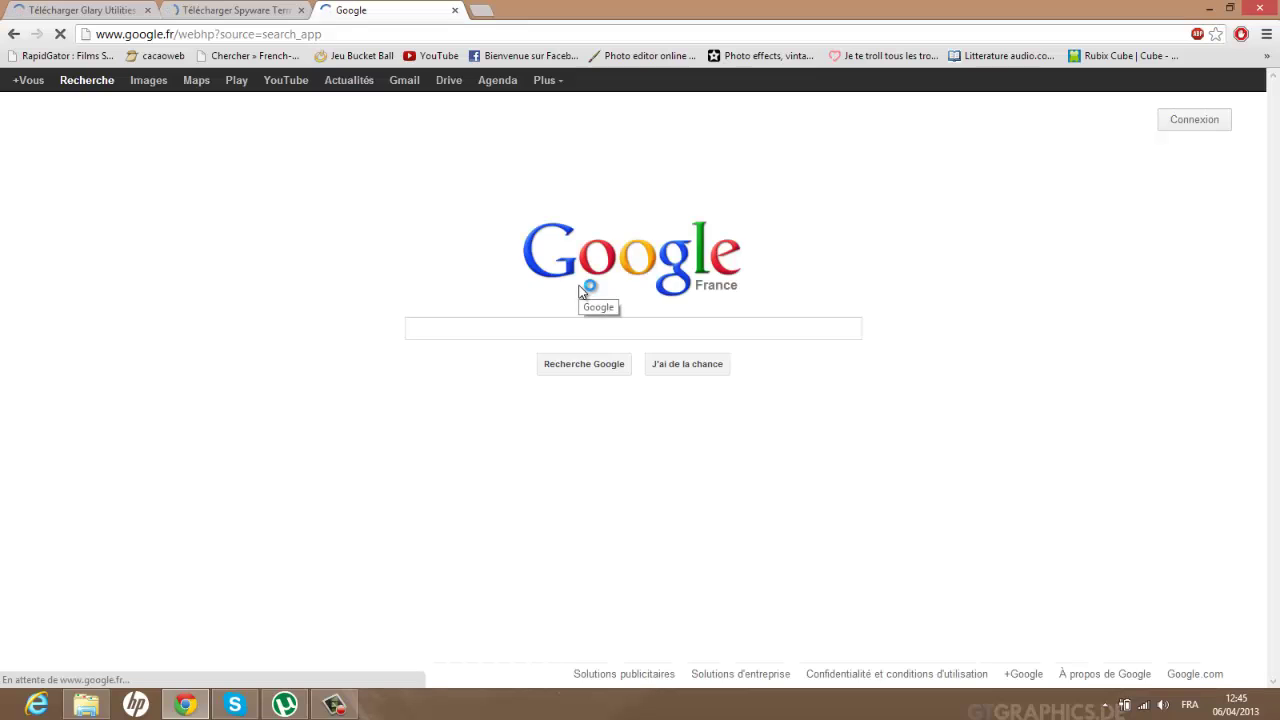
pyautogui.click(529, 331)
pyautogui.write('telech')
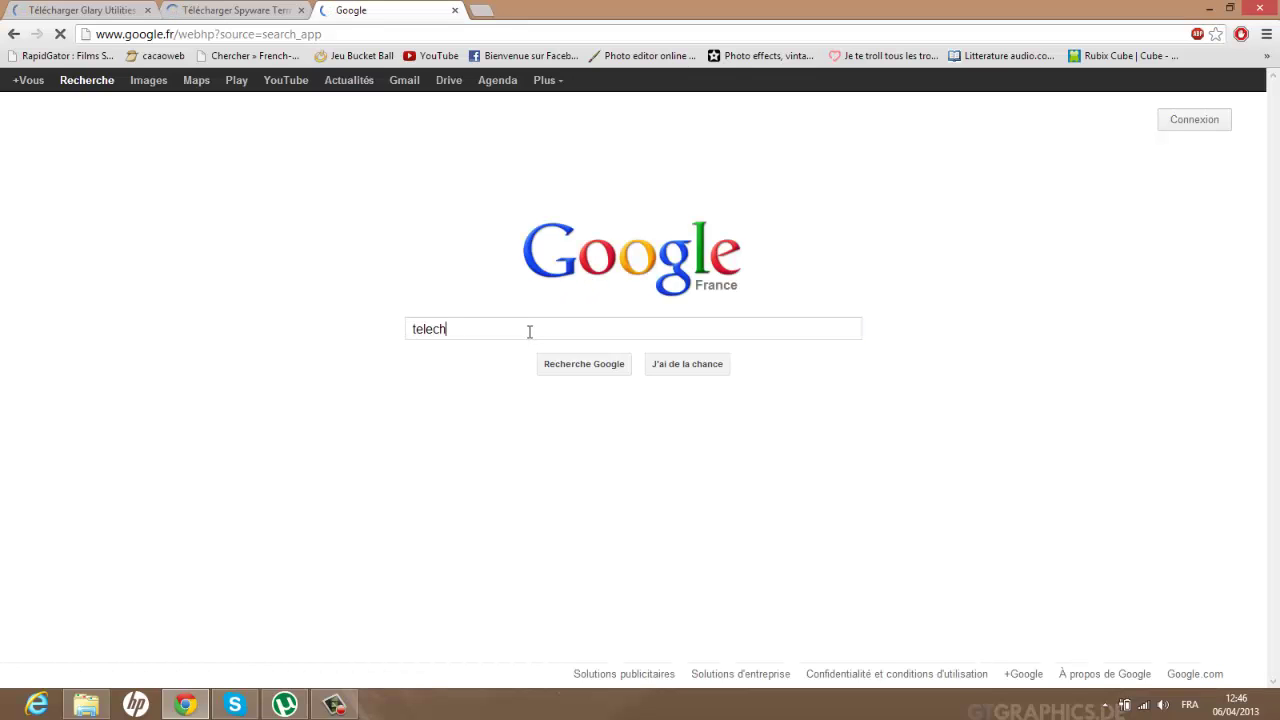
pyautogui.write('arger spybot')
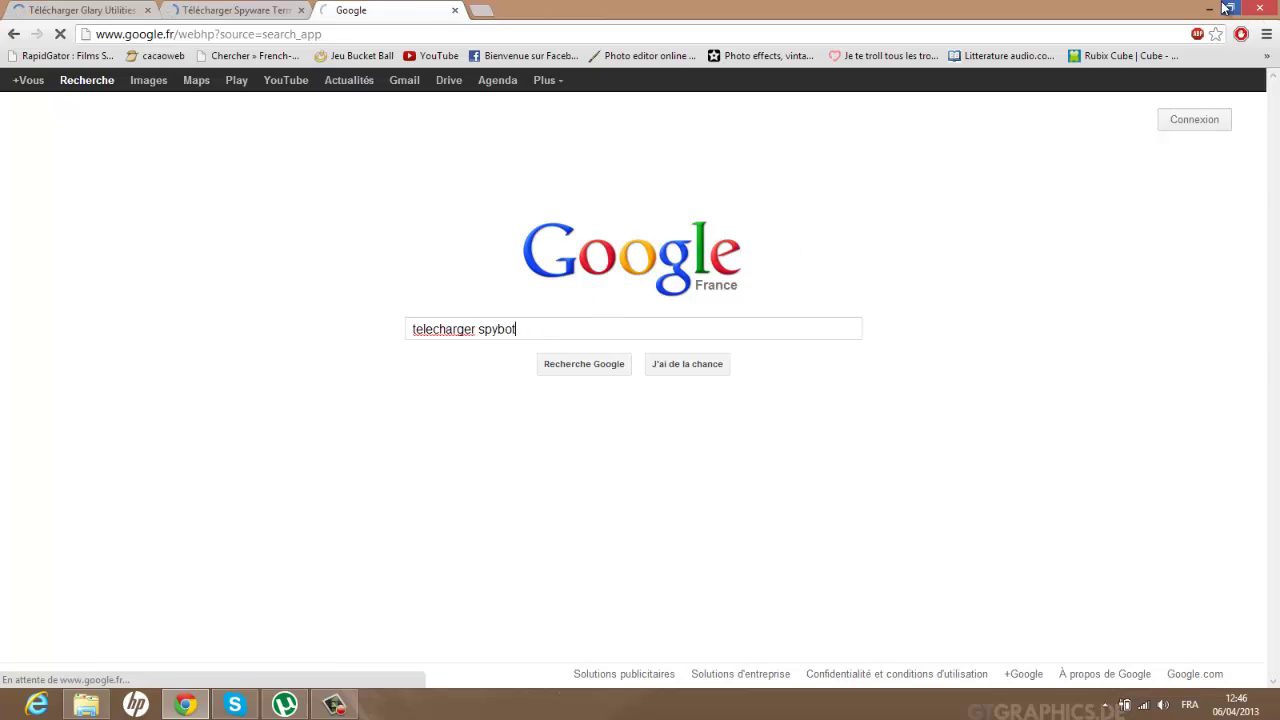
pyautogui.press('Return')
# Search Google in a fourth tab for "telecharger malwarebytes" and open the Clubic download page for Malwarebytes Anti-Malware.
pyautogui.click(489, 12)
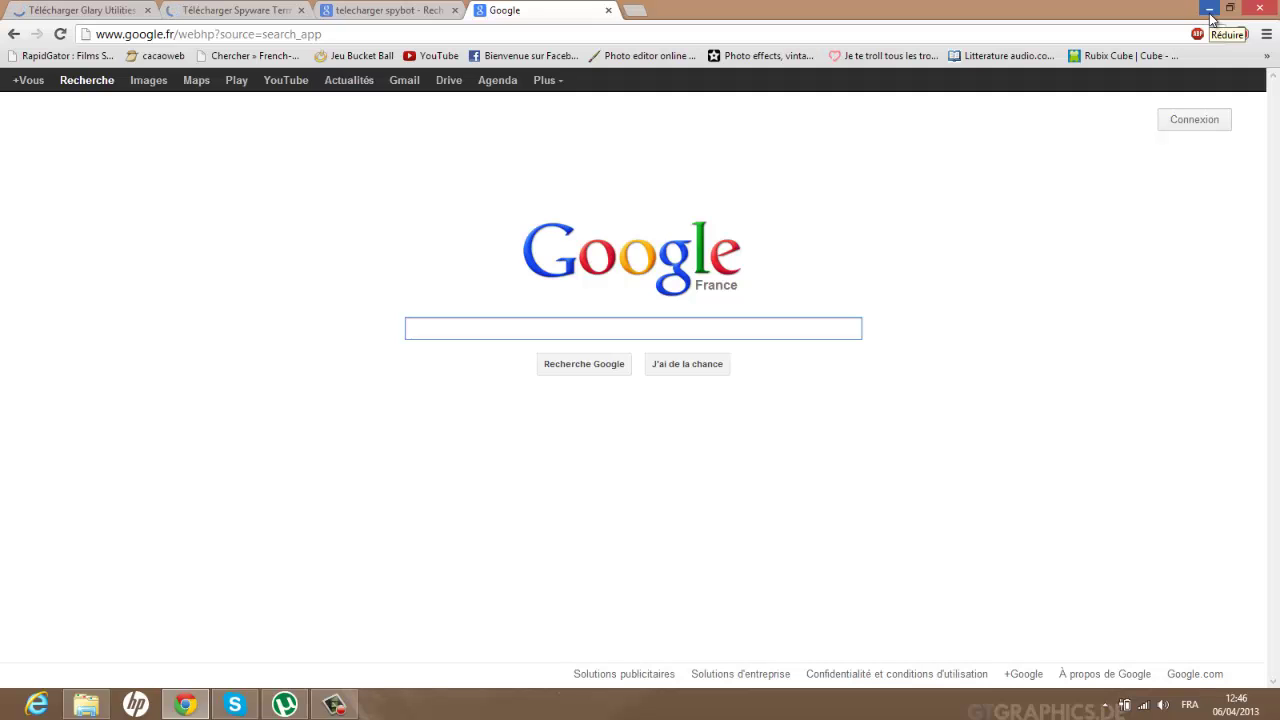
pyautogui.write('mal')
pyautogui.press('BackSpace')
pyautogui.press('BackSpace')
pyautogui.press('BackSpace')
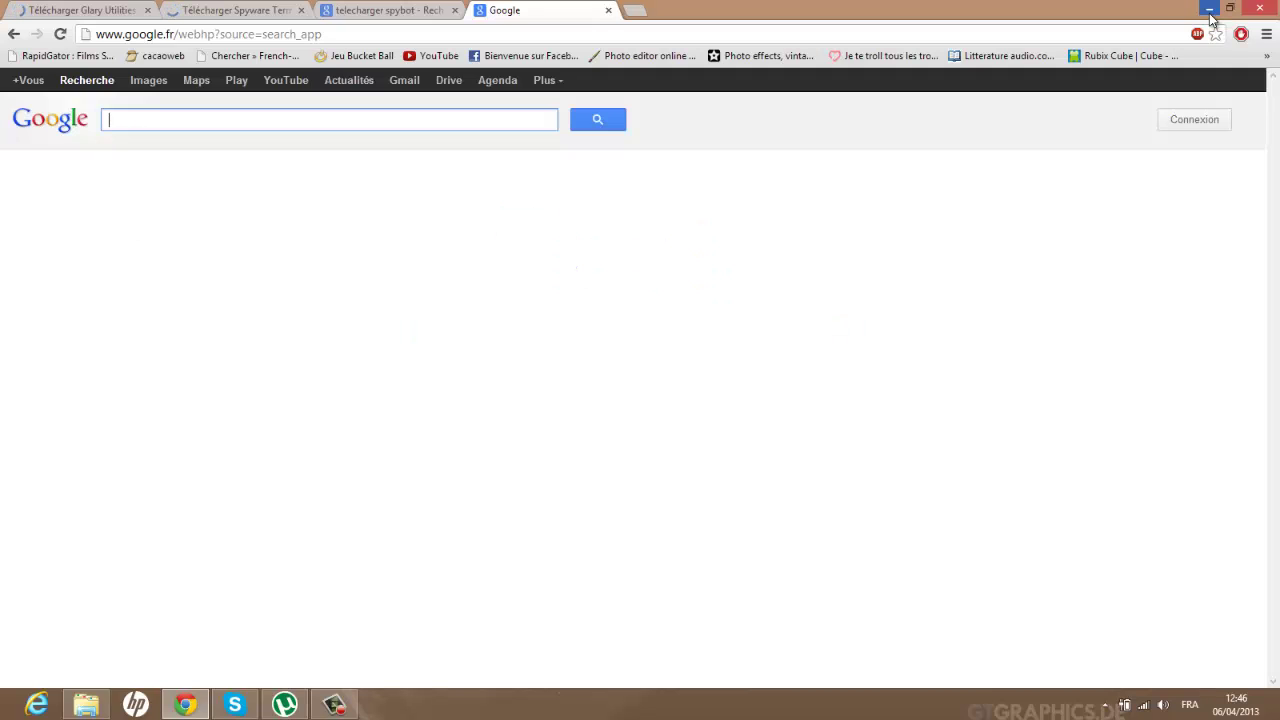
pyautogui.write('telecharger')
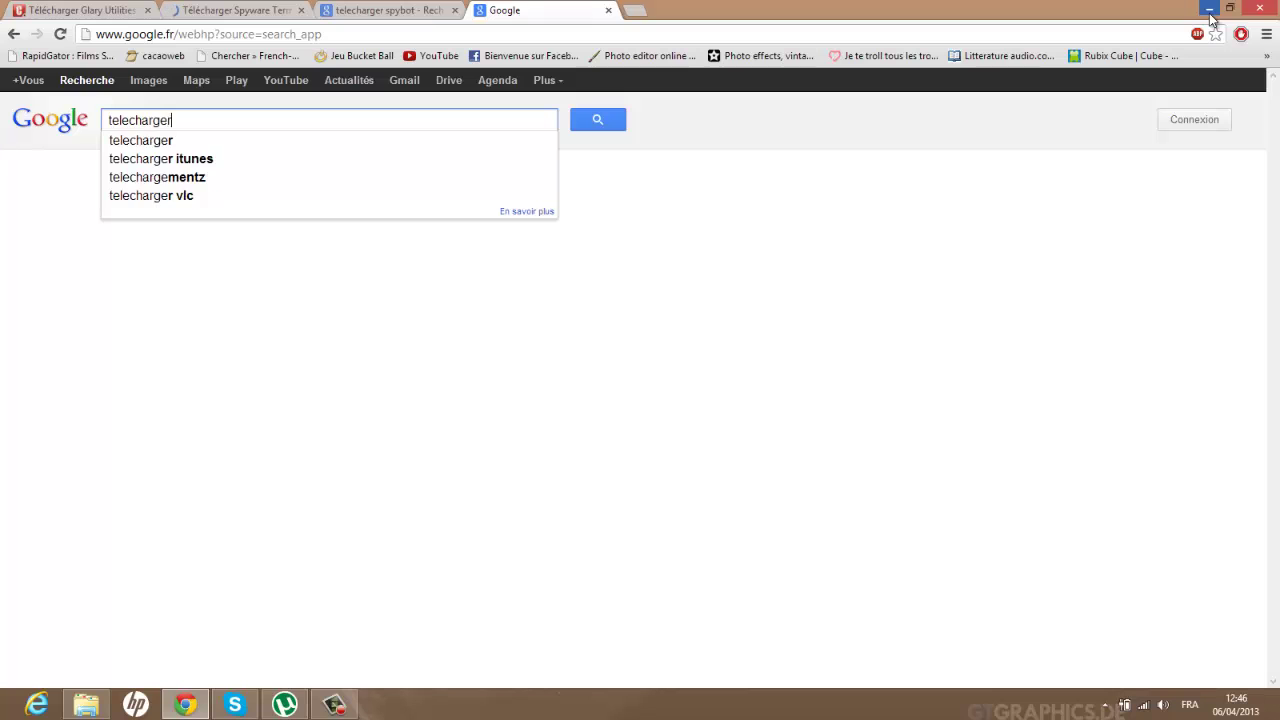
pyautogui.write(' mal')
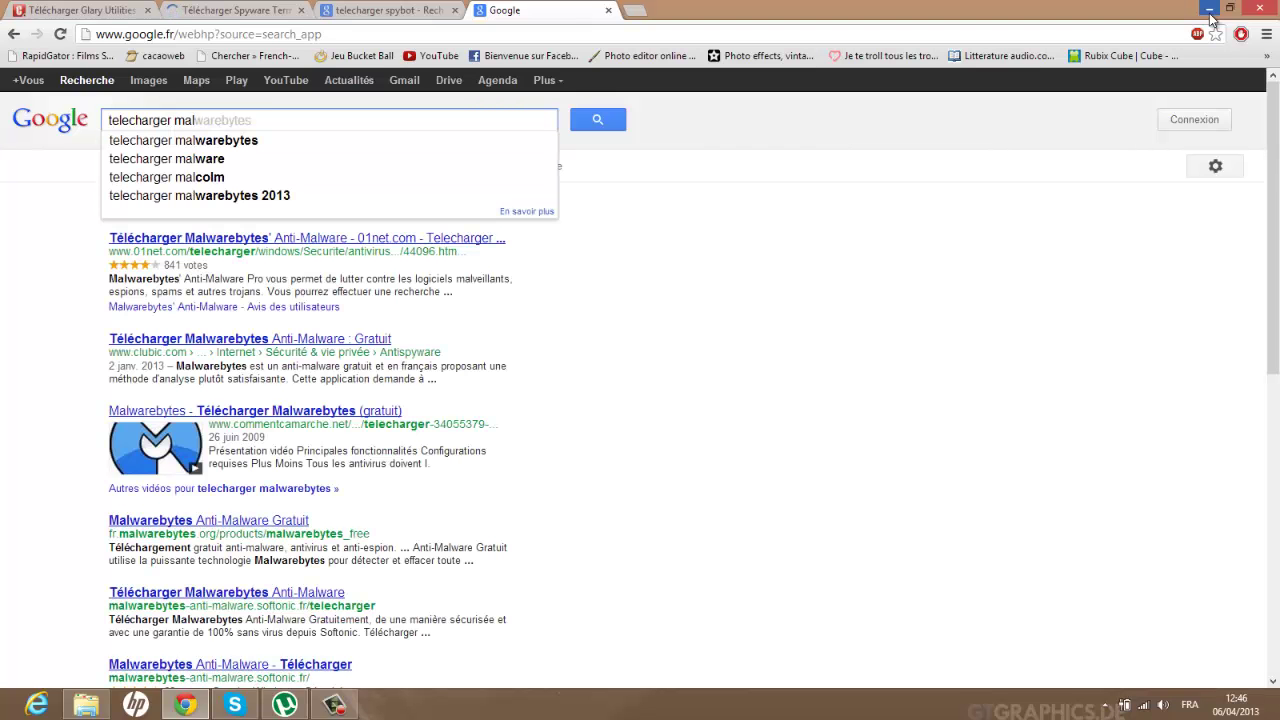
pyautogui.click(186, 140)
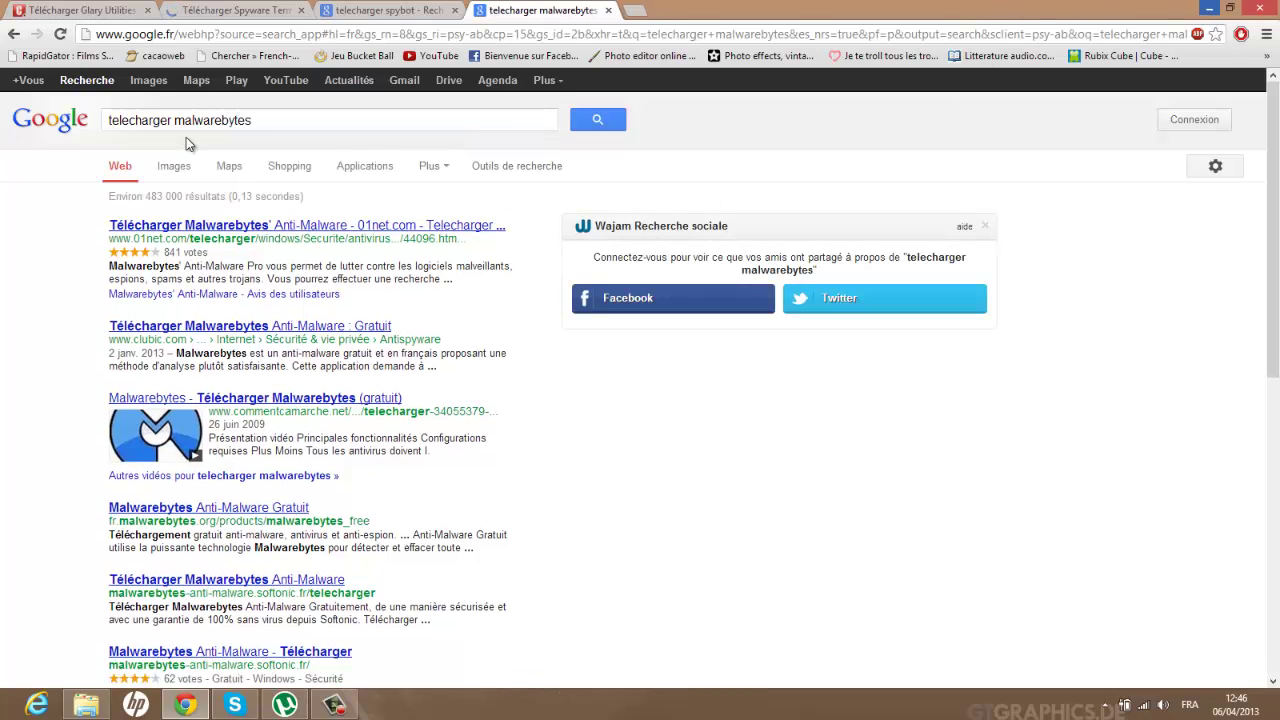
pyautogui.click(297, 333)
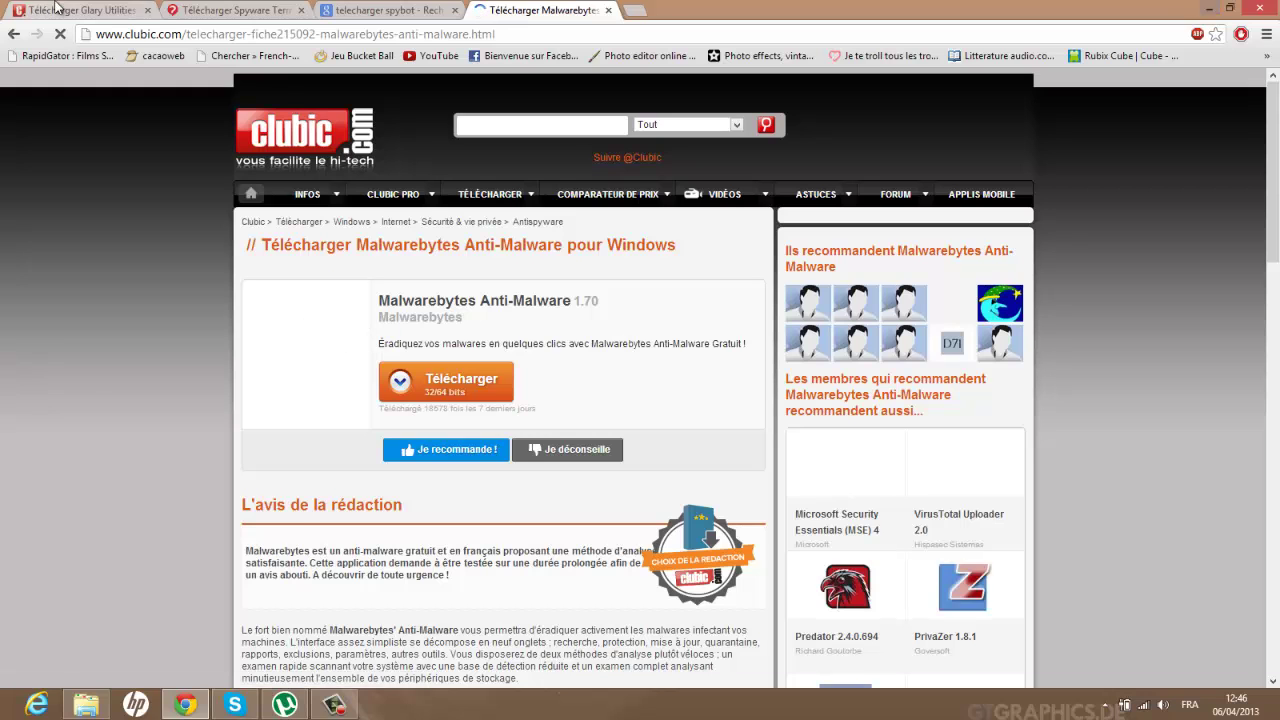
# Review the open tabs for Glary Utilities, Spyware Terminator, Spybot and Malwarebytes in turn.
pyautogui.click(57, 8)
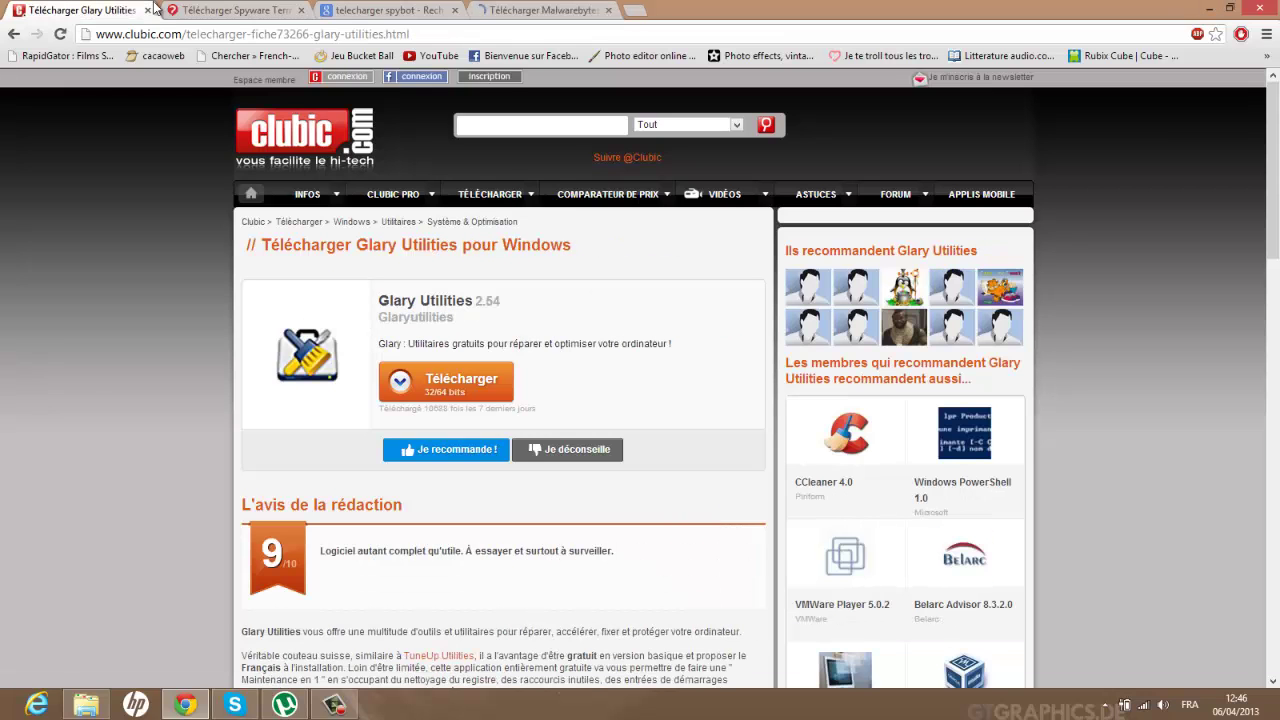
pyautogui.click(272, 10)
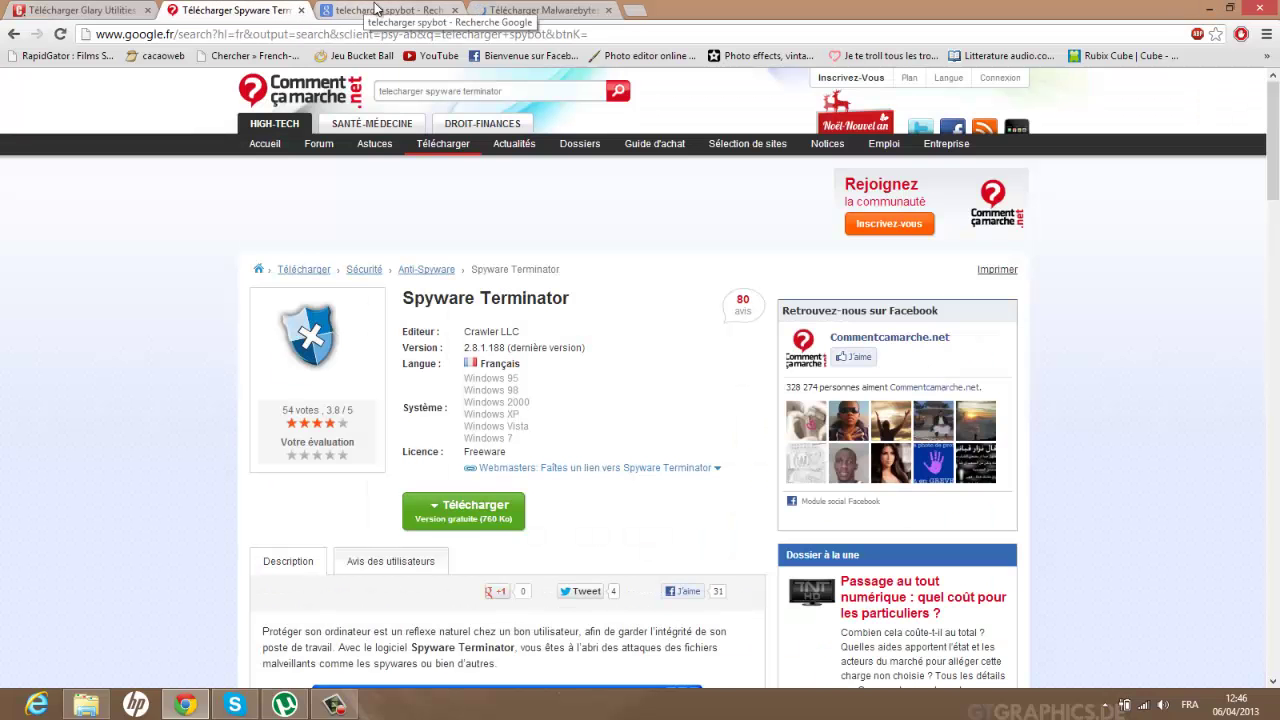
pyautogui.click(375, 9)
pyautogui.click(510, 8)
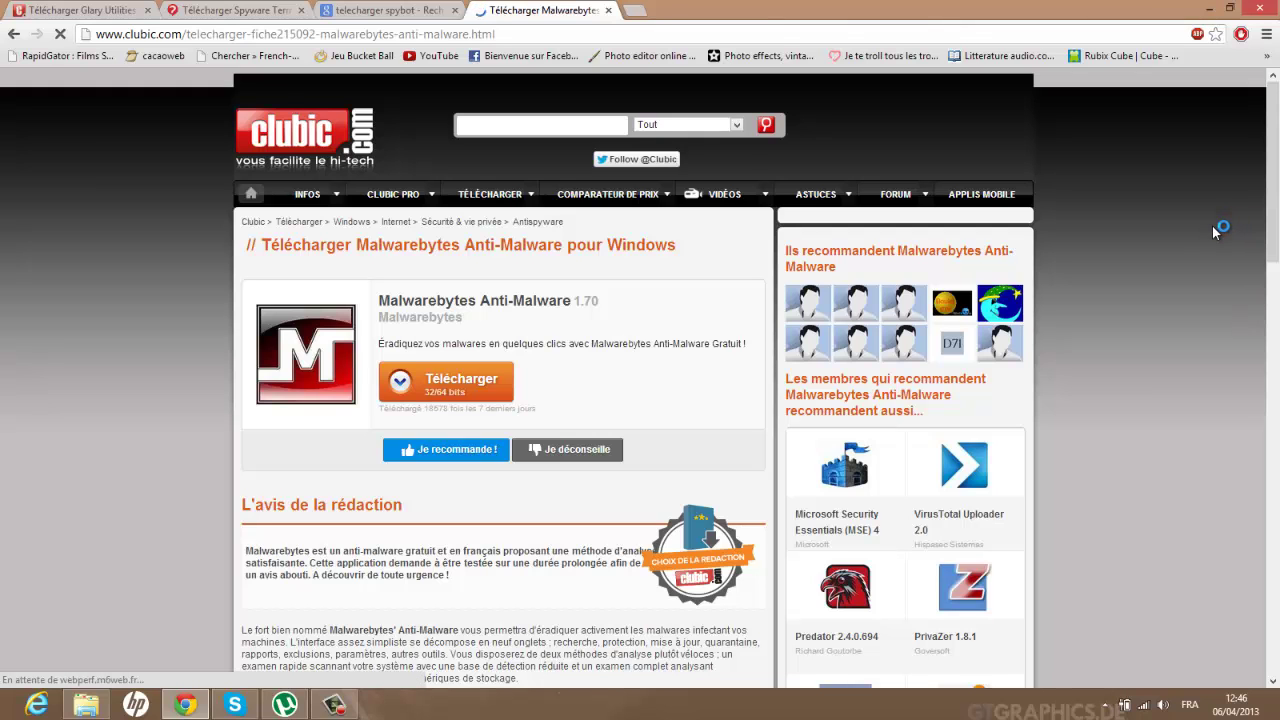
# Minimize the browser, reopen the "Logiciels nettoyage PC" folder and check the hidden notification area icons.
pyautogui.click(1205, 8)
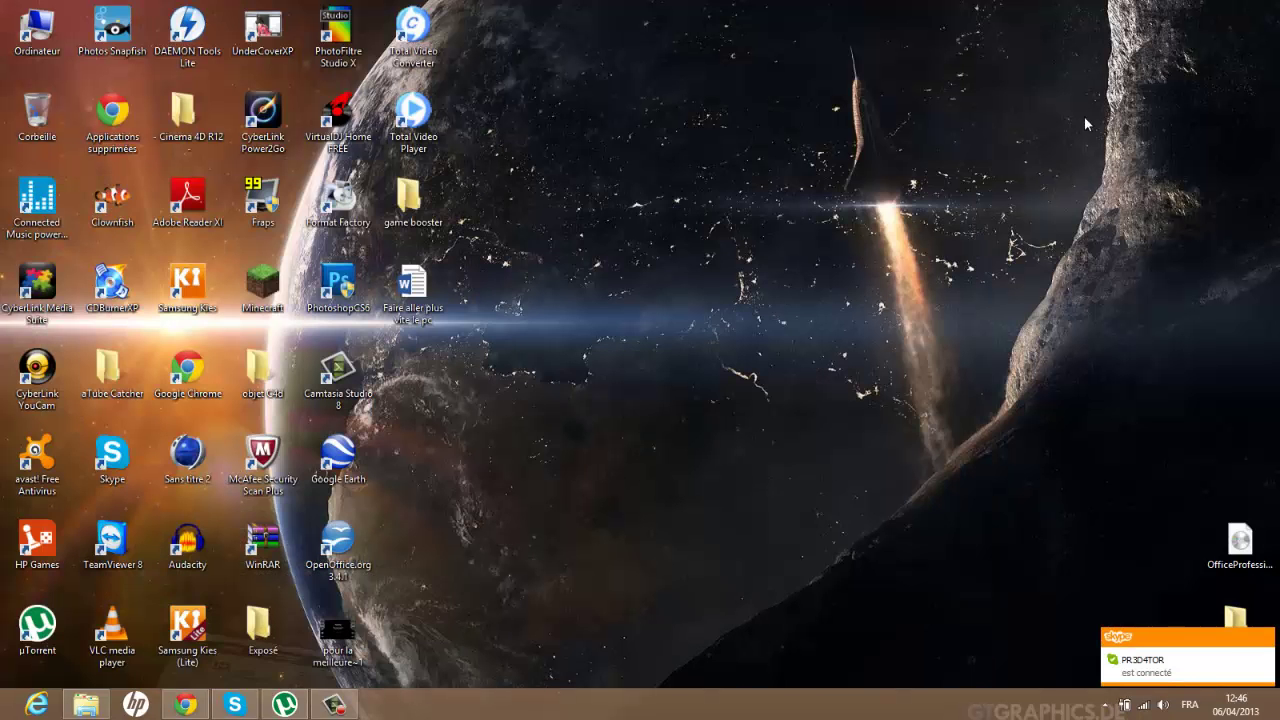
pyautogui.click(1267, 638)
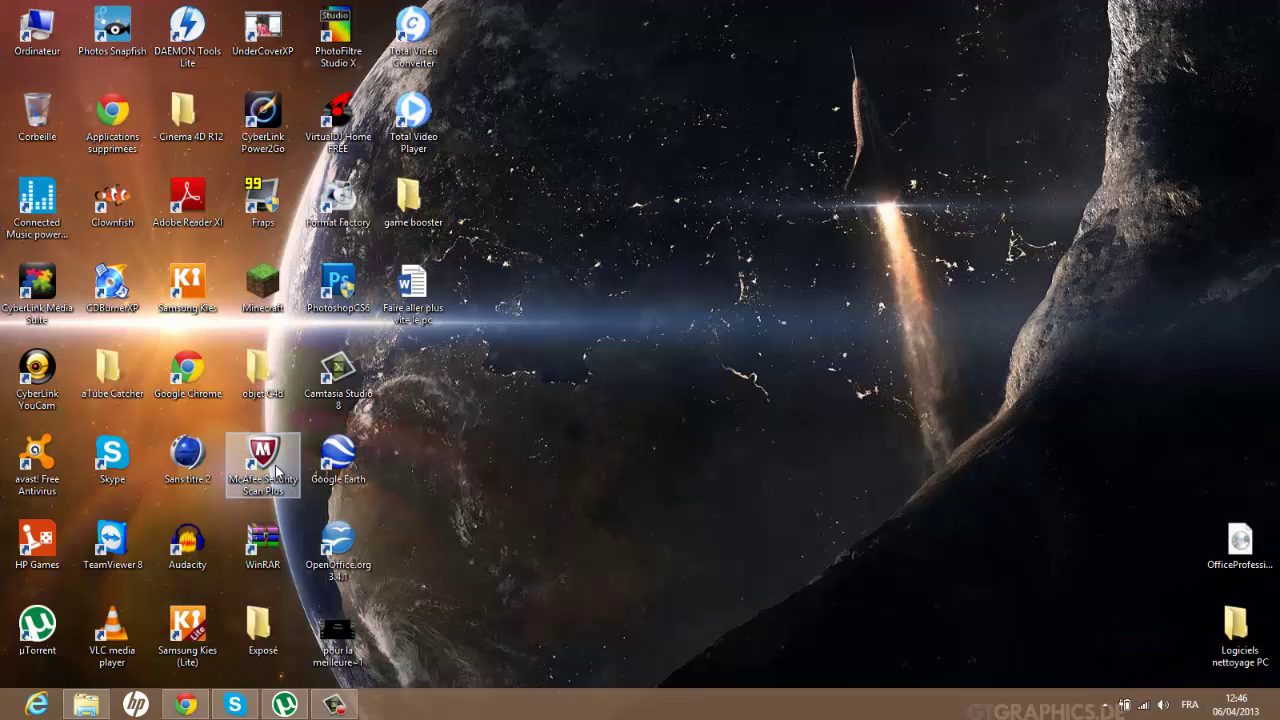
pyautogui.doubleClick(1238, 638)
pyautogui.click(1105, 704)
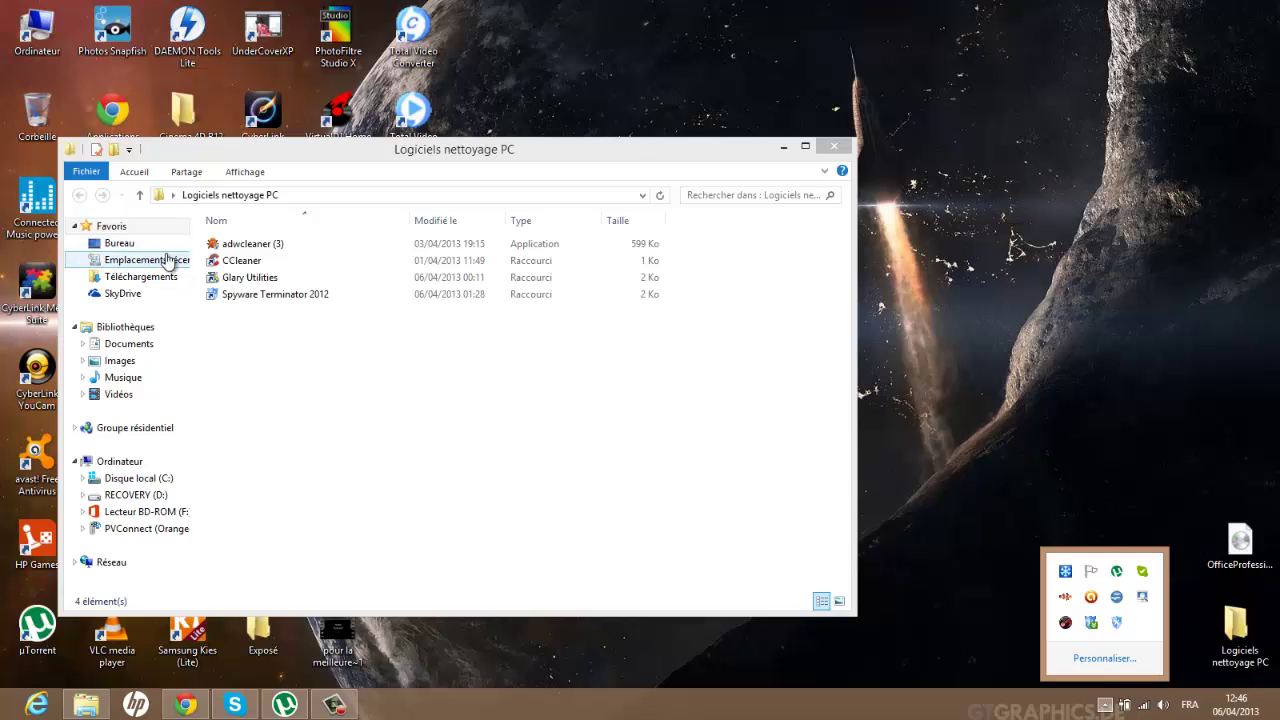
pyautogui.click(265, 299)
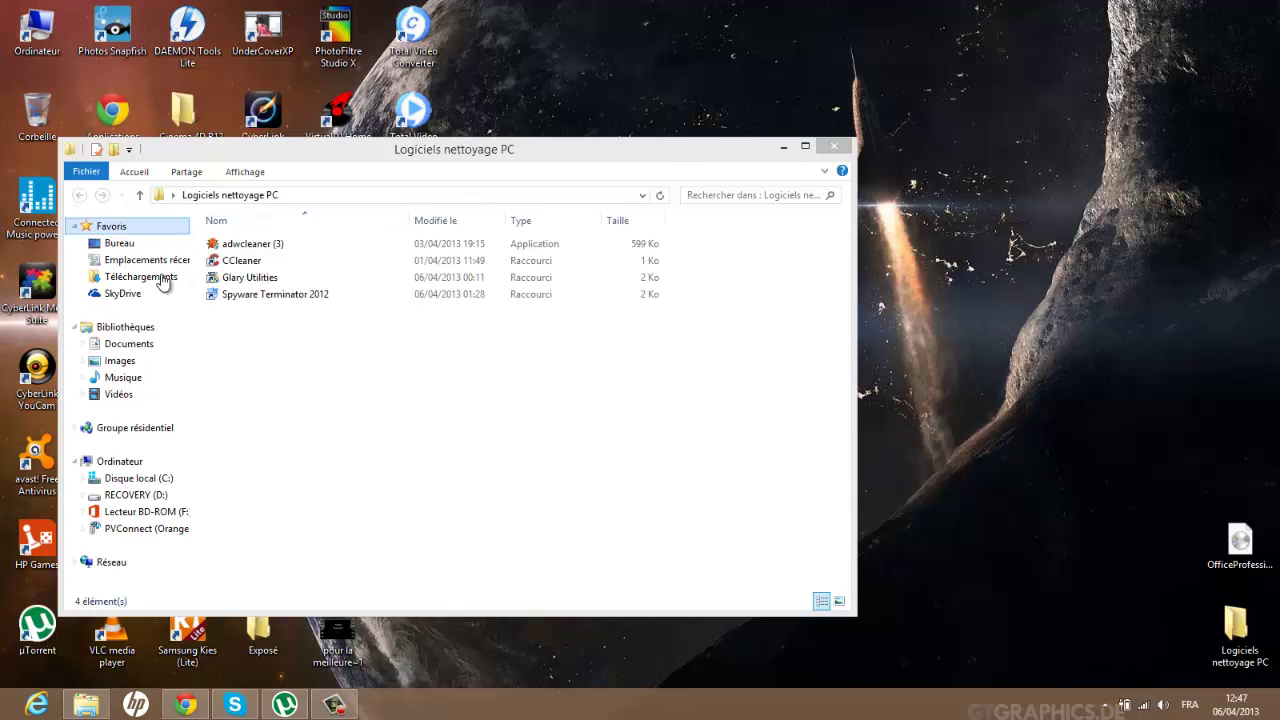
# Launch CCleaner from the folder and analyze the system with the default cleaner options, declining to close Google Chrome.
pyautogui.doubleClick(255, 262)
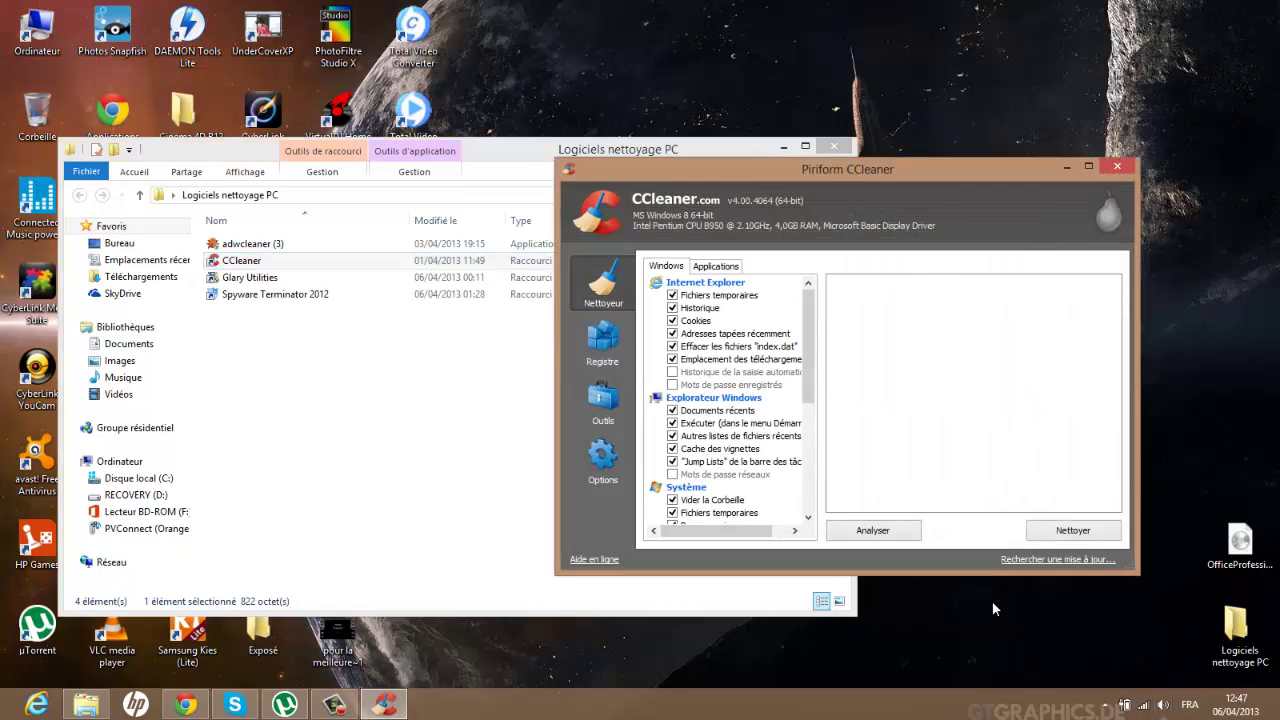
pyautogui.click(892, 530)
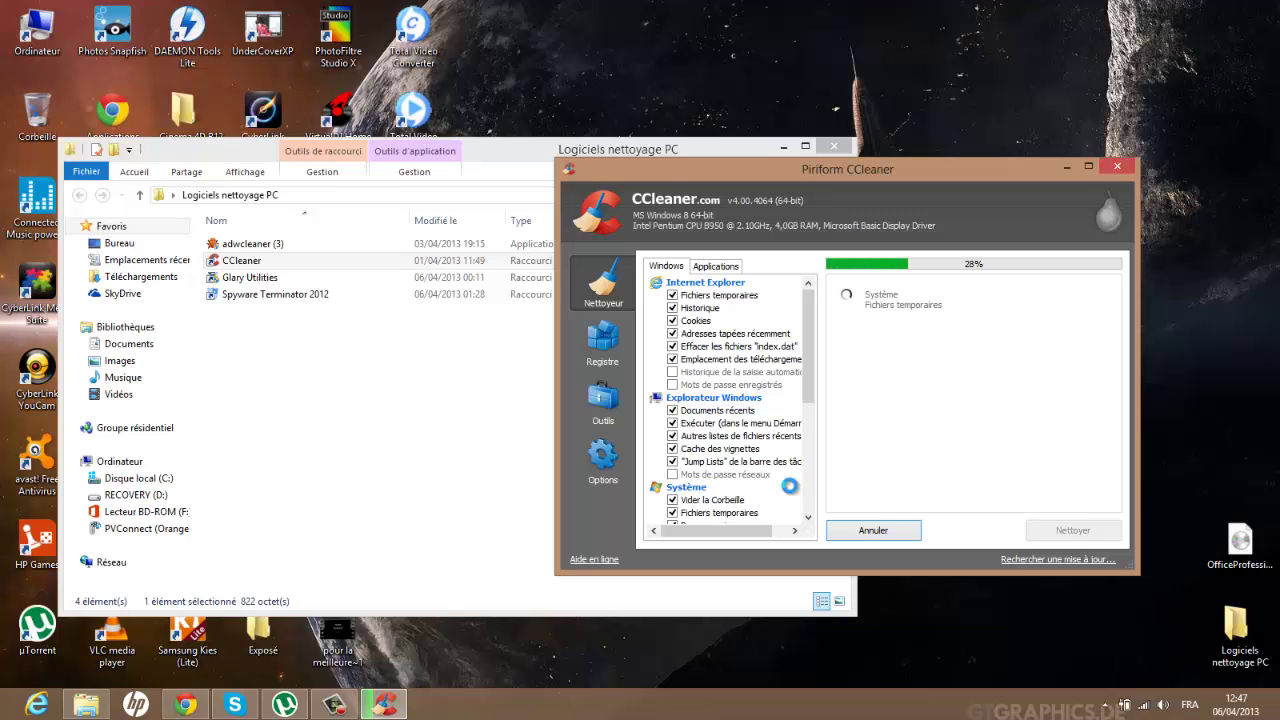
pyautogui.click(335, 704)
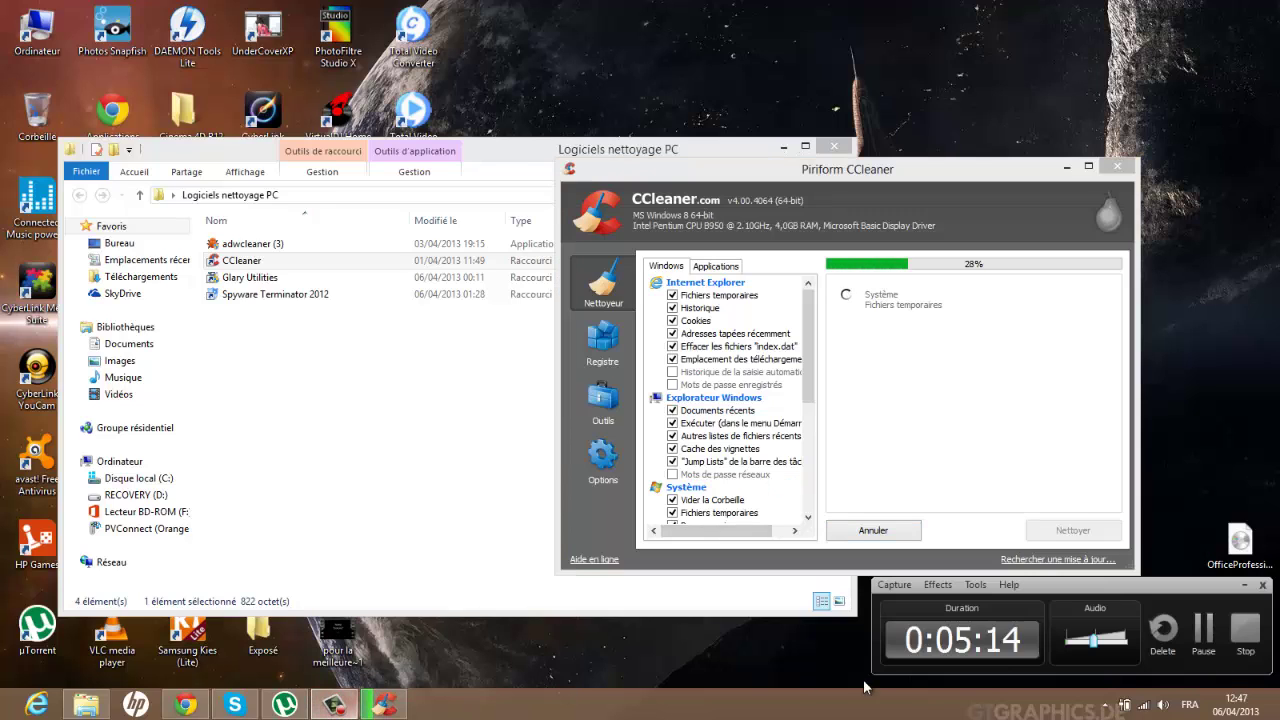
pyautogui.click(1200, 631)
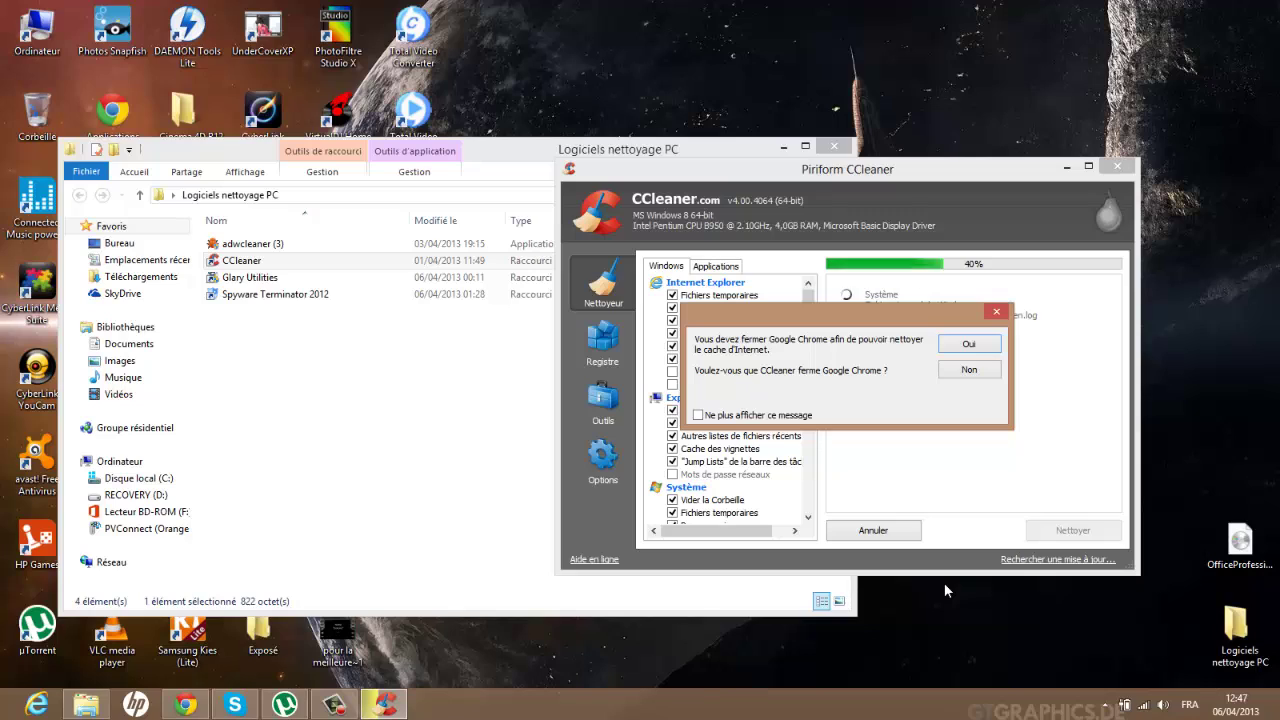
pyautogui.click(971, 373)
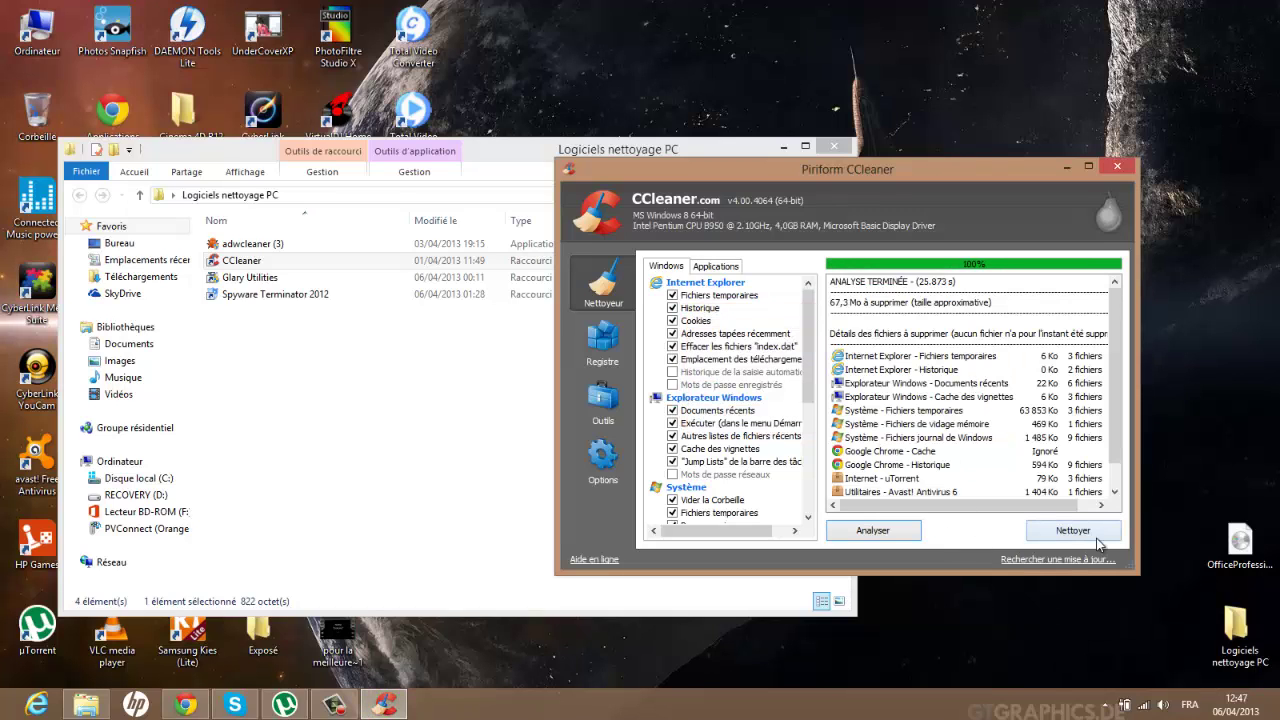
# Clean the analyzed files in CCleaner, confirming the permanent deletion and declining to close Google Chrome.
pyautogui.click(1097, 538)
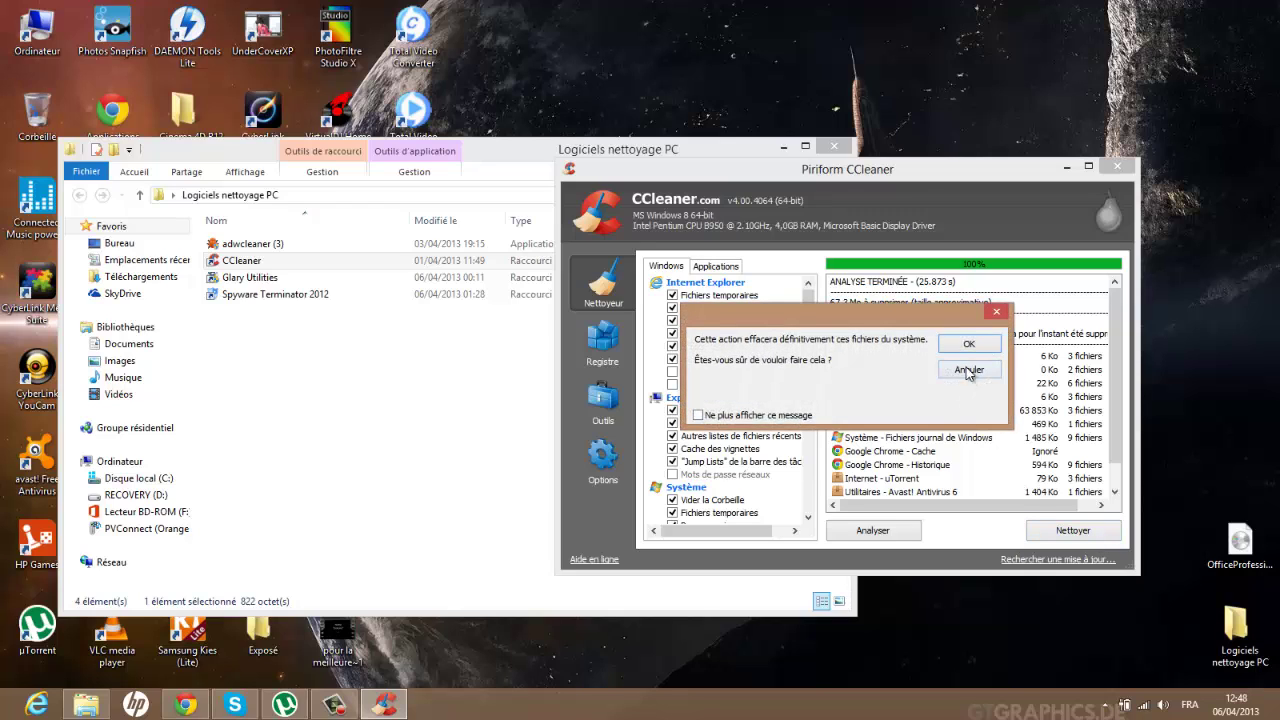
pyautogui.click(967, 346)
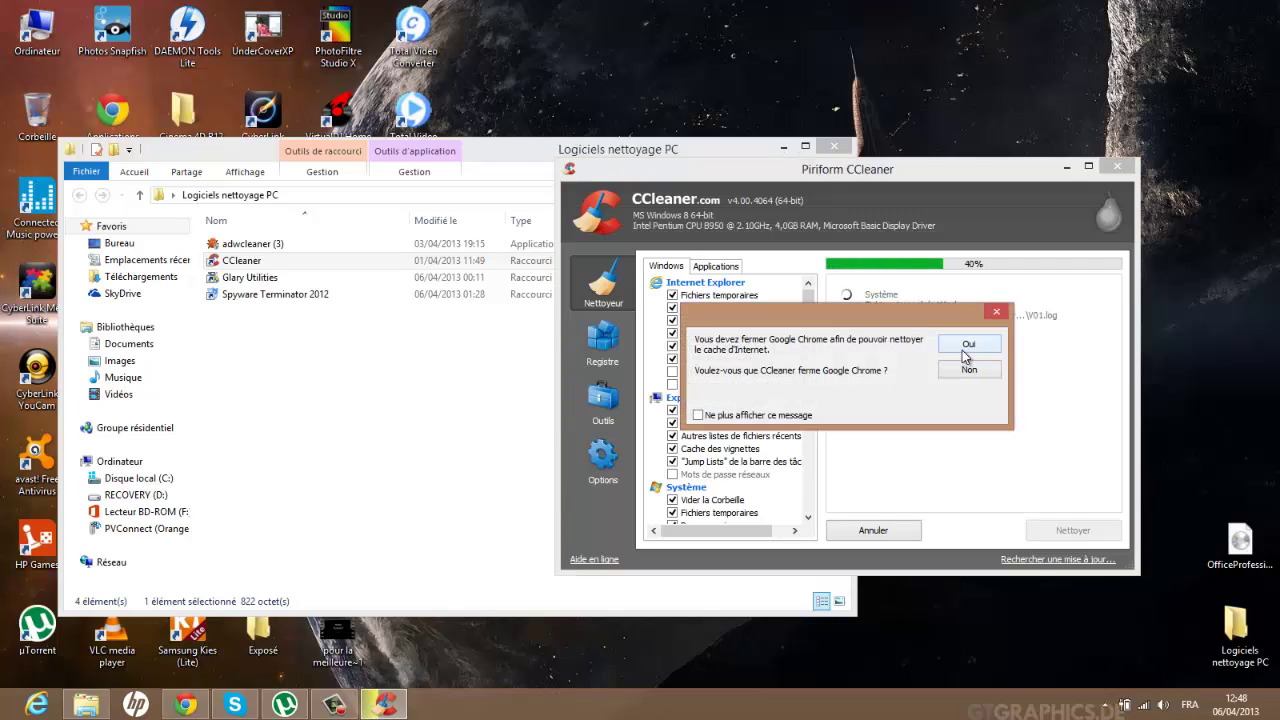
pyautogui.click(966, 370)
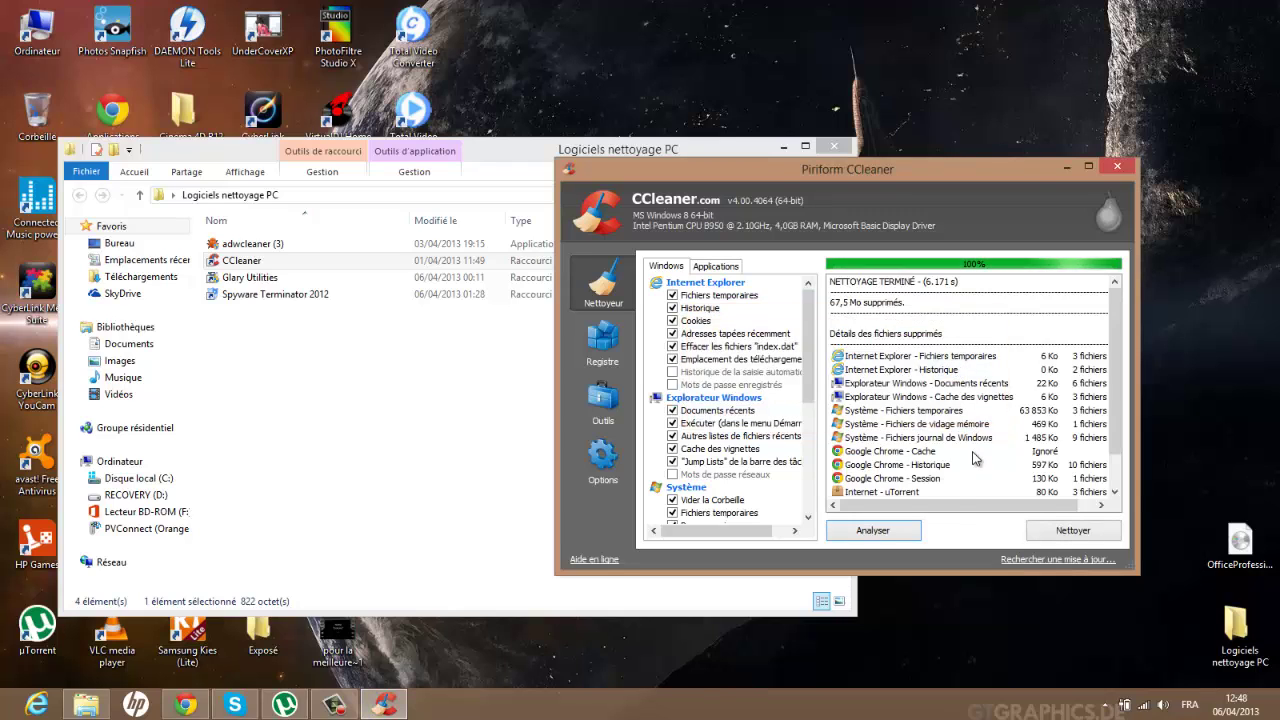
# Scan the registry for errors in CCleaner with all registry categories checked.
pyautogui.click(601, 352)
pyautogui.click(903, 533)
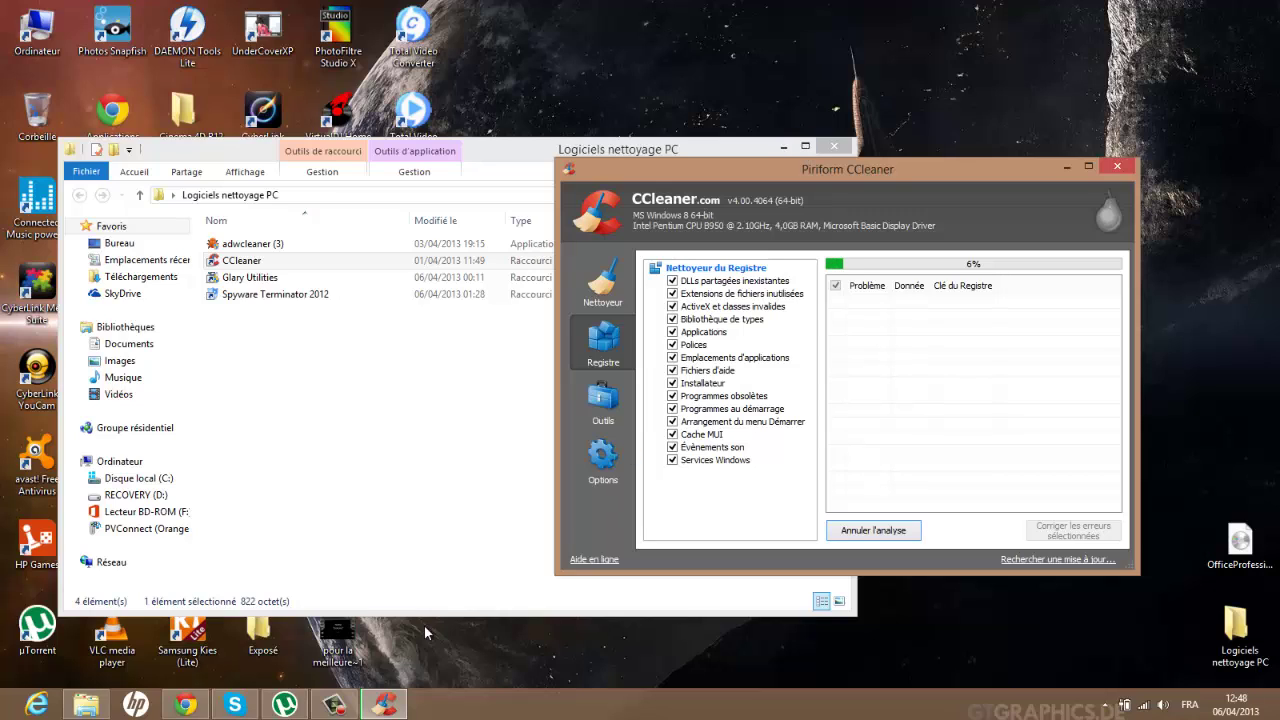
pyautogui.moveTo(343, 712)
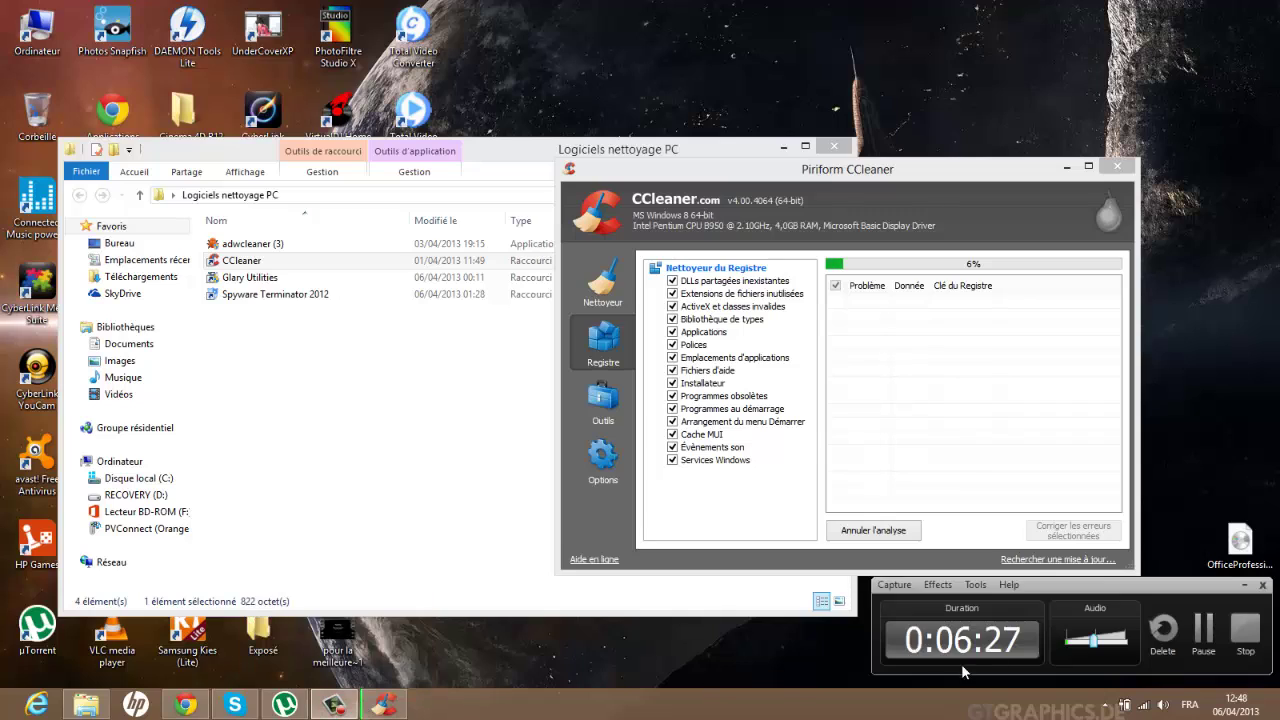
pyautogui.click(1191, 637)
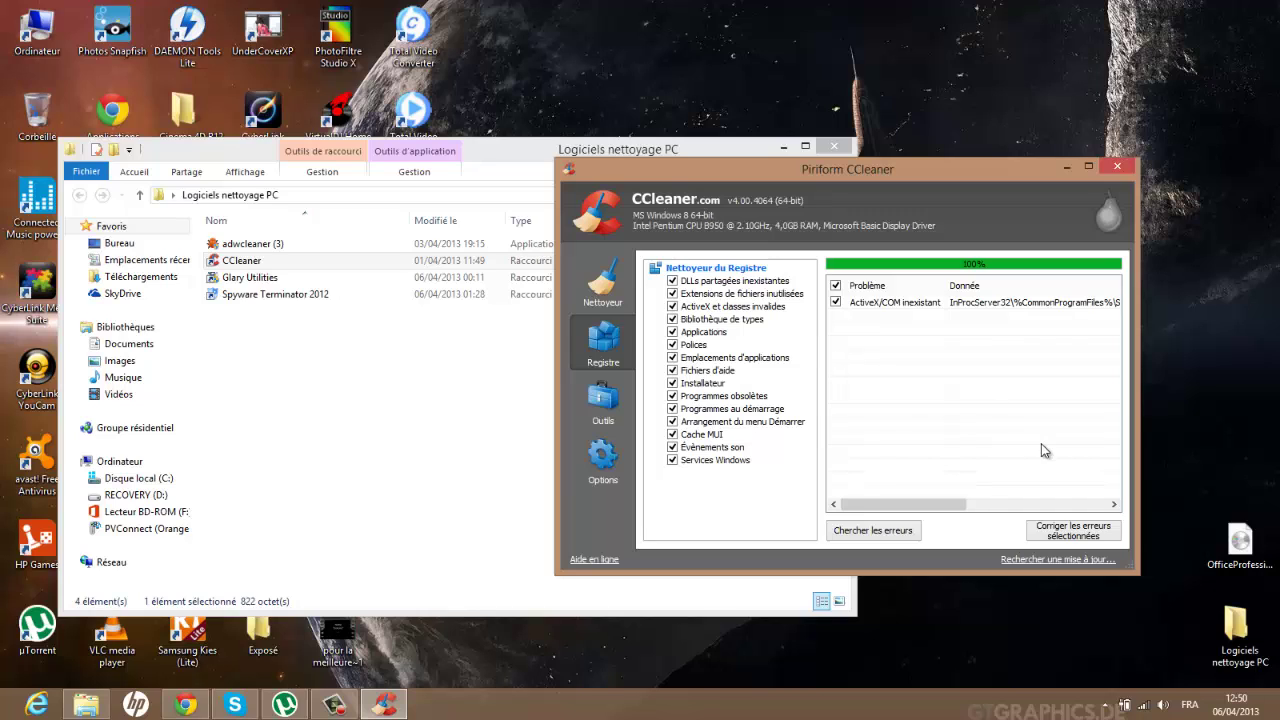
# Repair the selected registry error in CCleaner, close the repair dialog and exit the program.
pyautogui.click(1076, 531)
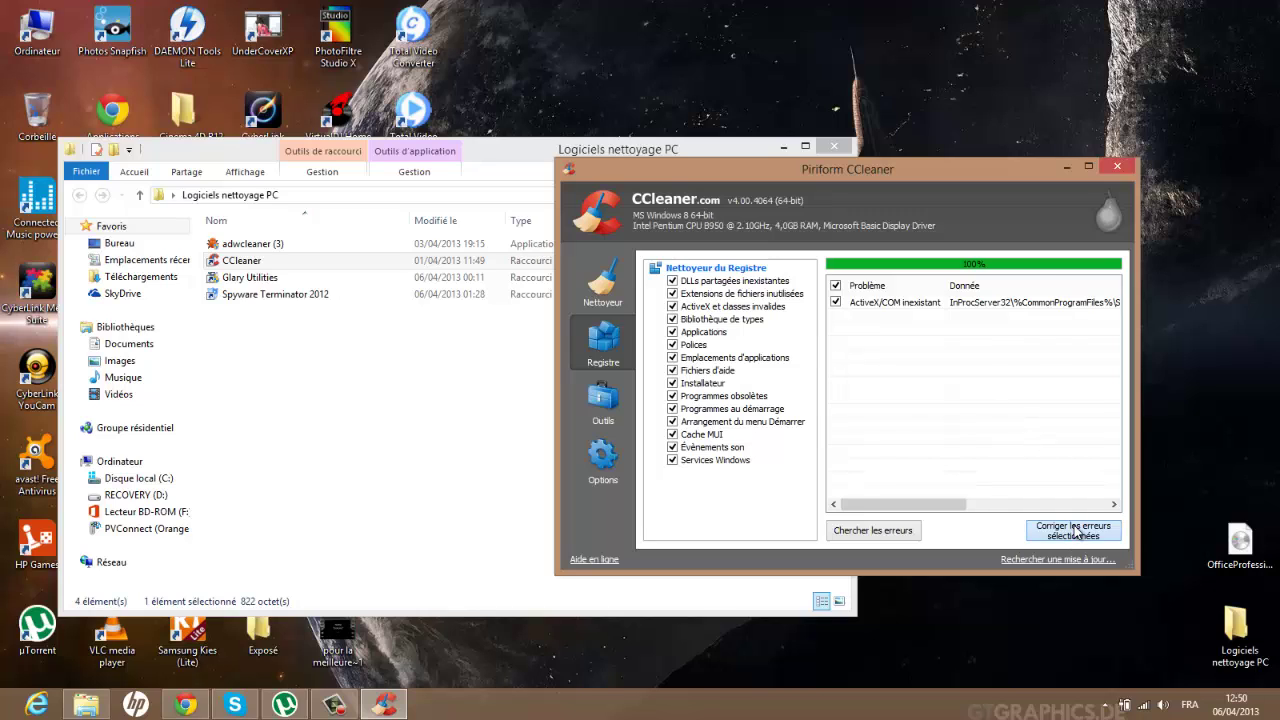
pyautogui.click(930, 422)
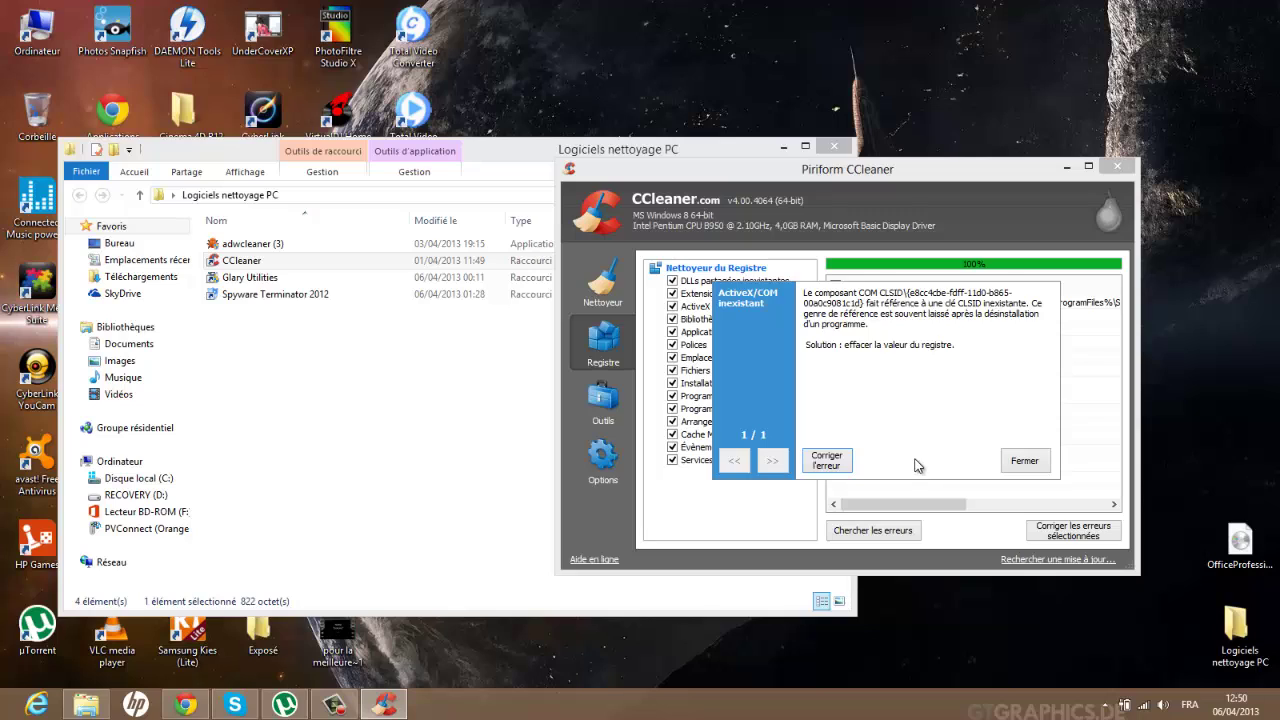
pyautogui.click(843, 458)
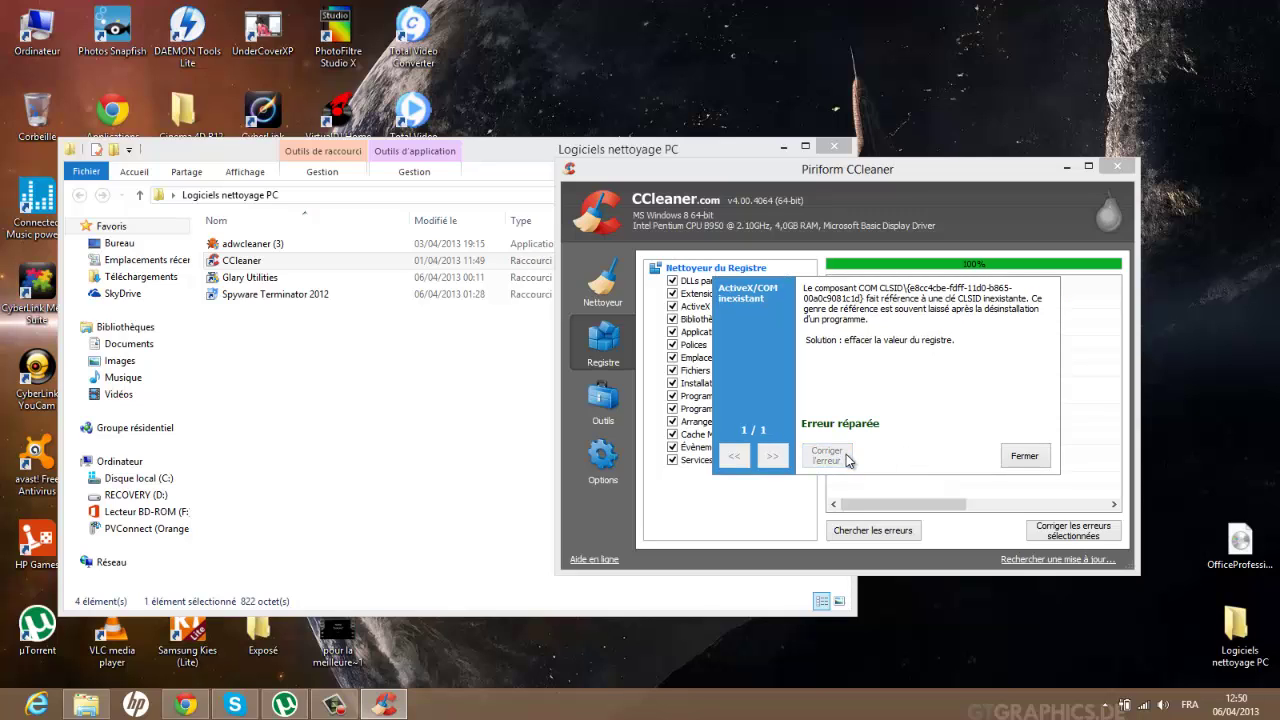
pyautogui.click(1025, 456)
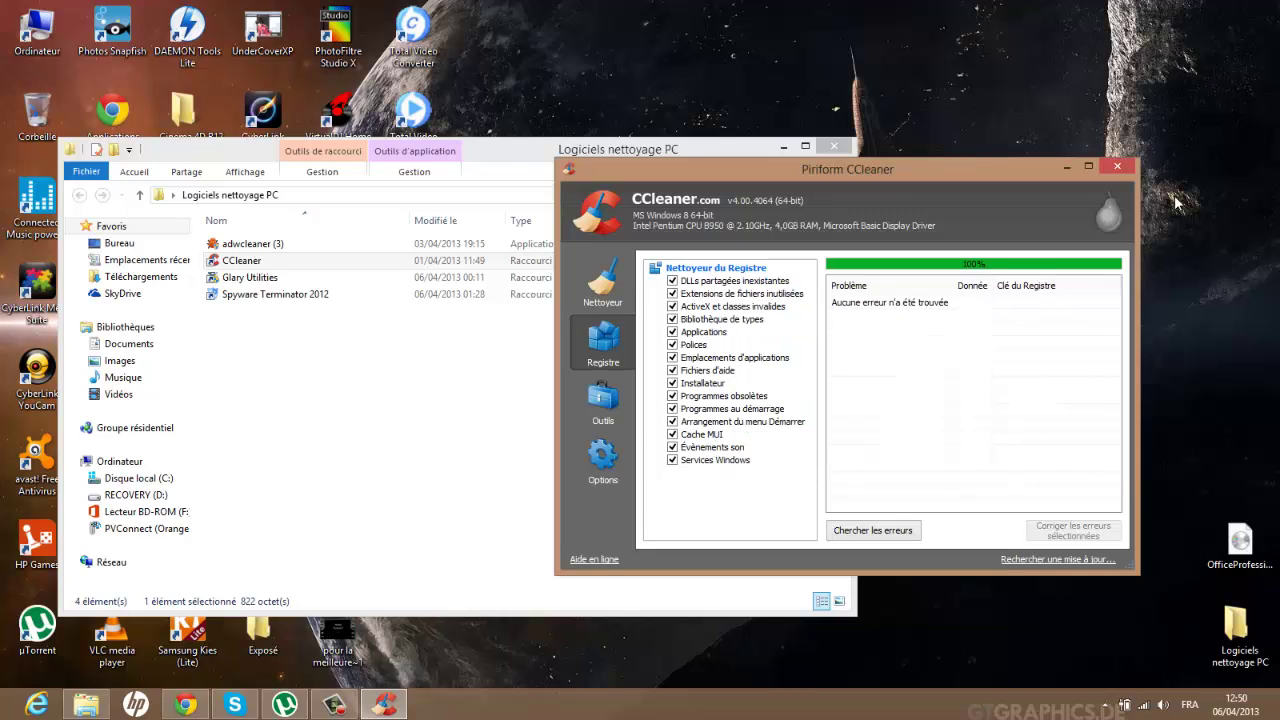
pyautogui.click(1117, 167)
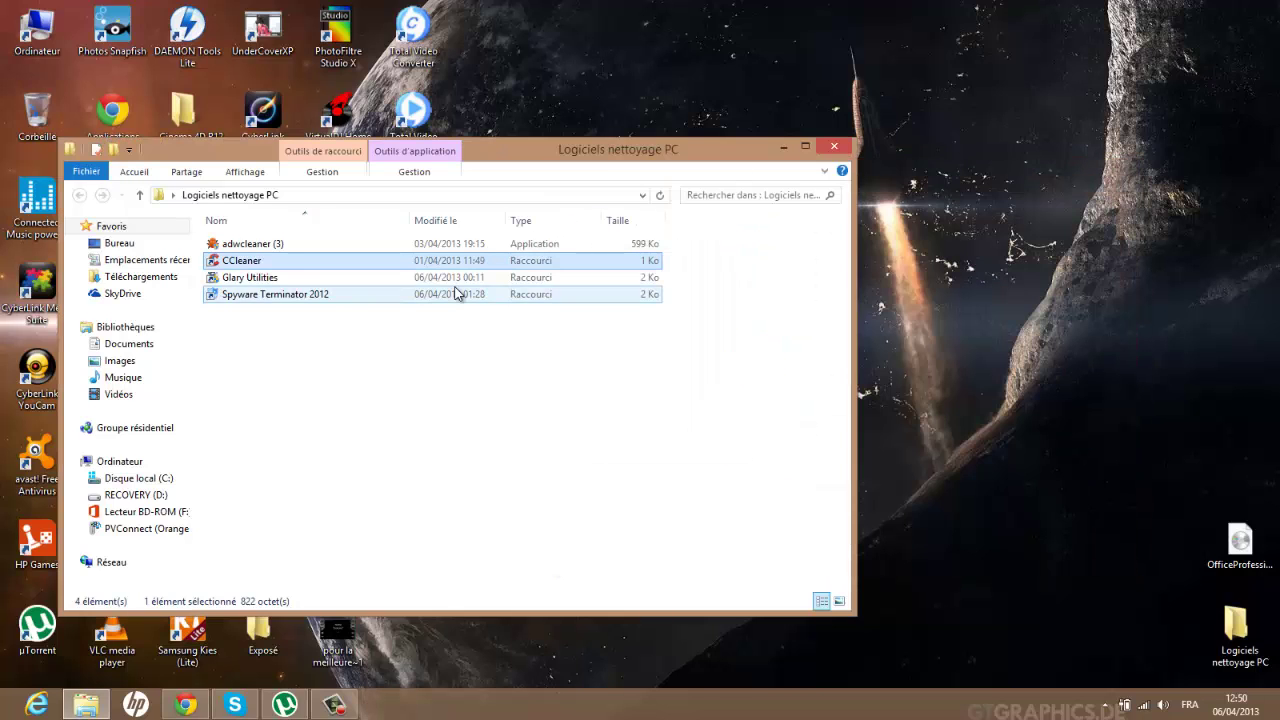
# Launch Glary Utilities from the folder, close the folder and scan for errors with the default 1-click maintenance options.
pyautogui.doubleClick(476, 278)
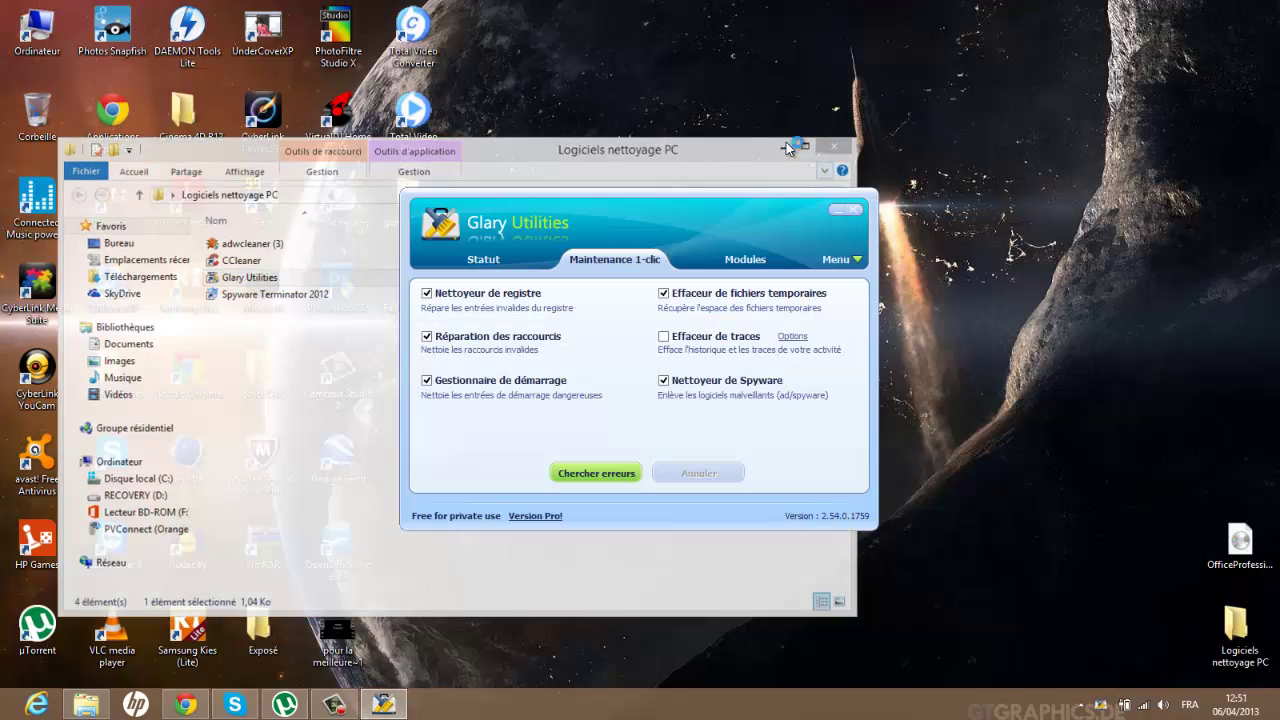
pyautogui.click(836, 147)
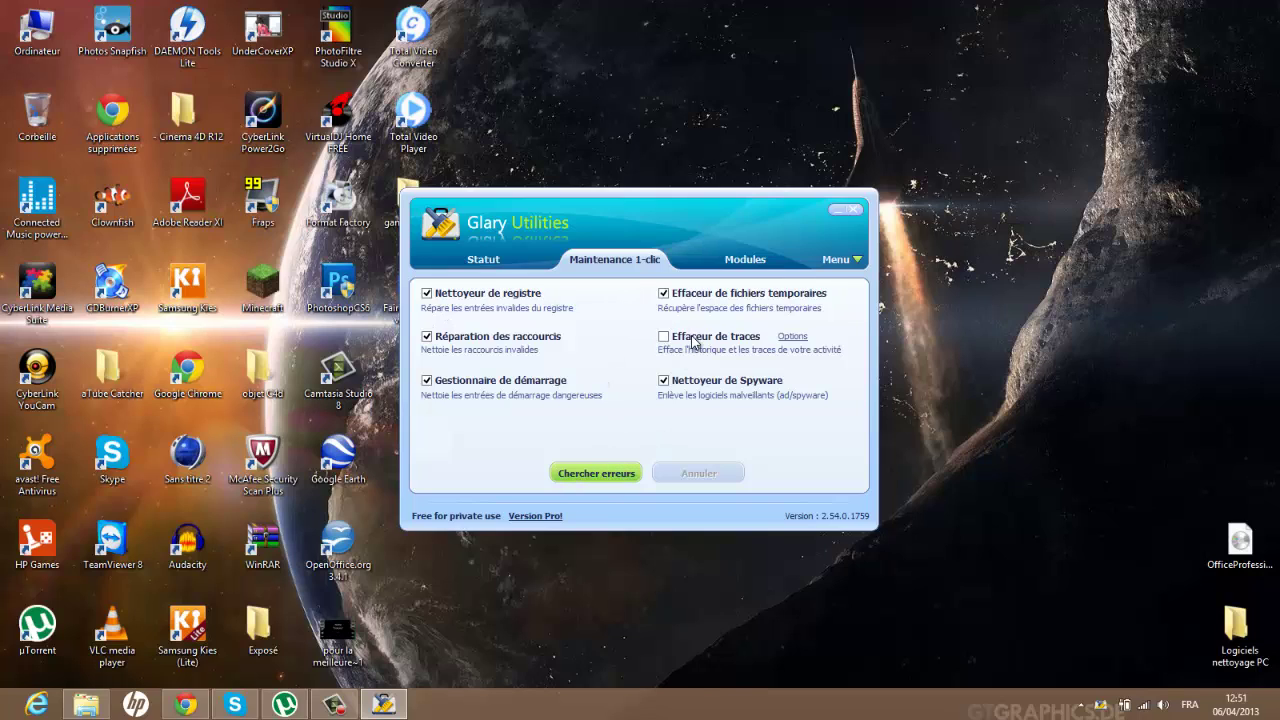
pyautogui.click(583, 472)
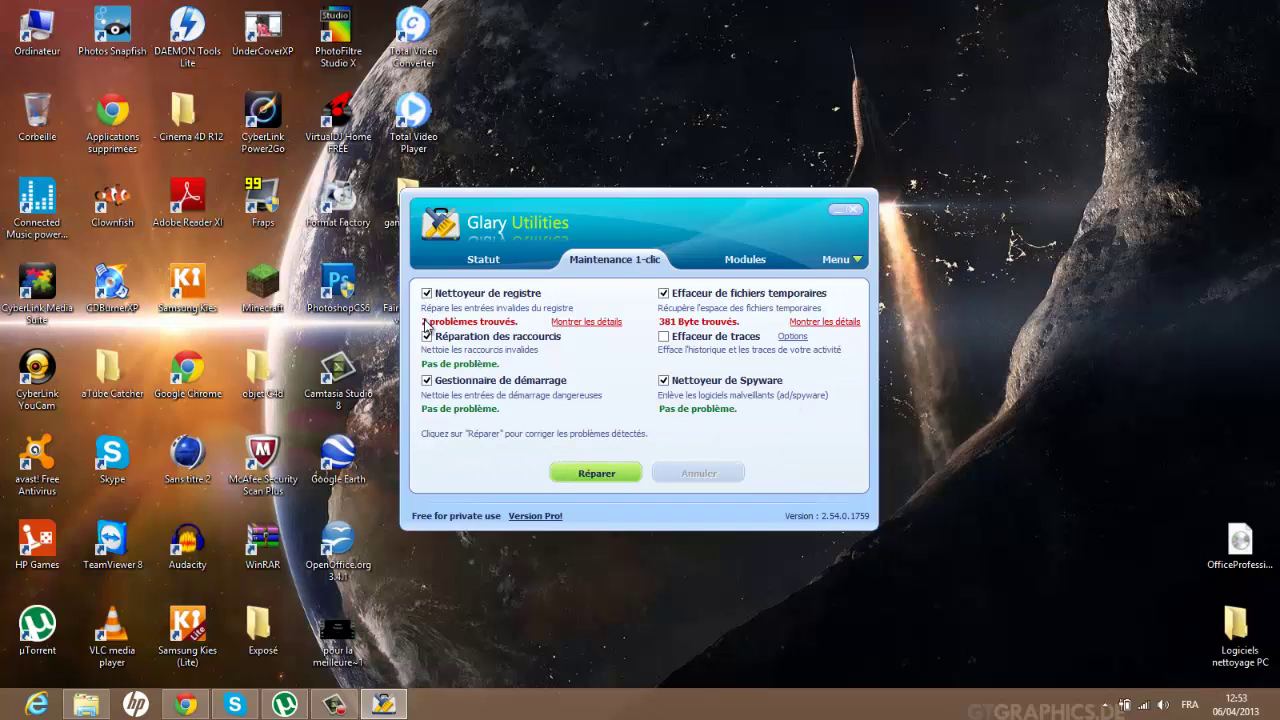
# Repair the detected problems in Glary Utilities, scan for errors again and close the program.
pyautogui.click(586, 473)
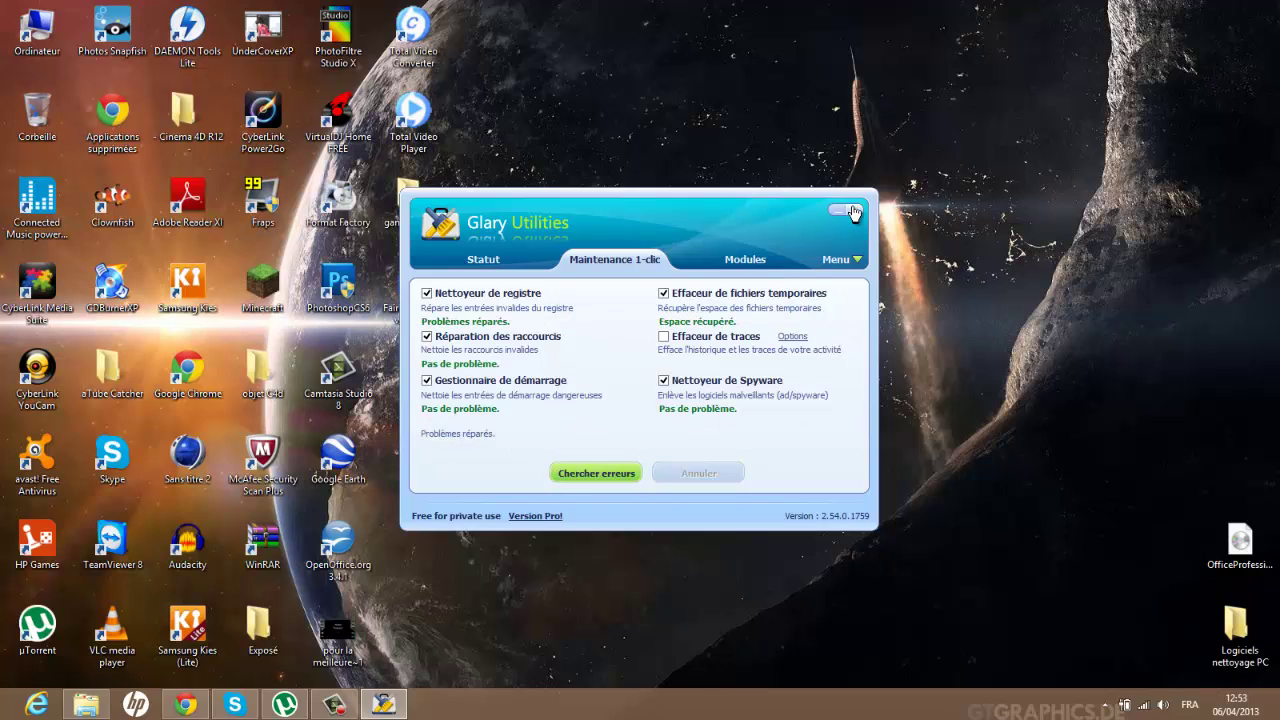
pyautogui.click(584, 473)
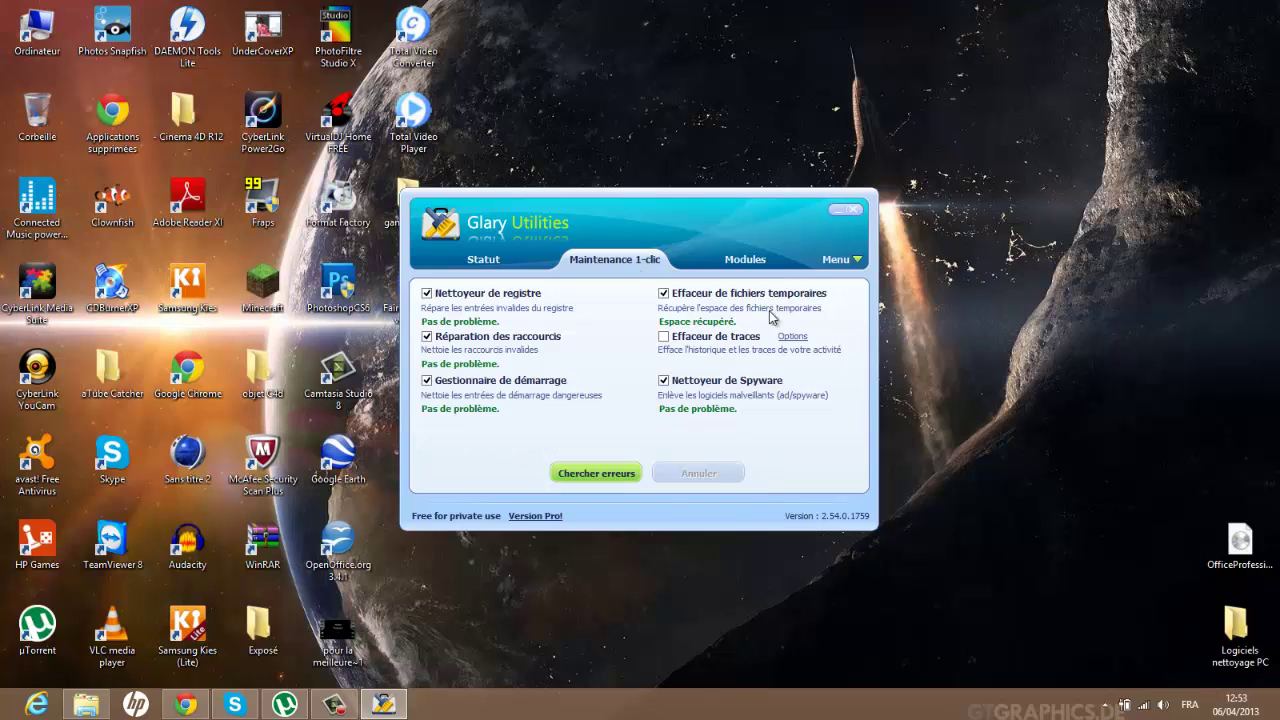
pyautogui.click(856, 212)
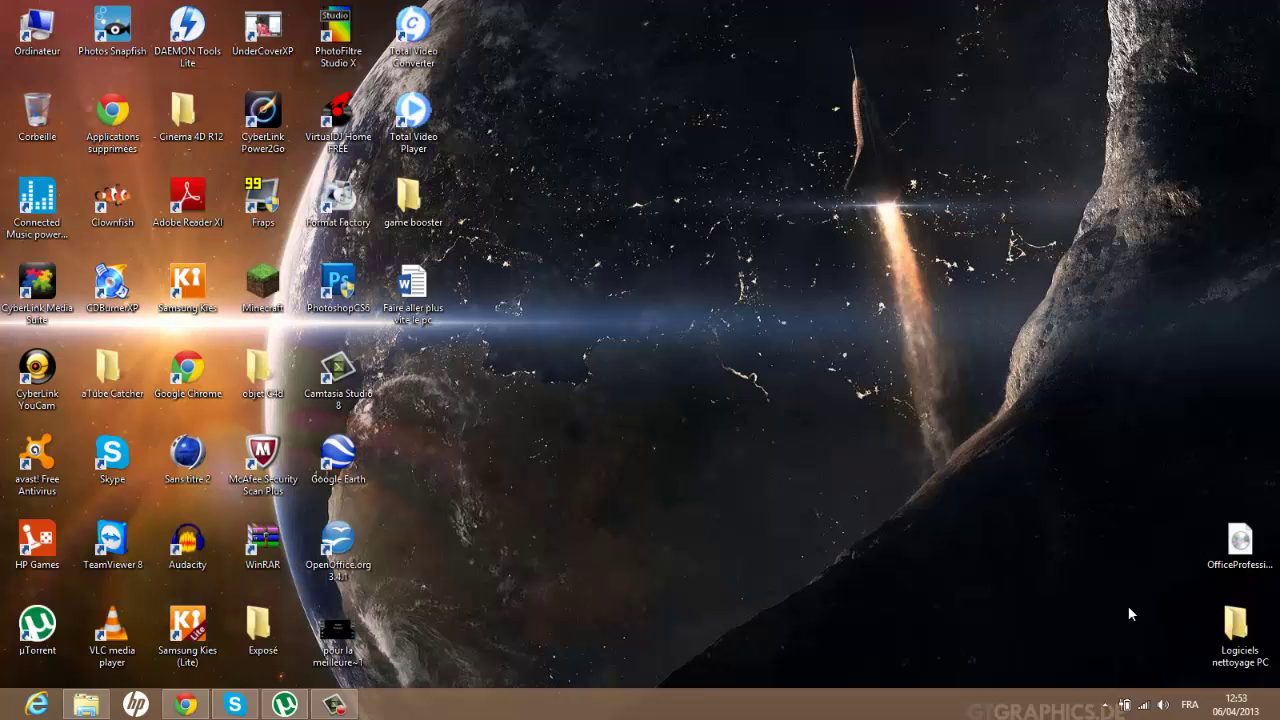
# Switch to Chrome, move the Malwarebytes tab before the Spybot search tab, view the Spyware Terminator download page and minimize the browser.
pyautogui.click(184, 705)
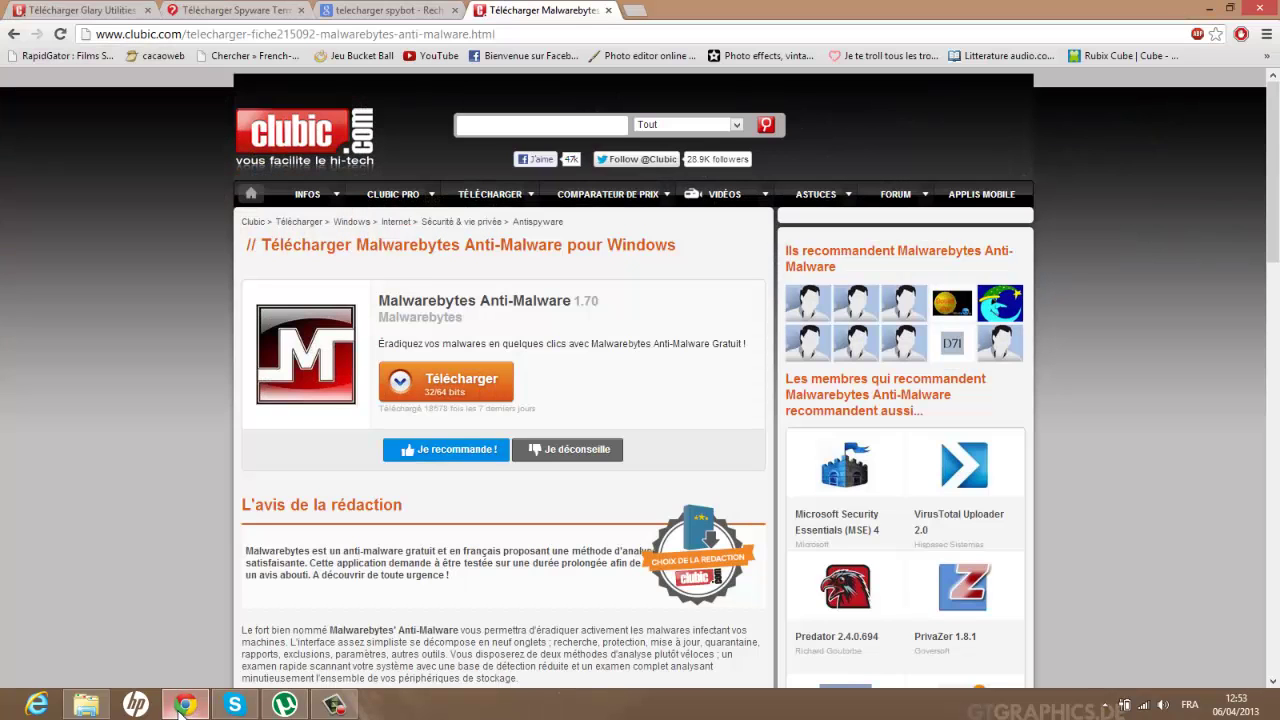
pyautogui.moveTo(556, 12); pyautogui.dragTo(441, 30)
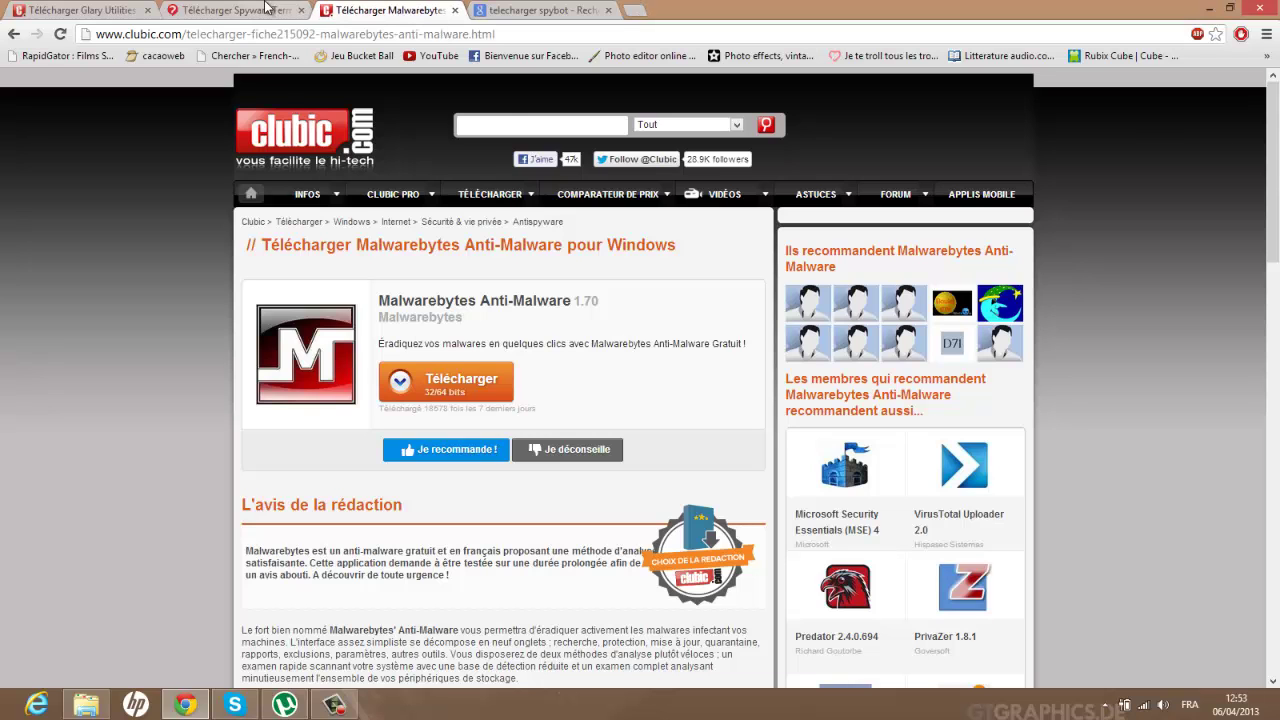
pyautogui.click(266, 10)
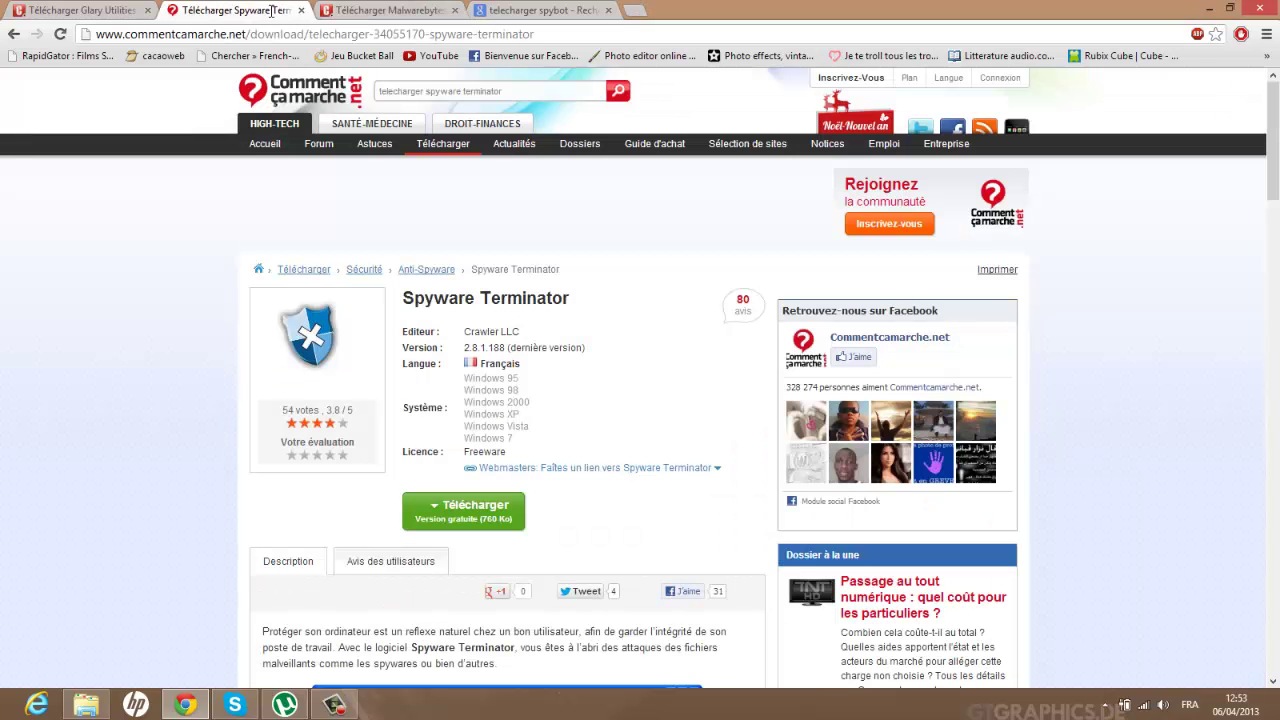
pyautogui.click(1211, 9)
pyautogui.moveTo(702, 204); pyautogui.dragTo(768, 382)
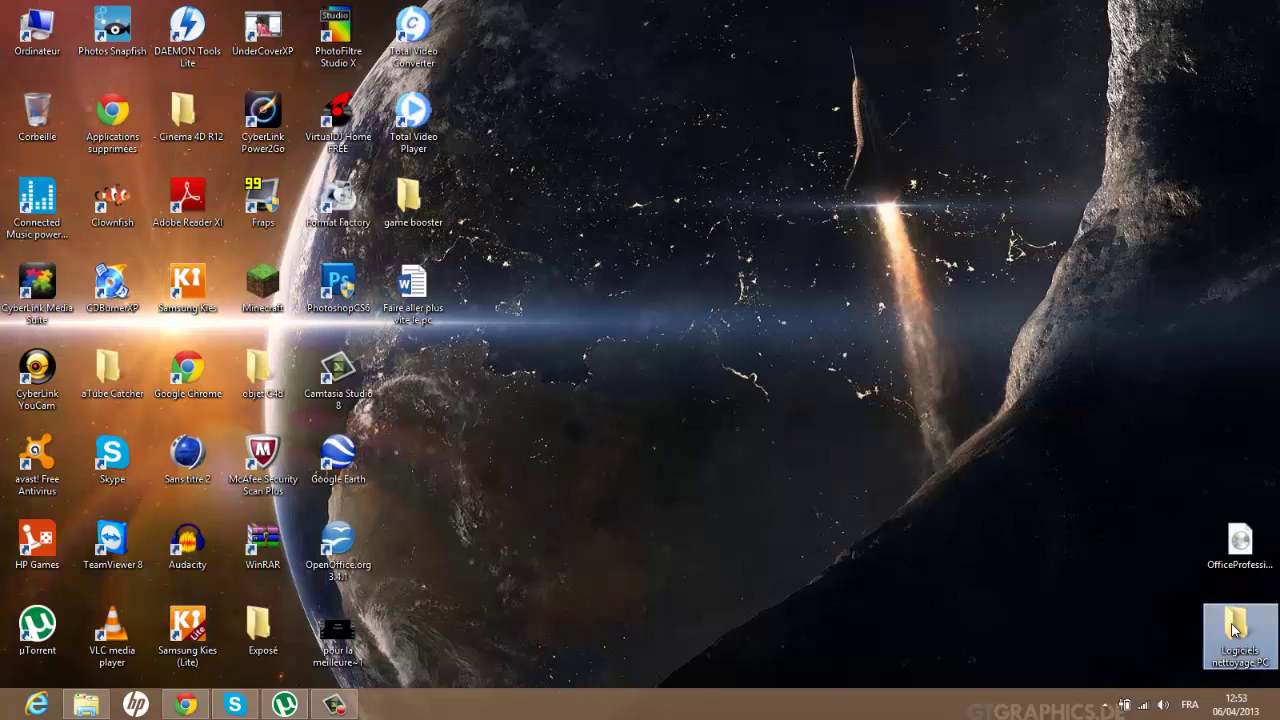
# Launch Spyware Terminator 2012 from the "Logiciels nettoyage PC" folder, close the folder and start a quick malware scan.
pyautogui.doubleClick(1236, 625)
pyautogui.click(368, 278)
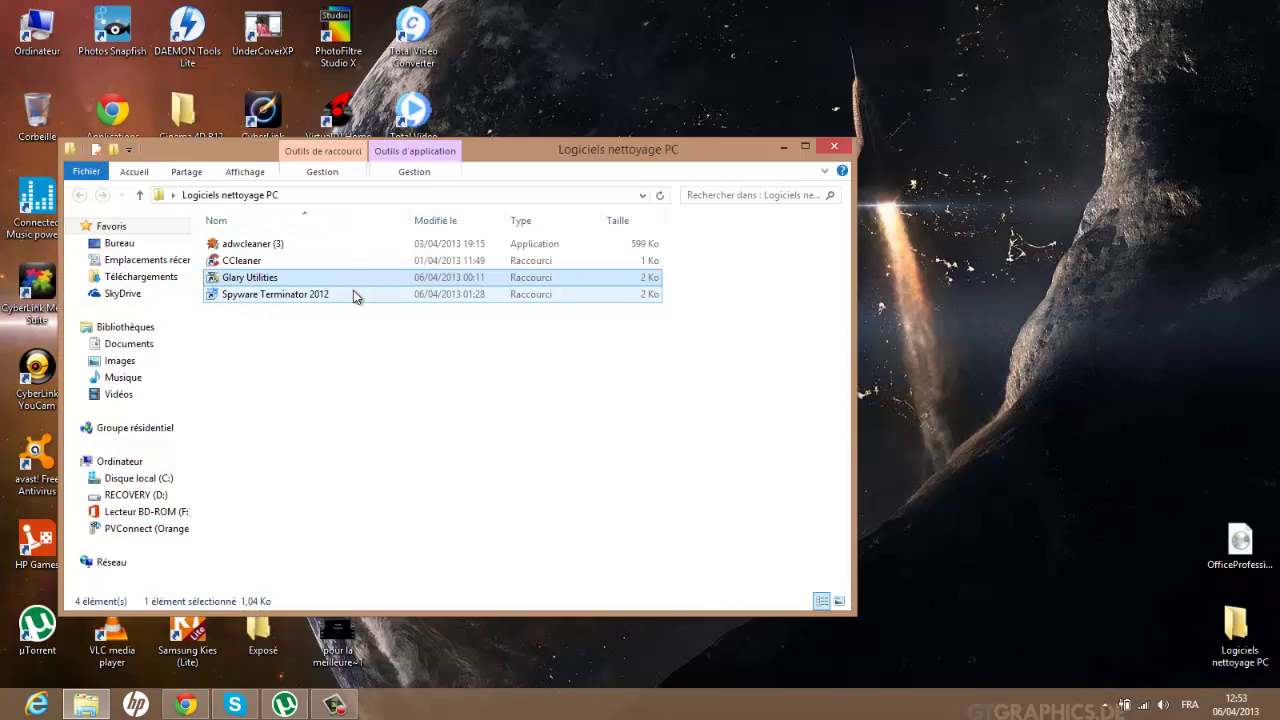
pyautogui.doubleClick(357, 295)
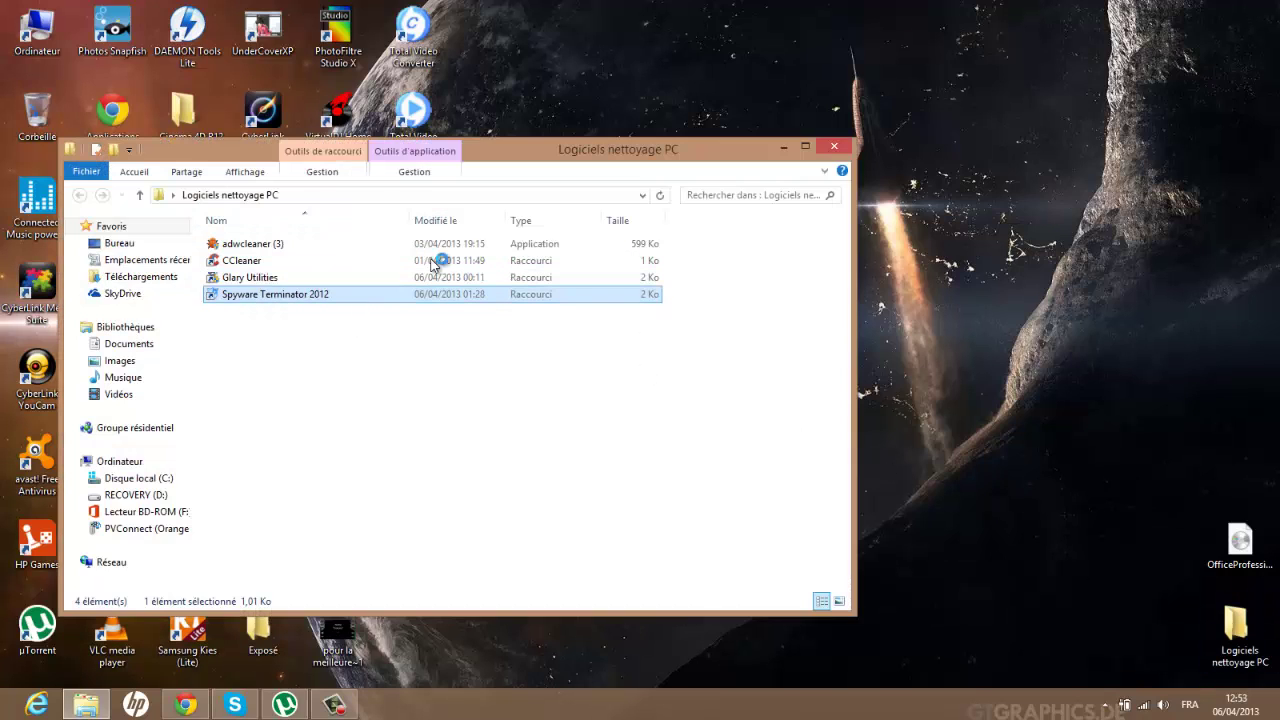
pyautogui.click(834, 147)
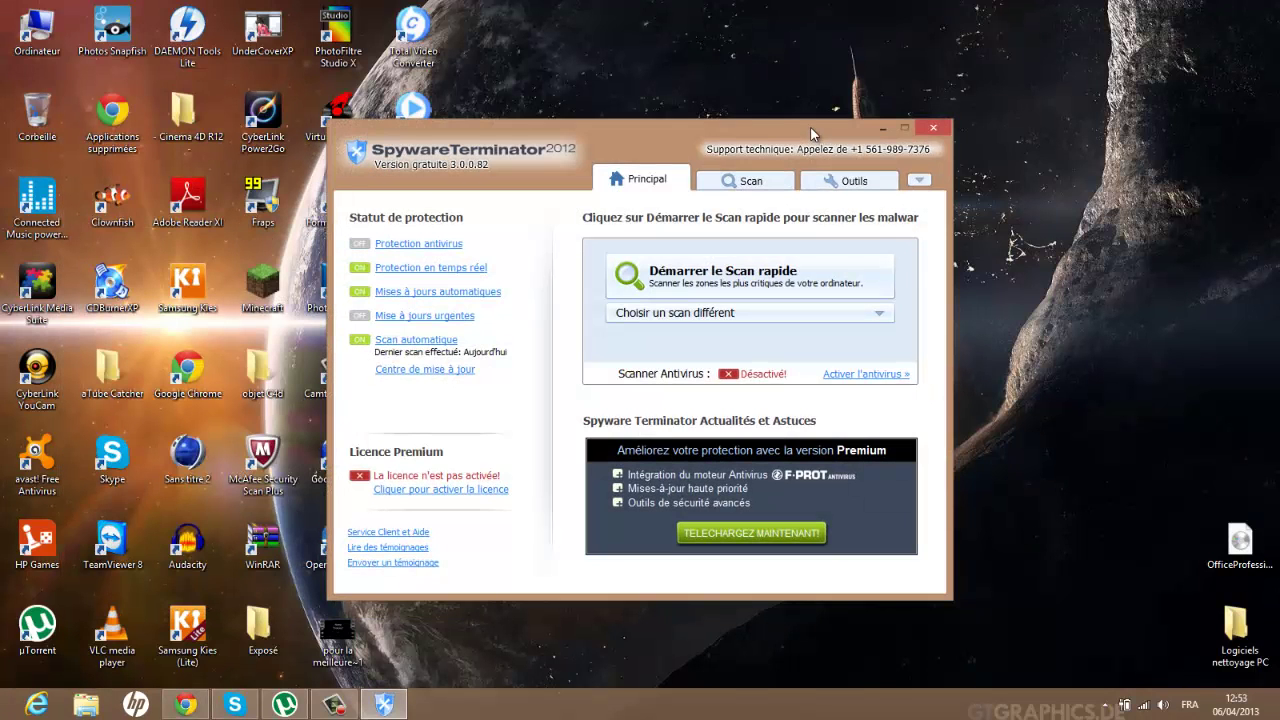
pyautogui.click(724, 283)
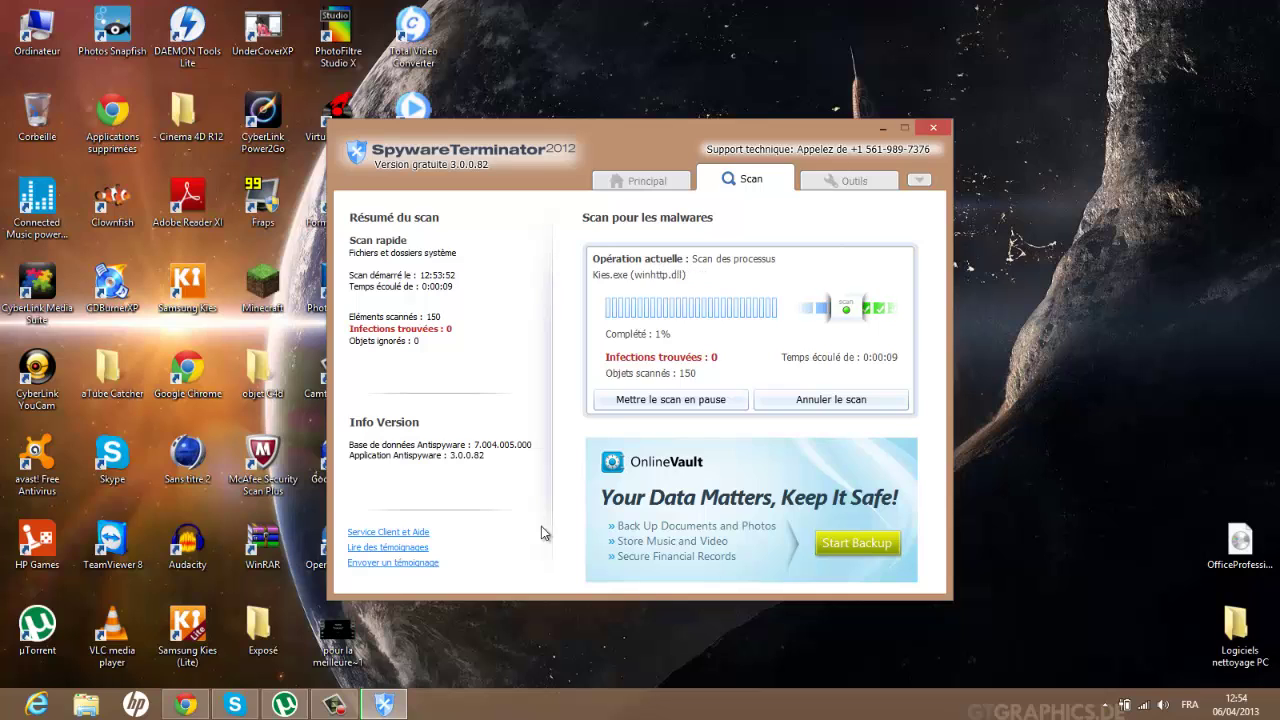
pyautogui.click(340, 705)
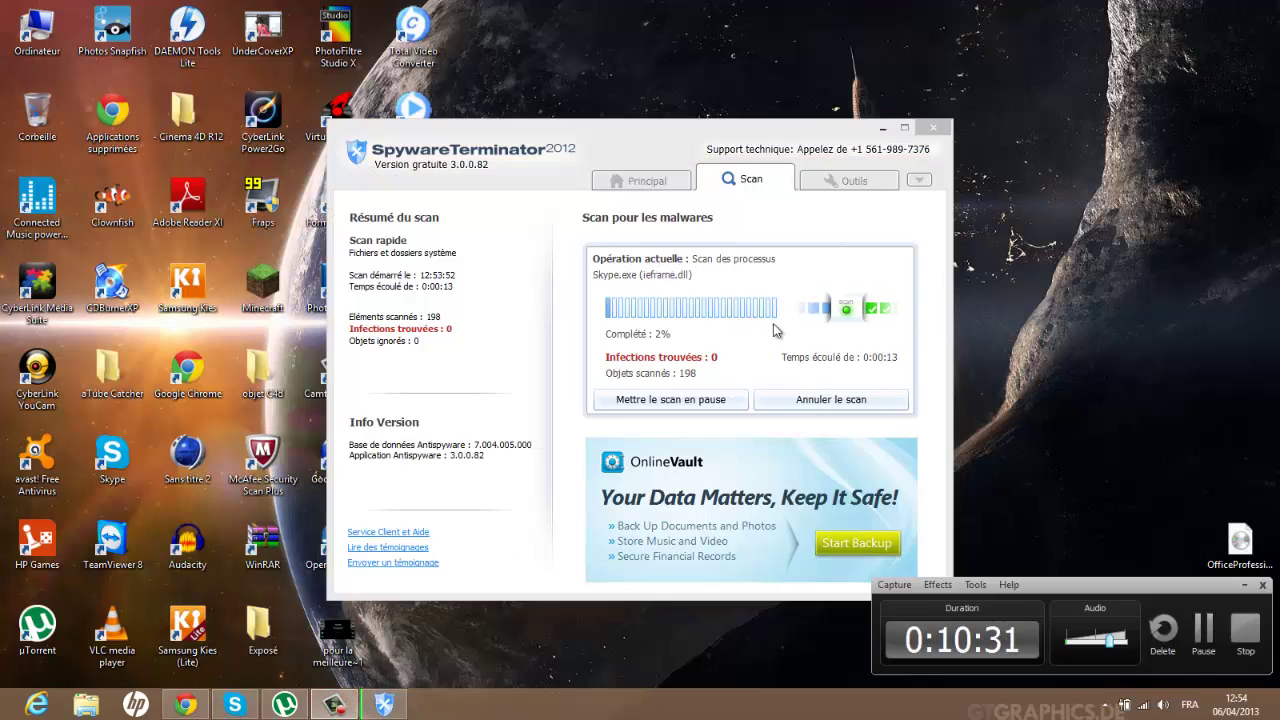
pyautogui.click(1200, 627)
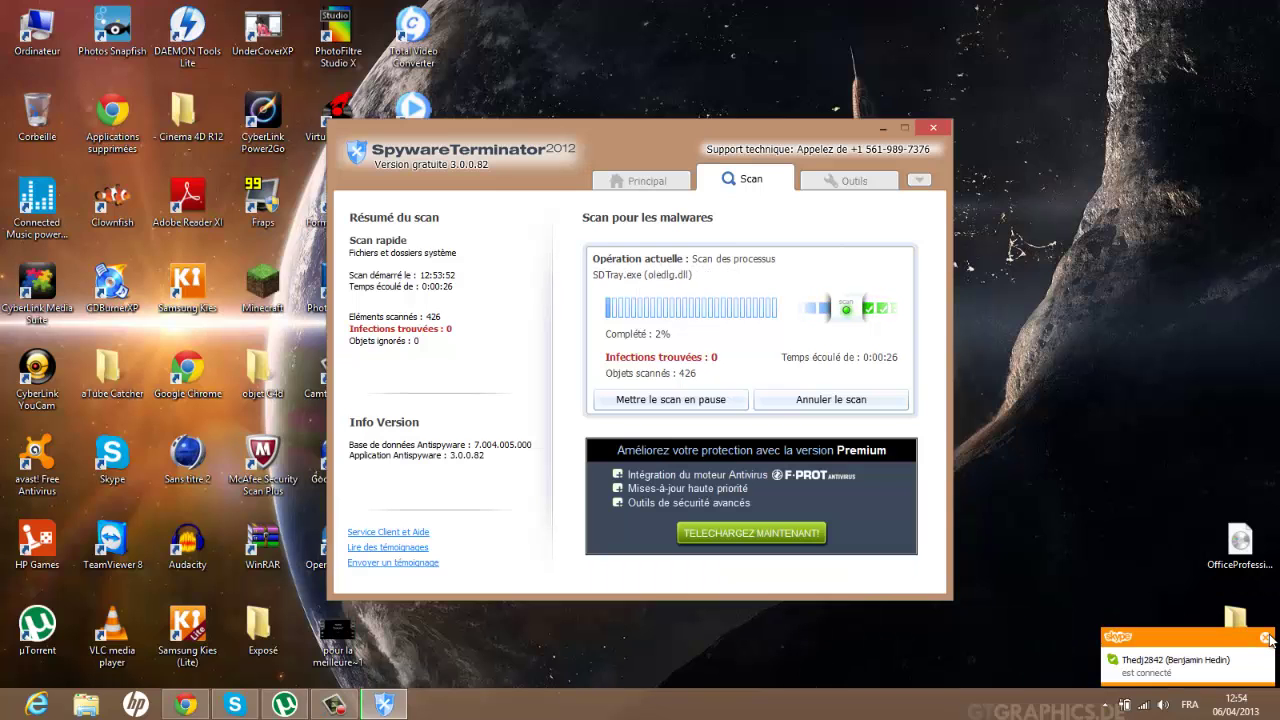
pyautogui.click(1265, 637)
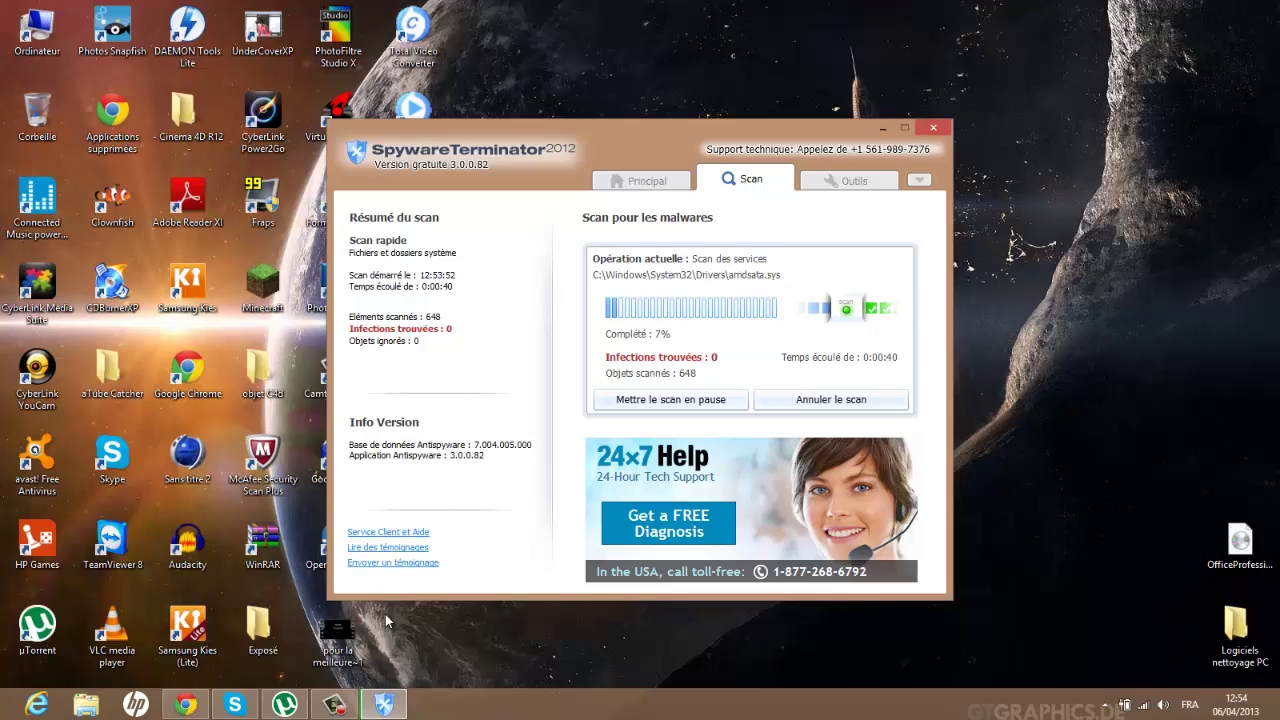
pyautogui.click(341, 706)
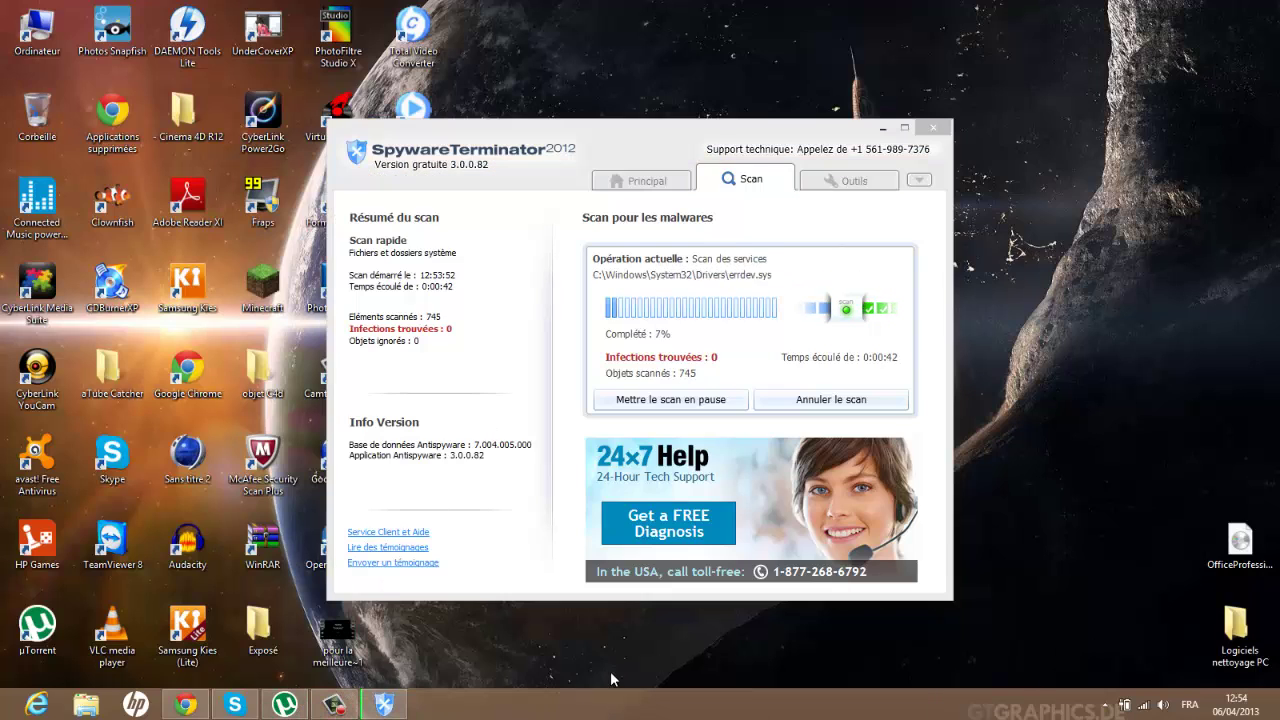
pyautogui.click(336, 706)
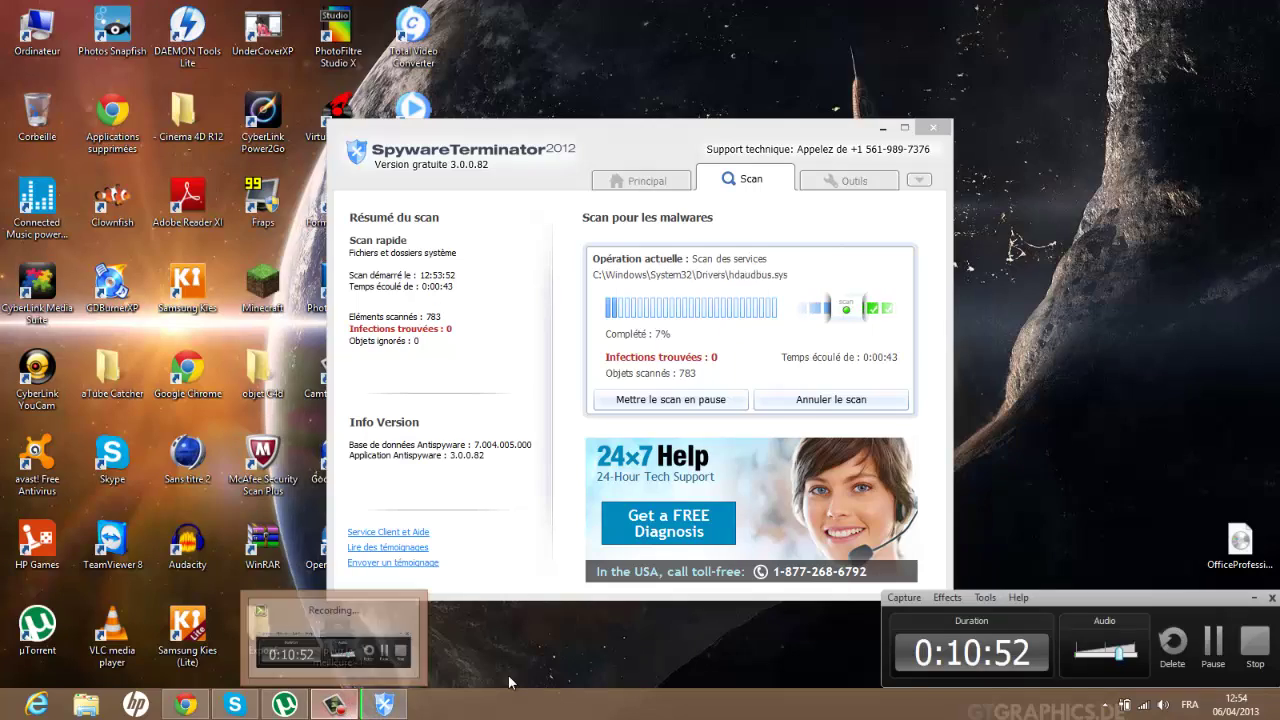
pyautogui.click(1215, 640)
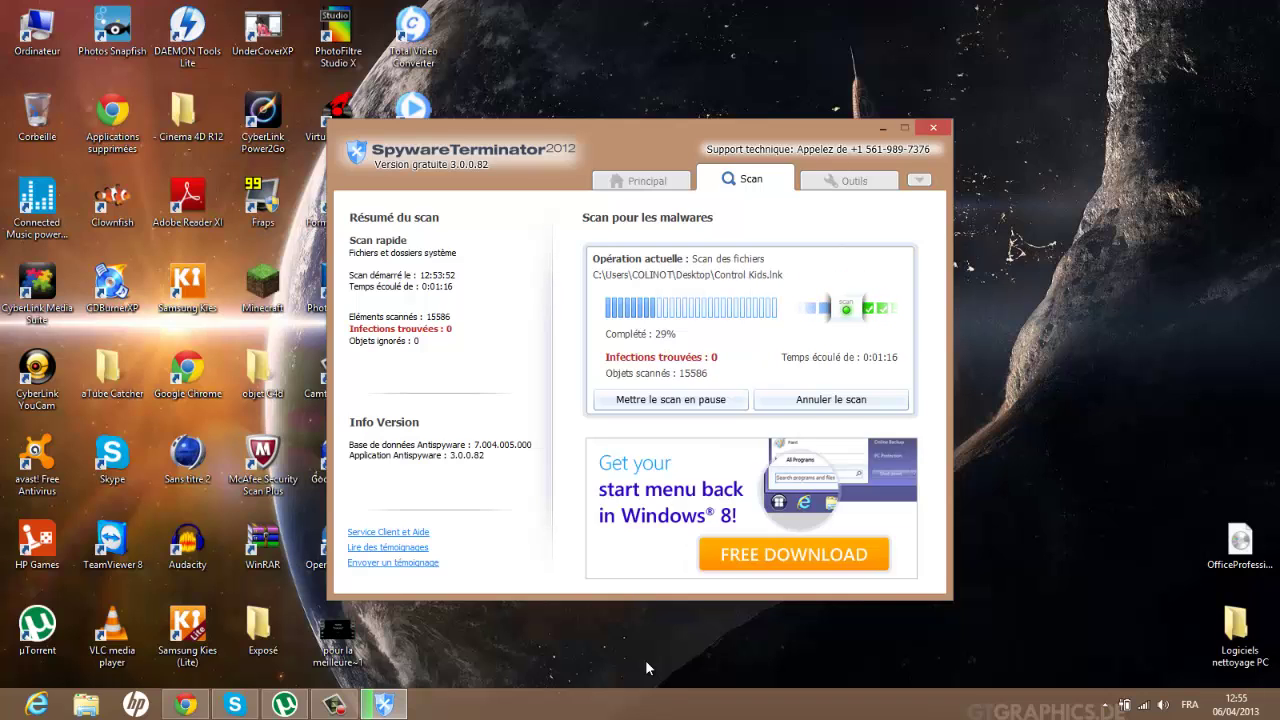
pyautogui.click(335, 705)
pyautogui.click(1224, 632)
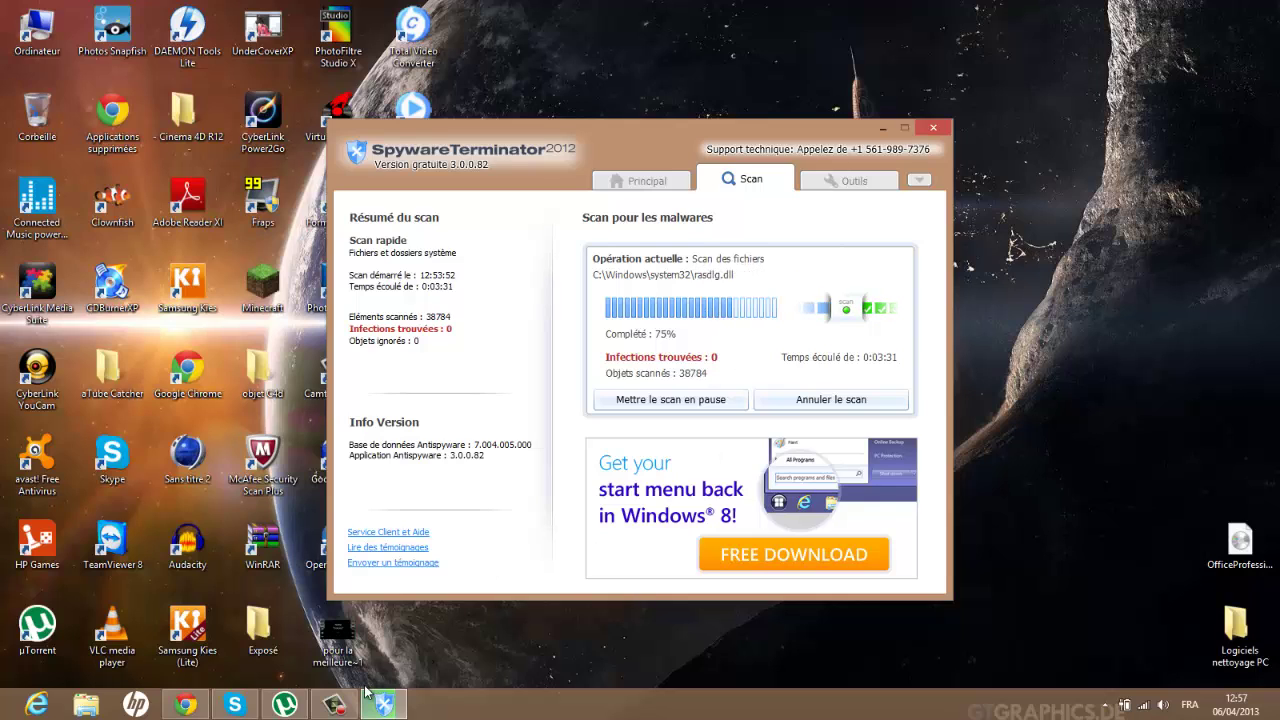
pyautogui.click(336, 704)
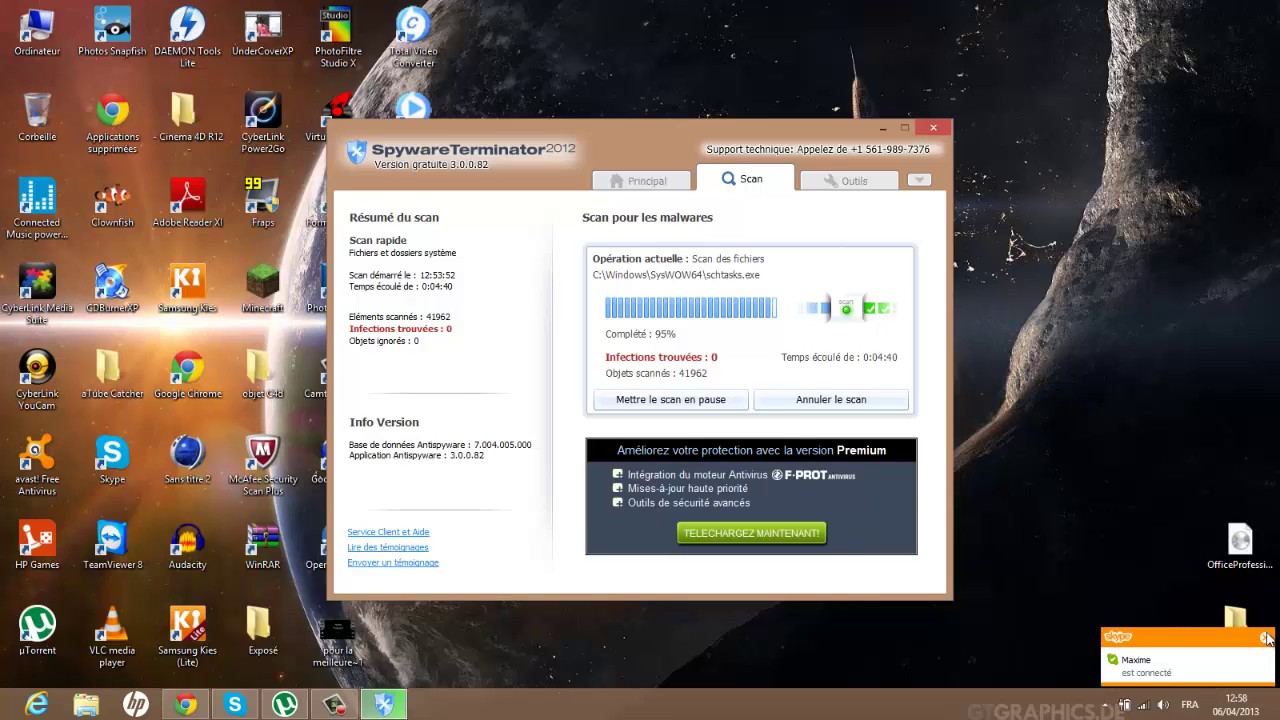
pyautogui.click(1237, 625)
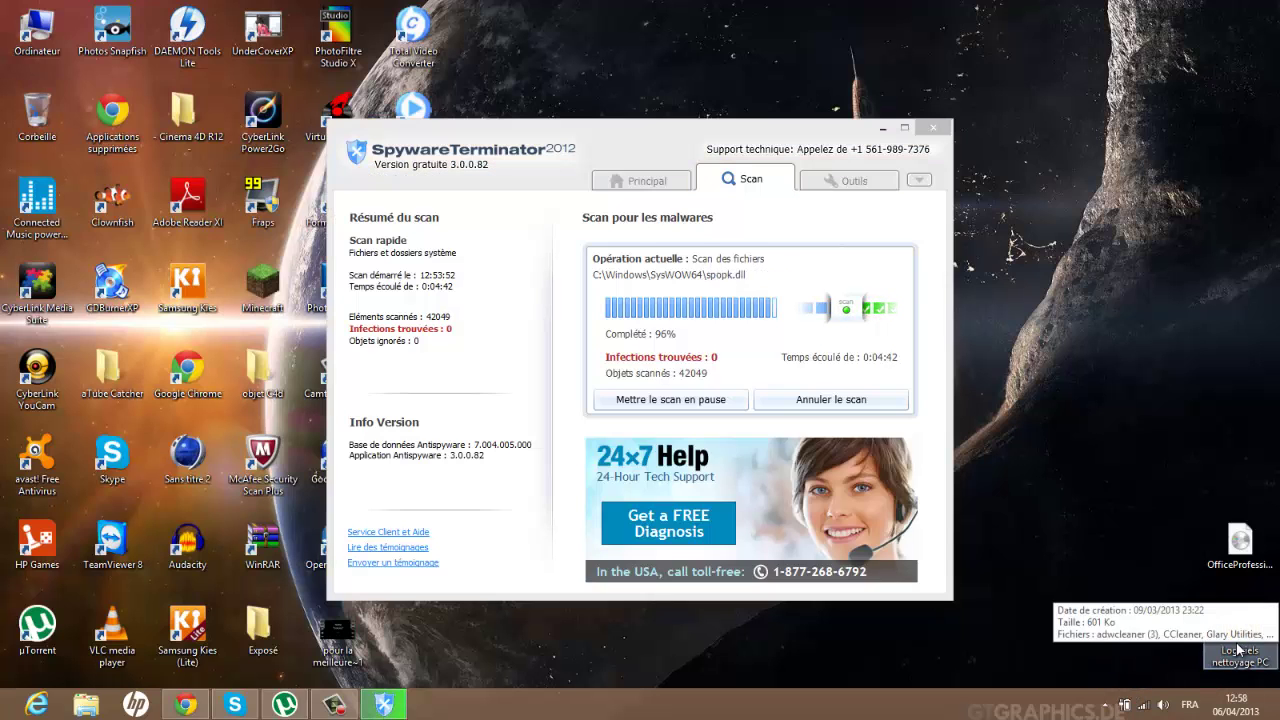
pyautogui.doubleClick(1237, 625)
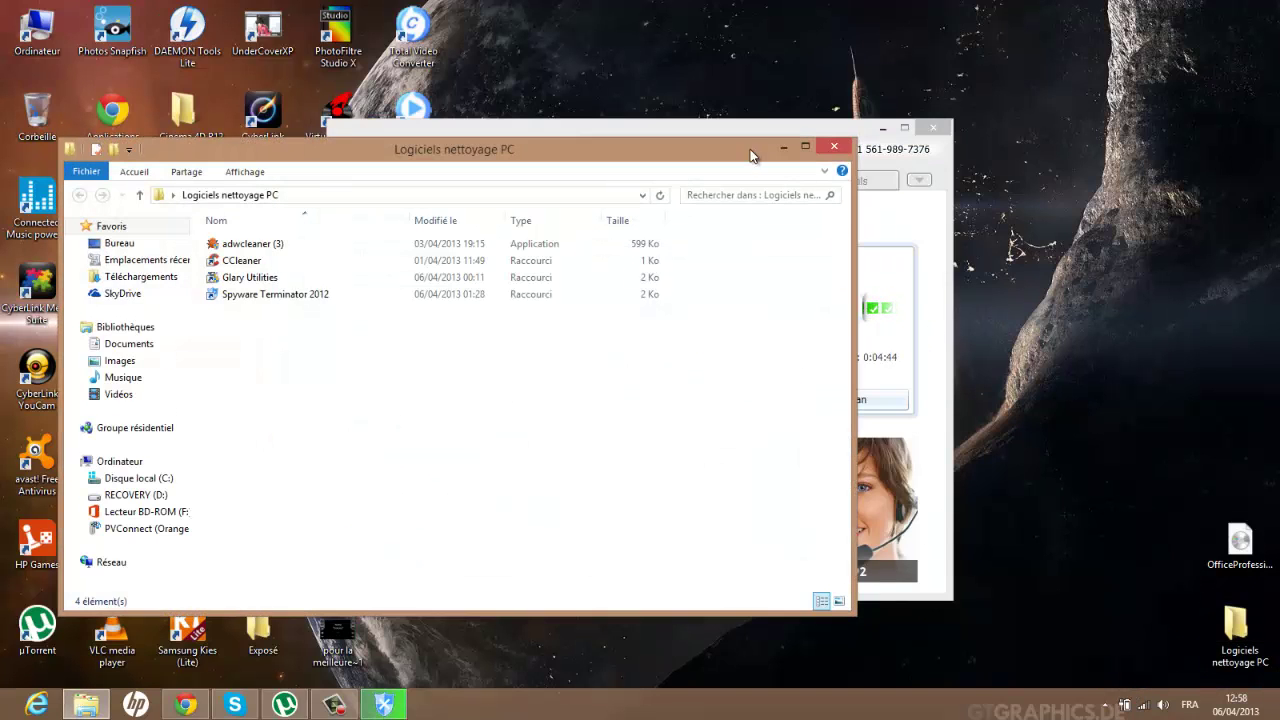
pyautogui.click(834, 147)
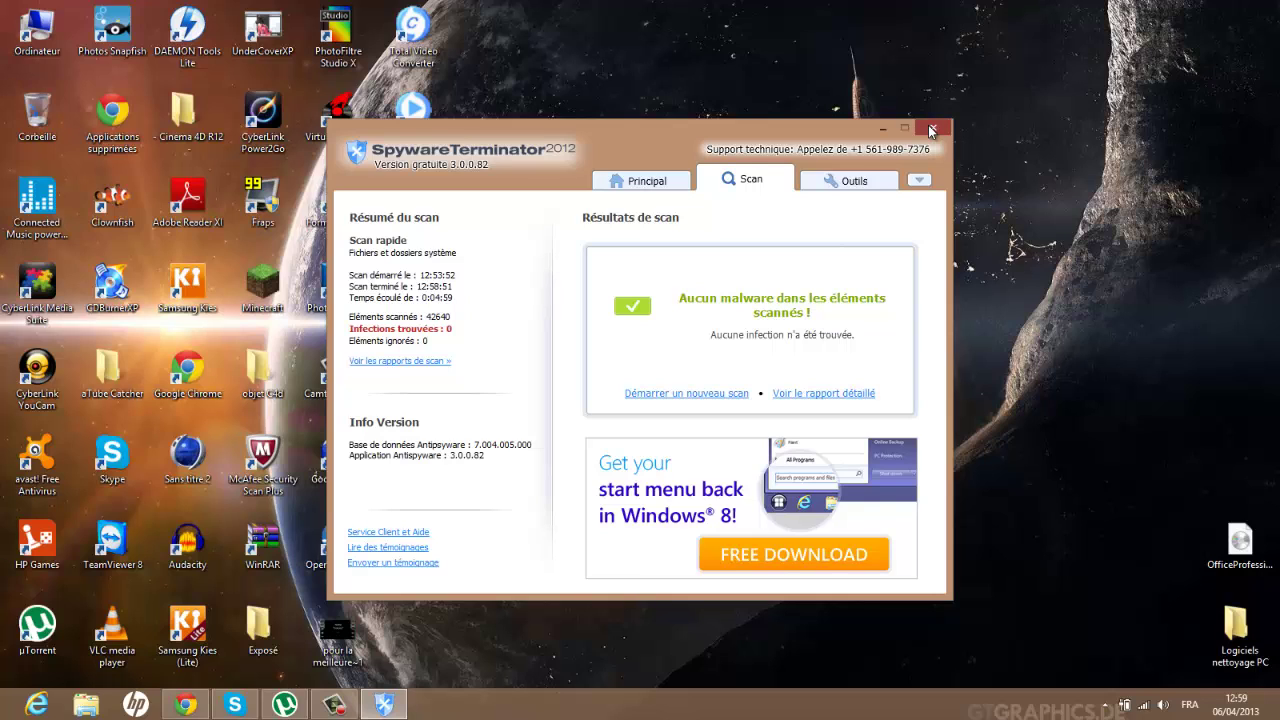
# Close Spyware Terminator 2012 and dismiss its Premium upgrade offer.
pyautogui.click(929, 127)
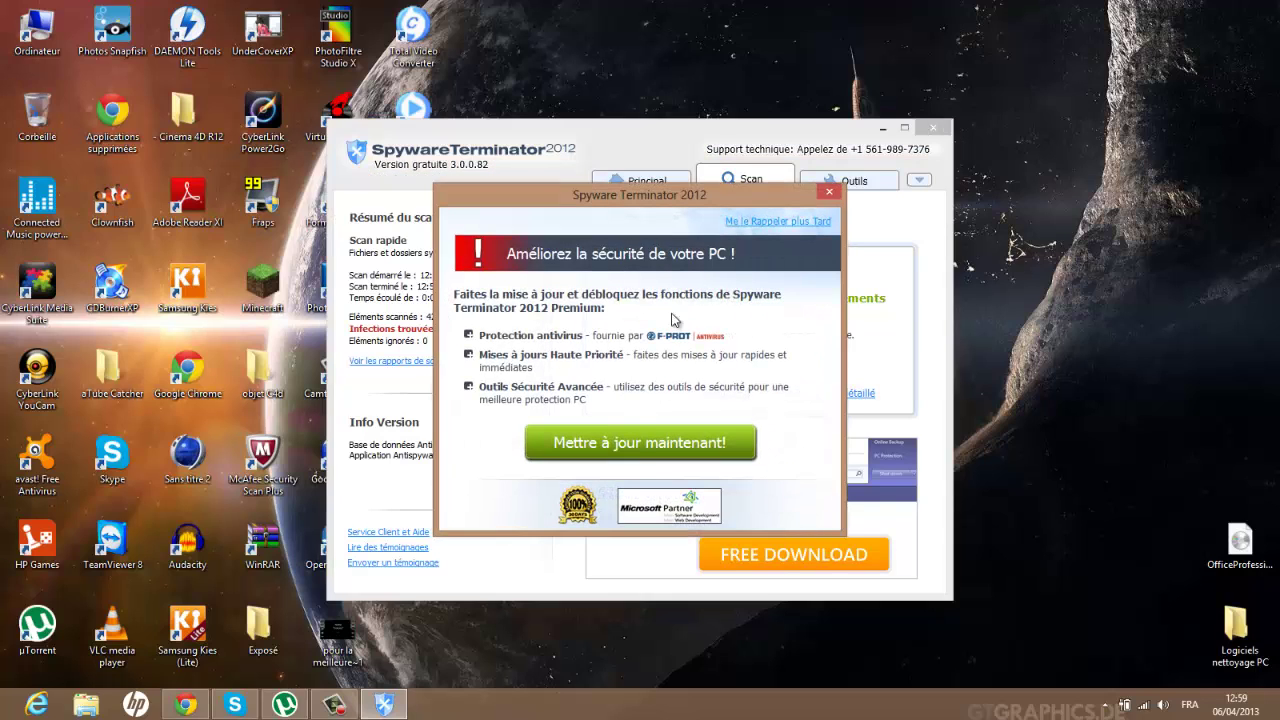
pyautogui.click(829, 191)
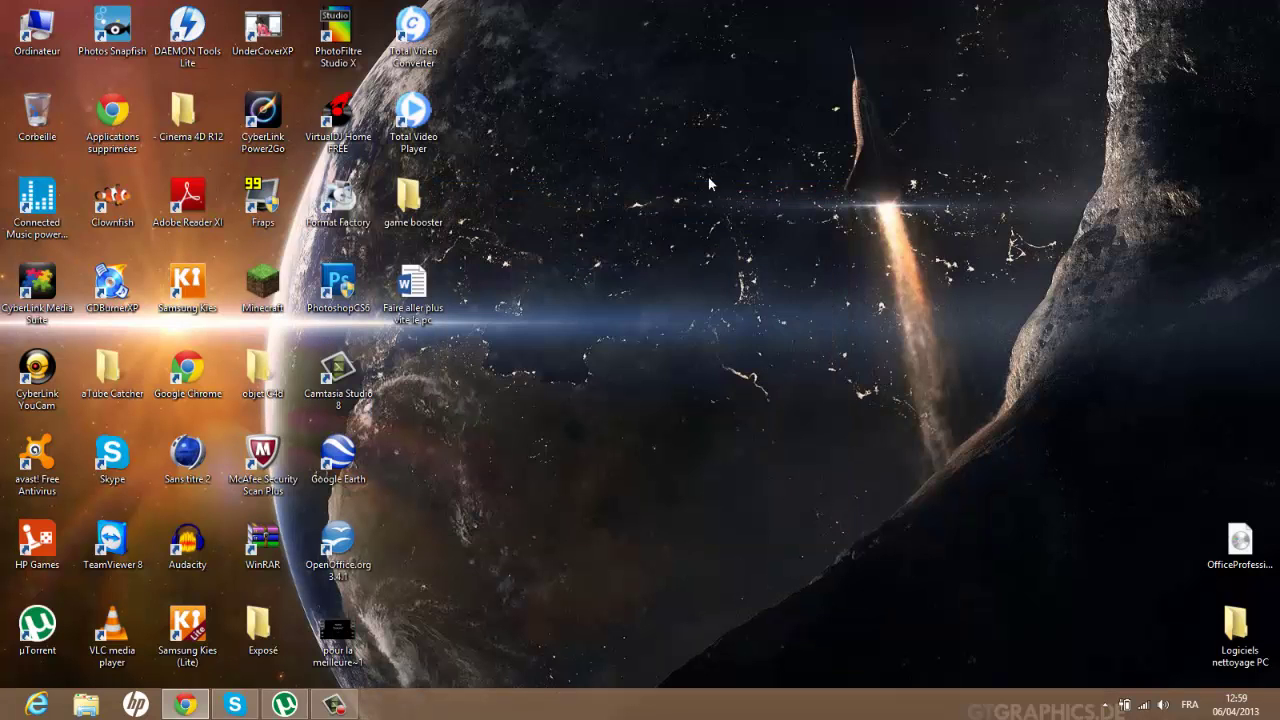
pyautogui.moveTo(663, 173); pyautogui.dragTo(914, 421)
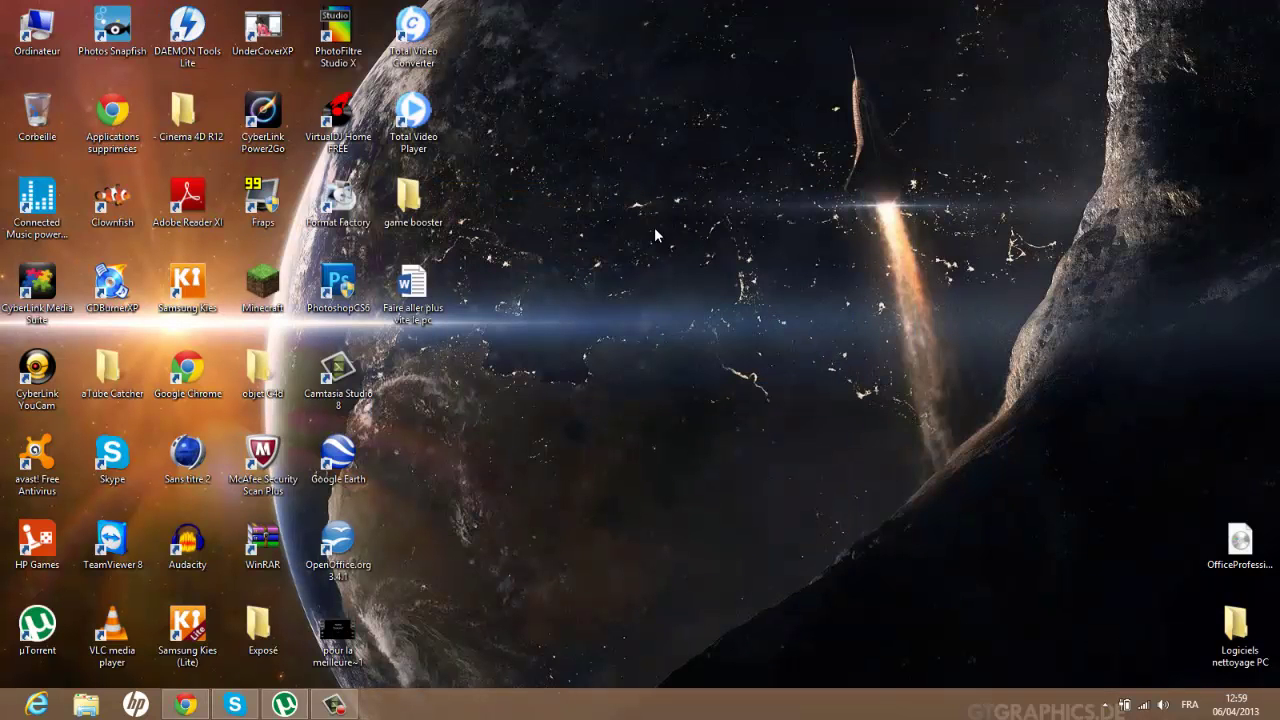
# Open the "Logiciels nettoyage PC" folder to review the cleaning programs, and close it again.
pyautogui.doubleClick(1236, 628)
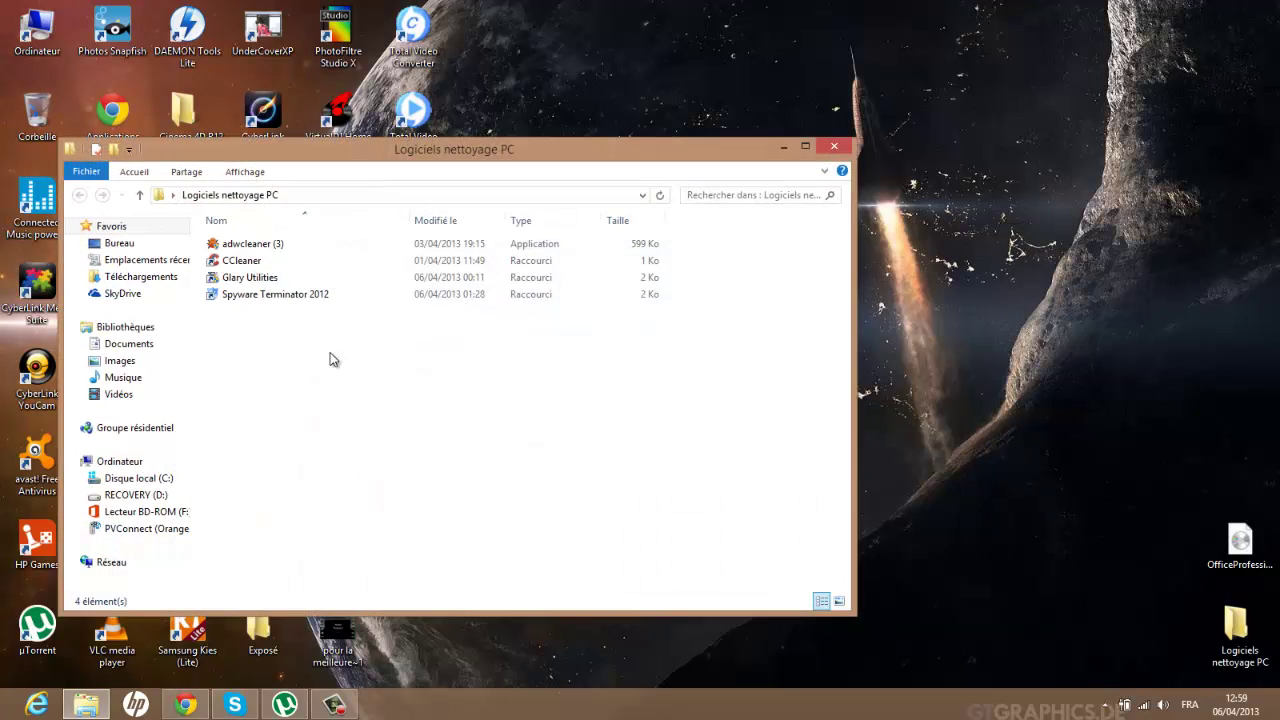
pyautogui.moveTo(284, 364); pyautogui.dragTo(376, 448)
pyautogui.click(820, 147)
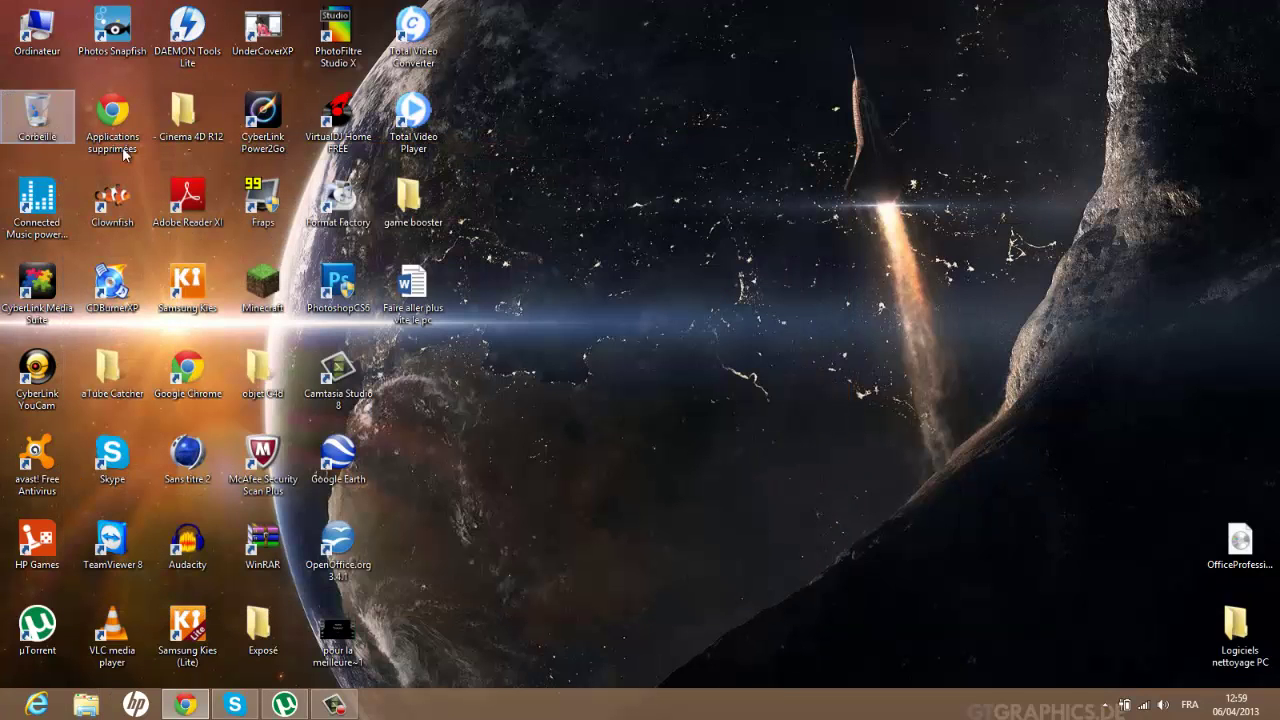
# Open the Ordinateur window, view the properties of Disque local (C:) and start Disk Cleanup for that drive.
pyautogui.doubleClick(26, 36)
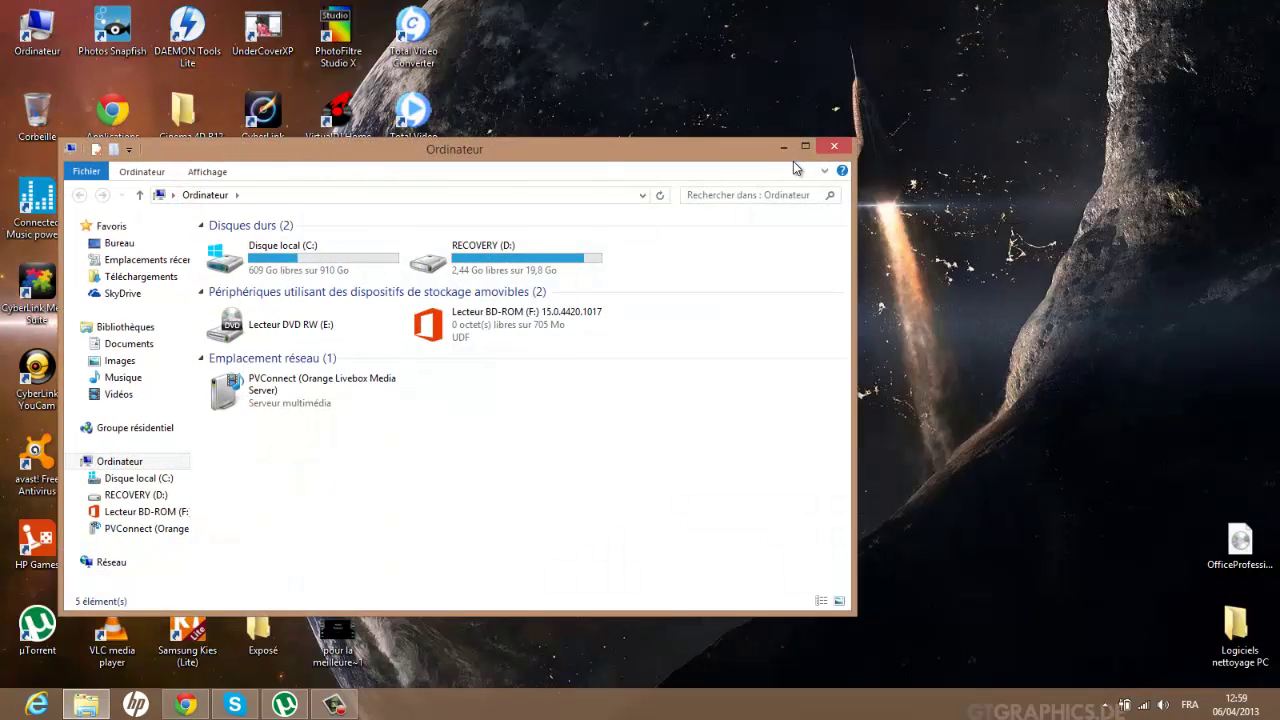
pyautogui.click(804, 148)
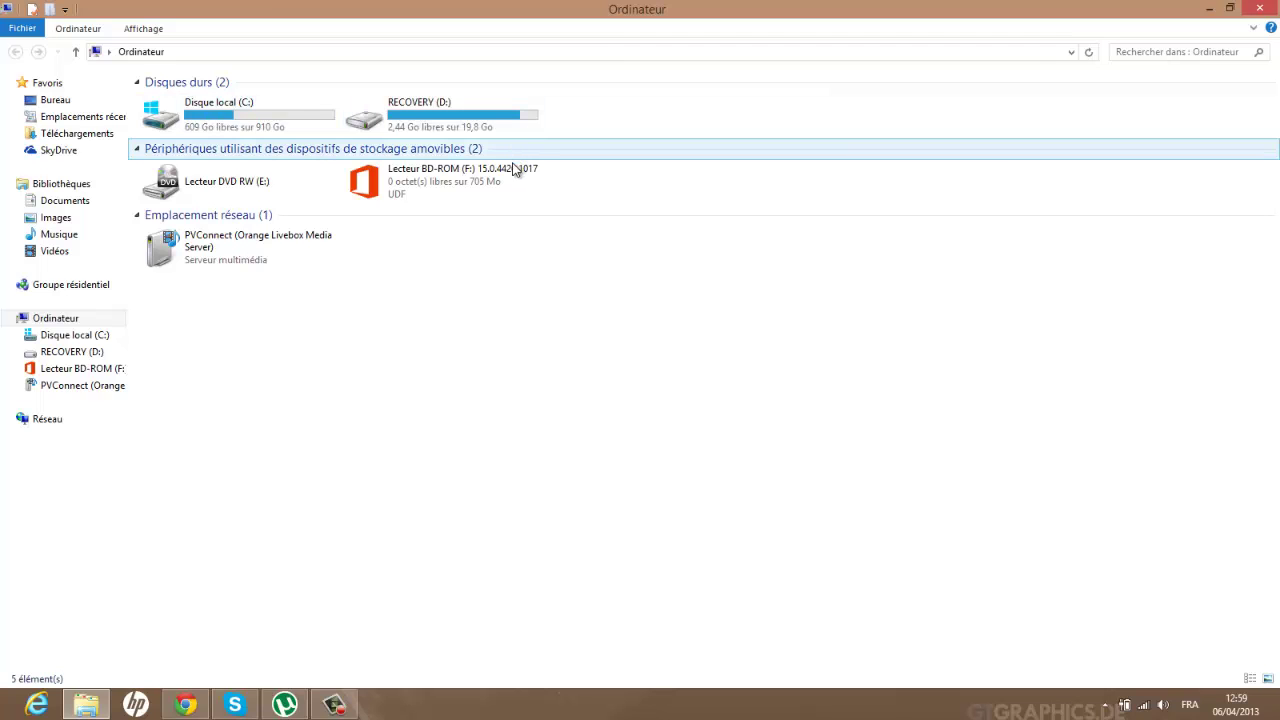
pyautogui.click(197, 127)
pyautogui.rightClick(196, 123)
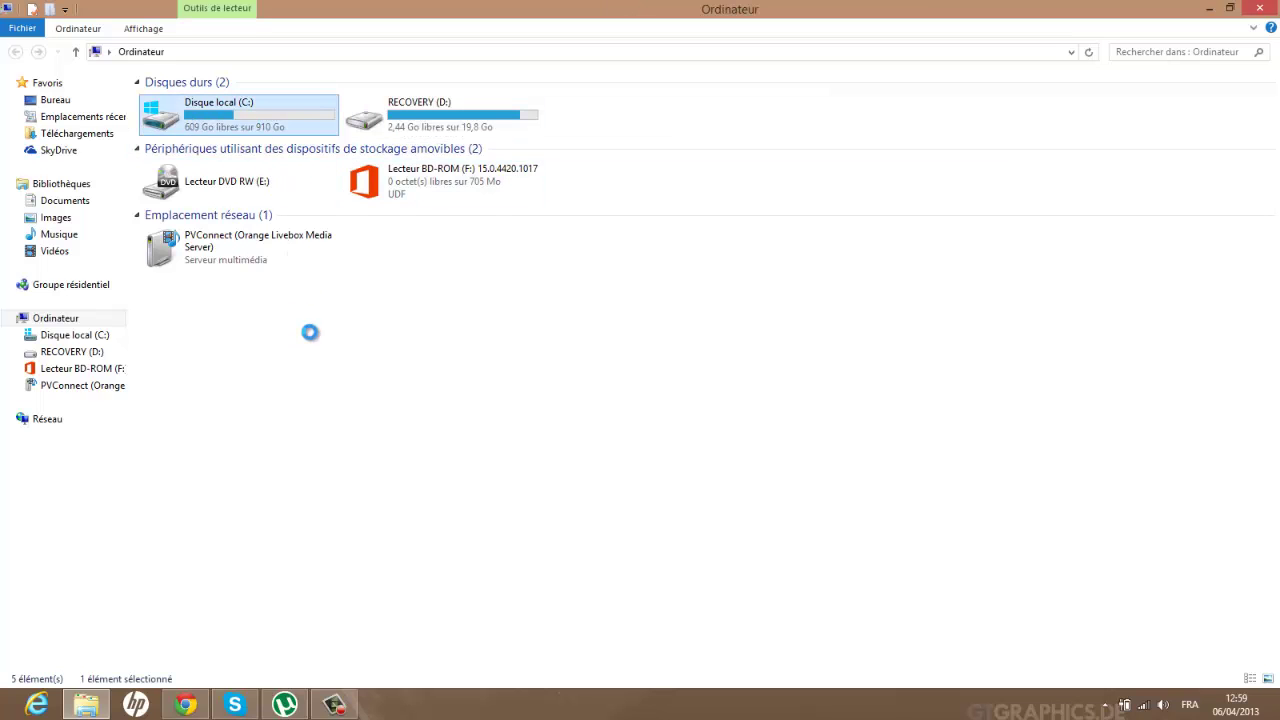
pyautogui.click(302, 418)
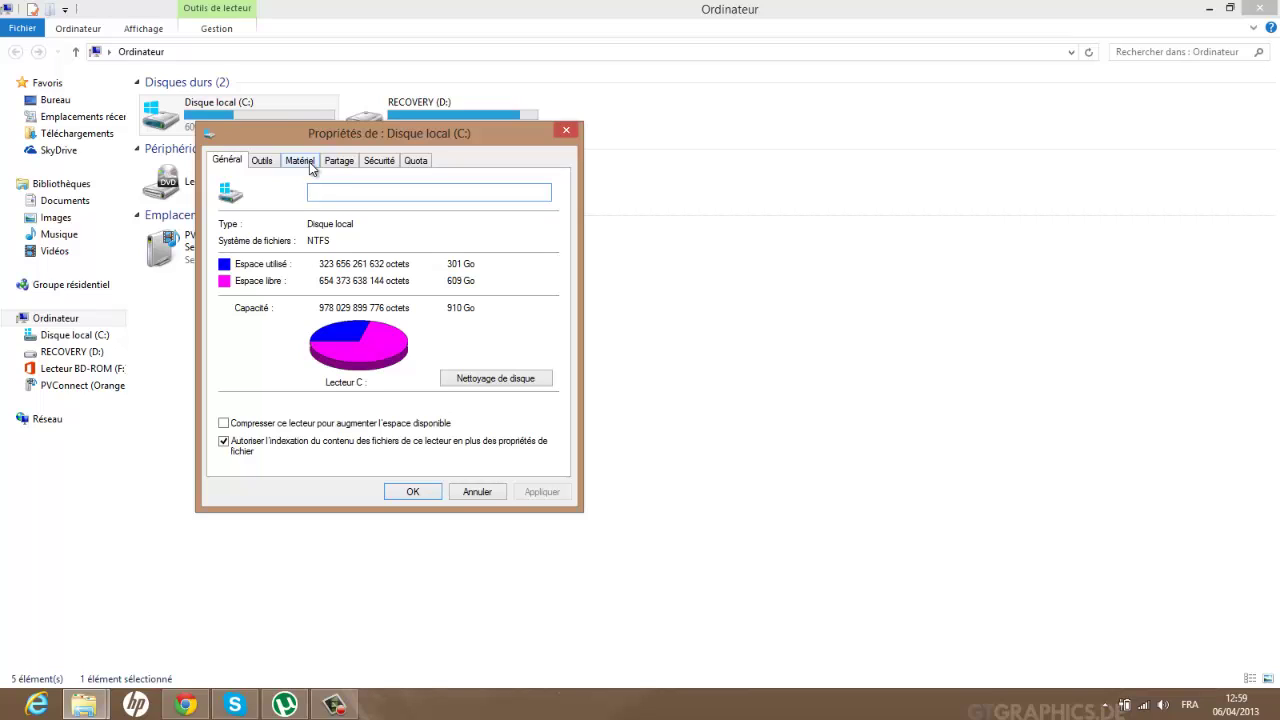
pyautogui.click(477, 386)
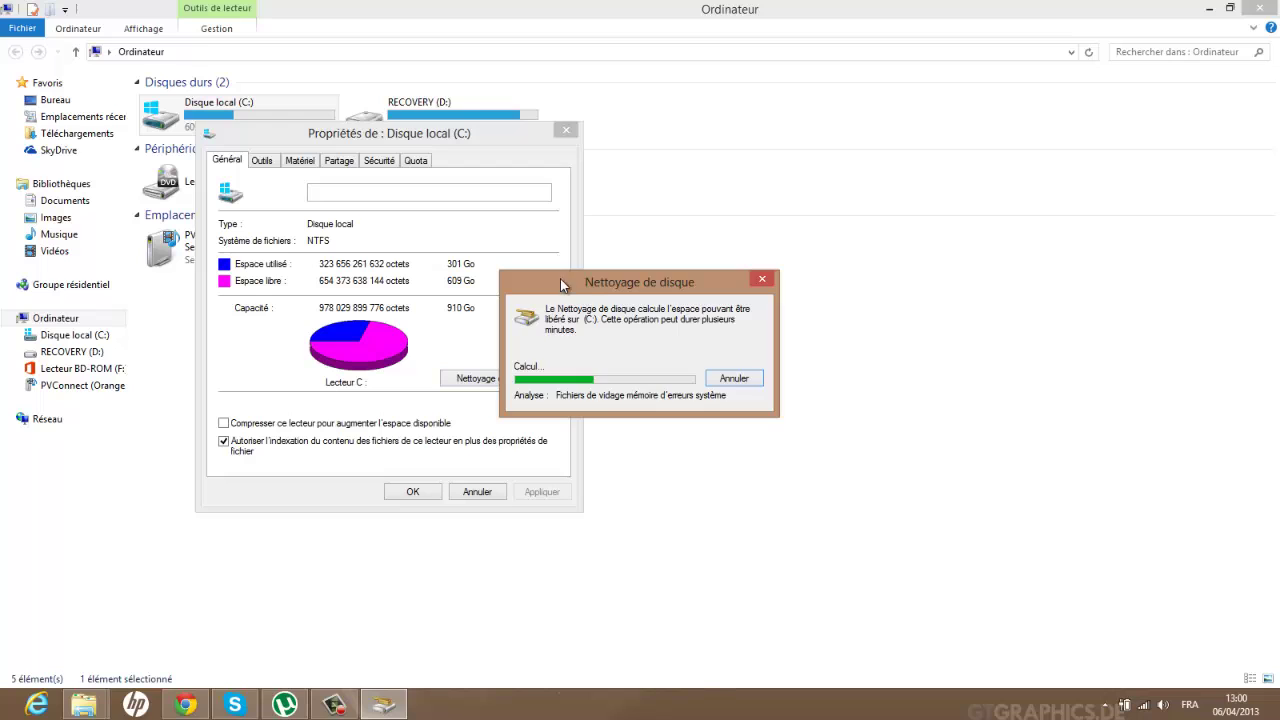
pyautogui.moveTo(565, 283); pyautogui.dragTo(380, 203)
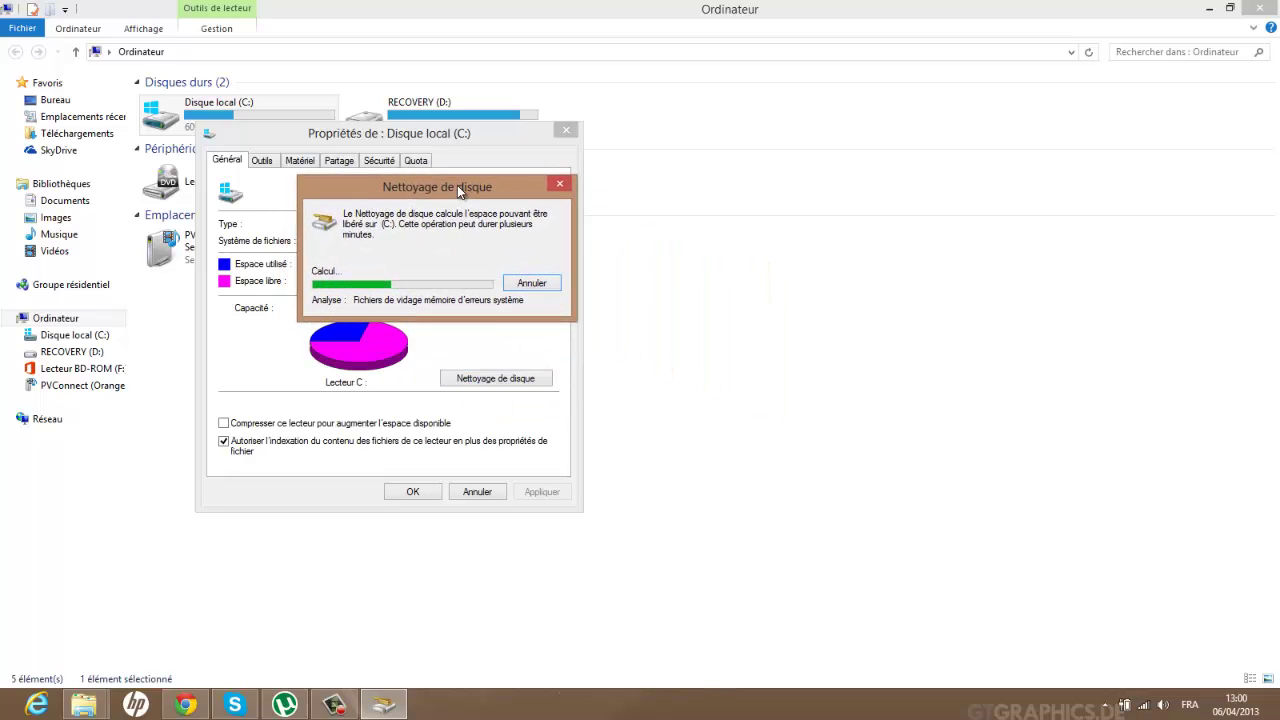
pyautogui.moveTo(457, 185)
pyautogui.mouseDown()
pyautogui.moveTo(447, 169)
pyautogui.moveTo(452, 183)
pyautogui.mouseUp()
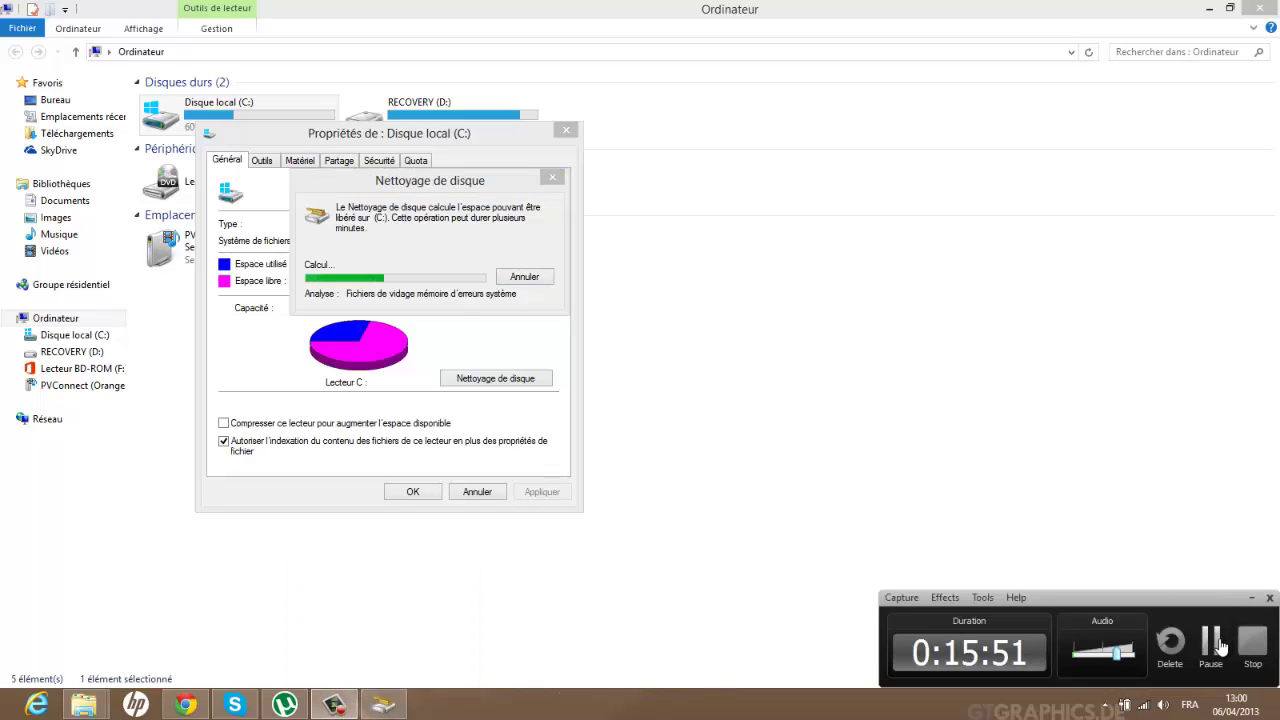
pyautogui.click(1212, 642)
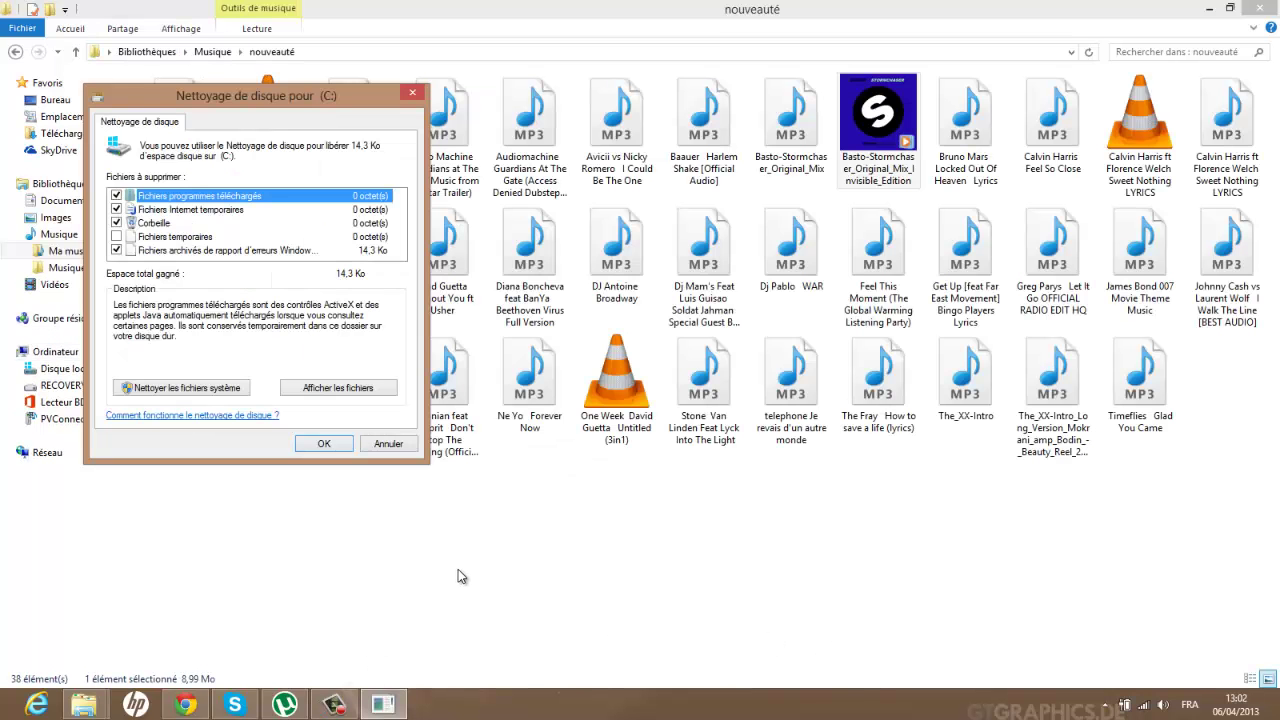
# Clear the open Explorer windows off the desktop and place the Disk Cleanup window beside the C: drive properties.
pyautogui.click(1260, 8)
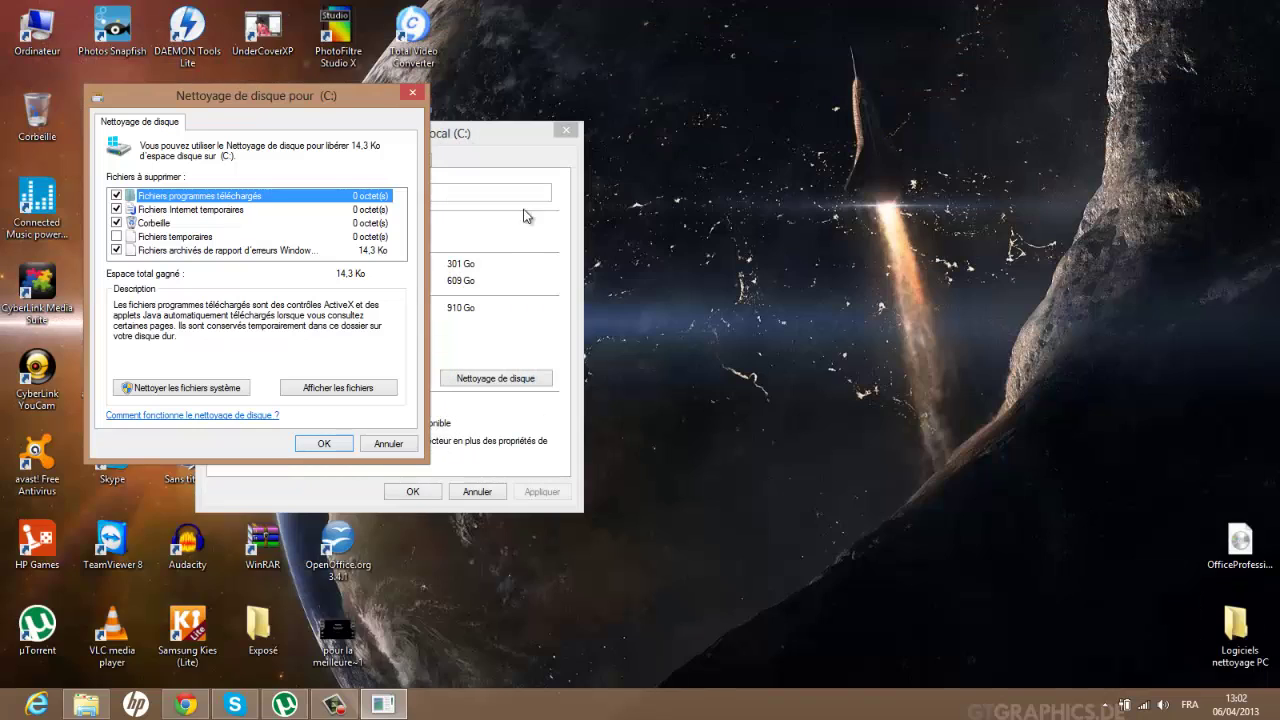
pyautogui.doubleClick(45, 50)
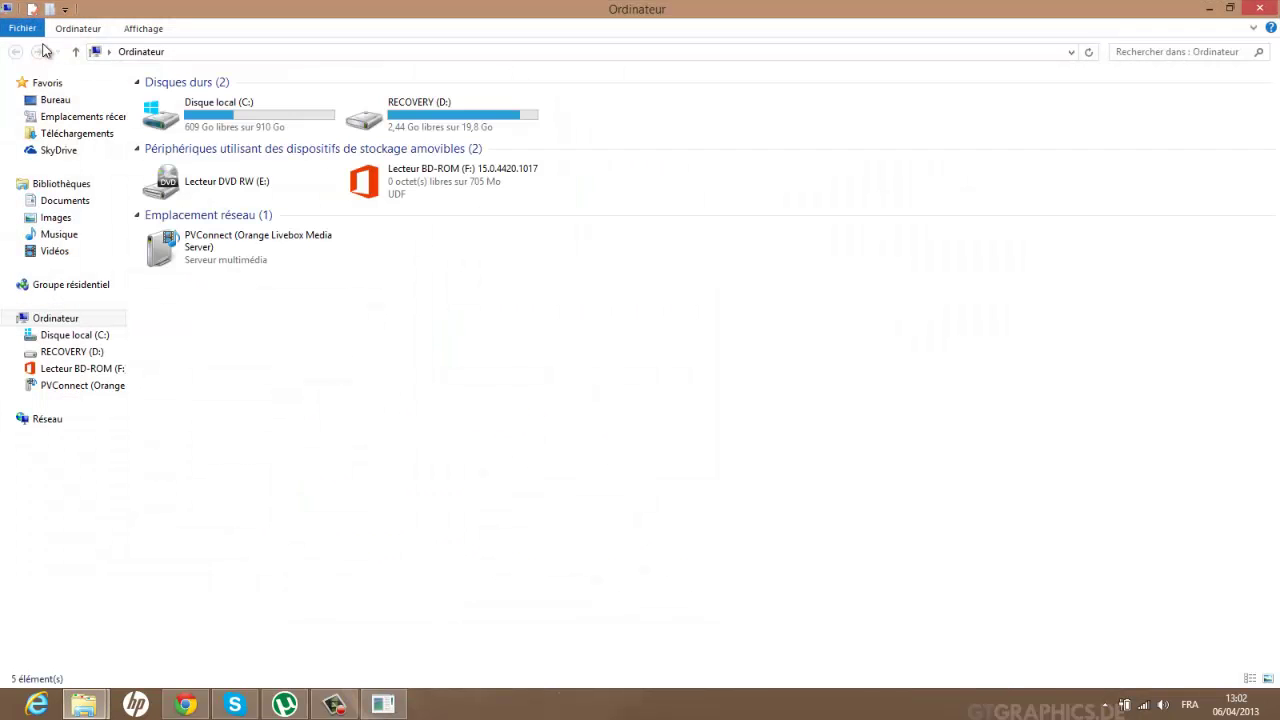
pyautogui.click(1220, 12)
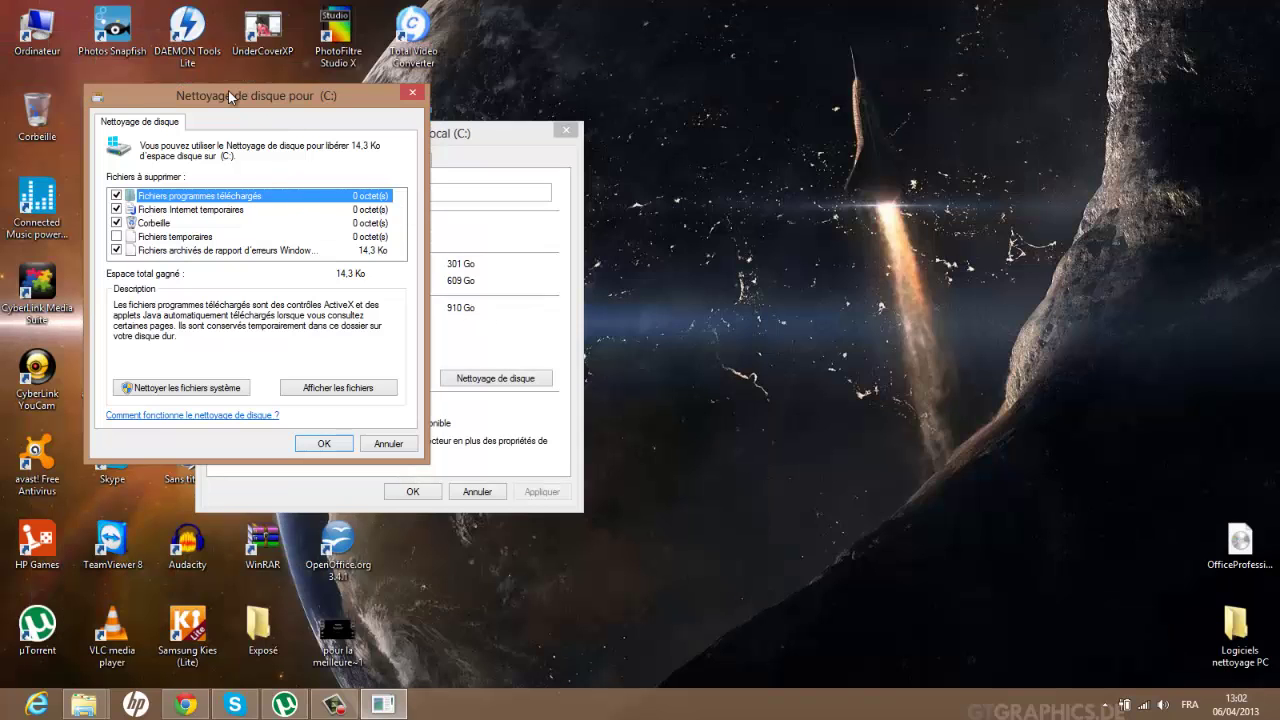
pyautogui.moveTo(228, 90); pyautogui.dragTo(815, 142)
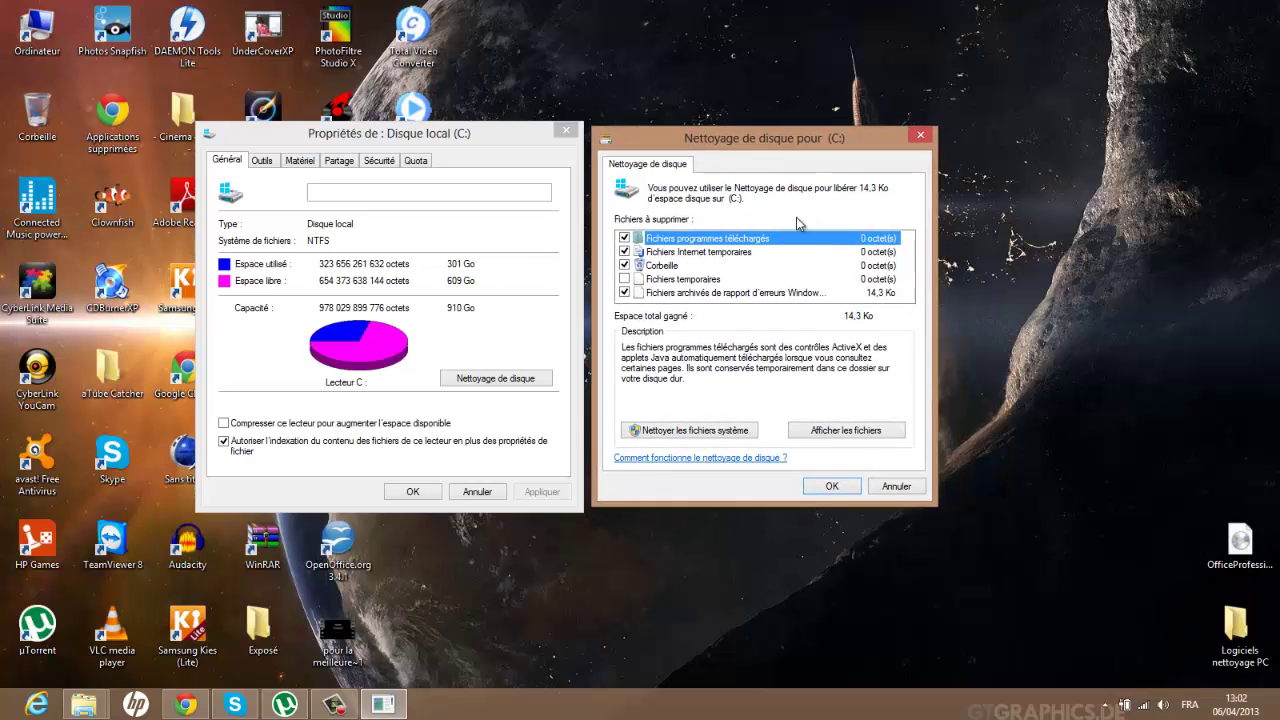
# Extend Disk Cleanup on C: to the system files and arrange its window over the drive properties.
pyautogui.click(665, 430)
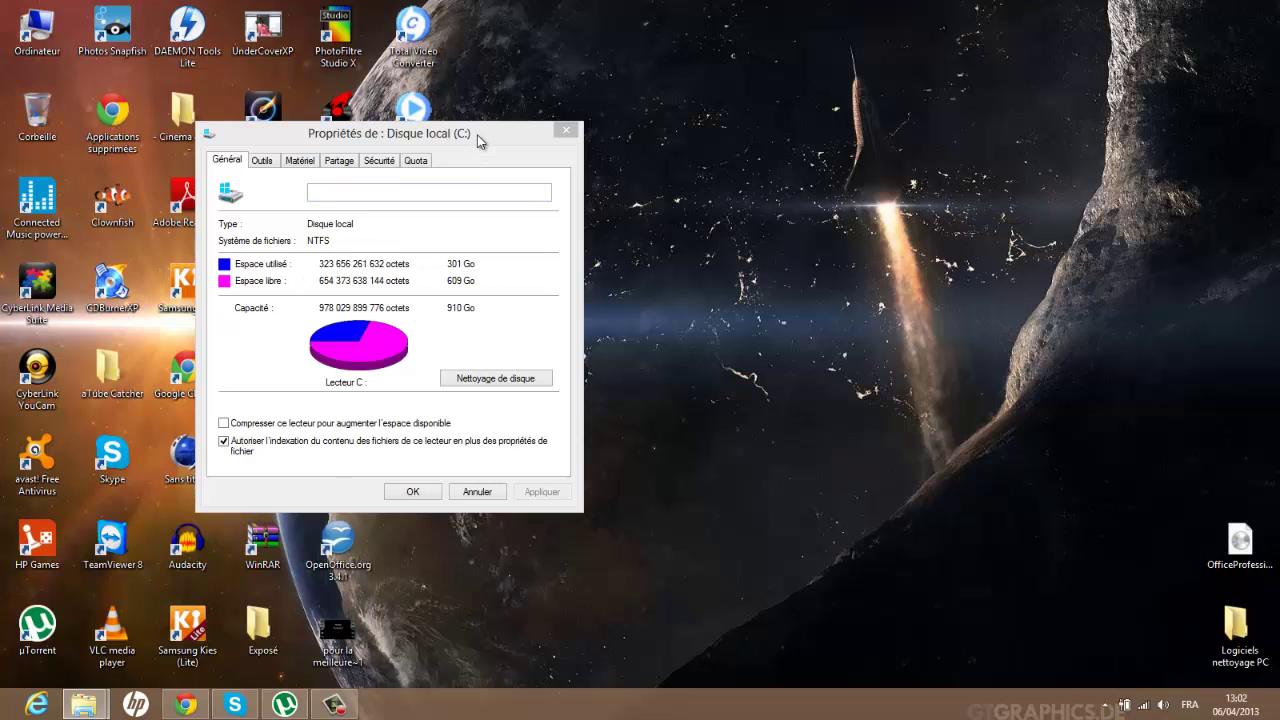
pyautogui.moveTo(477, 135); pyautogui.dragTo(644, 162)
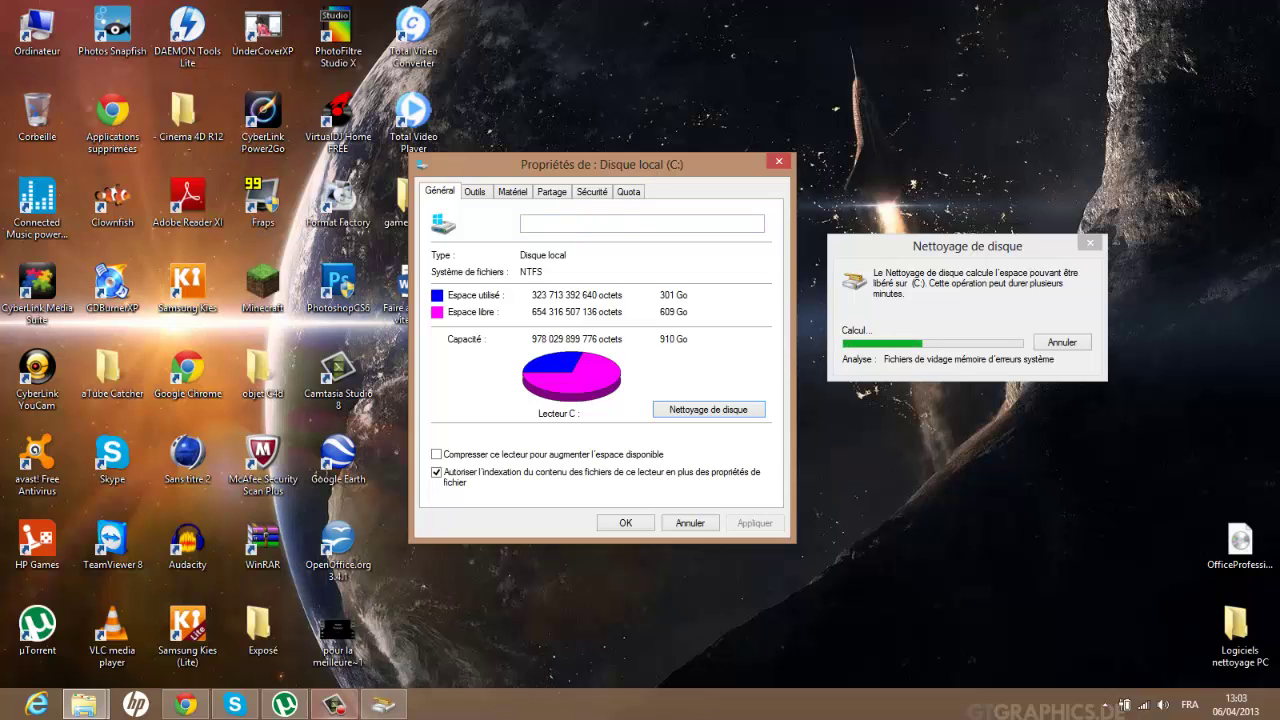
pyautogui.click(335, 705)
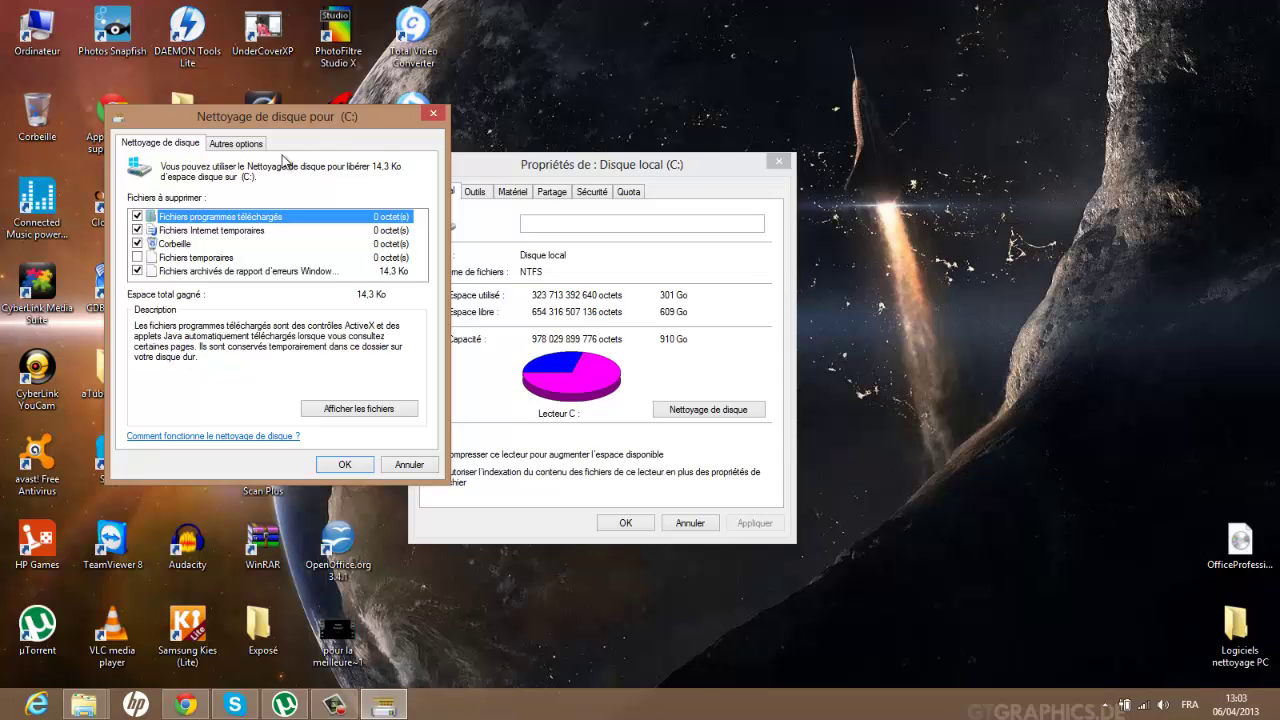
pyautogui.moveTo(349, 126); pyautogui.dragTo(671, 180)
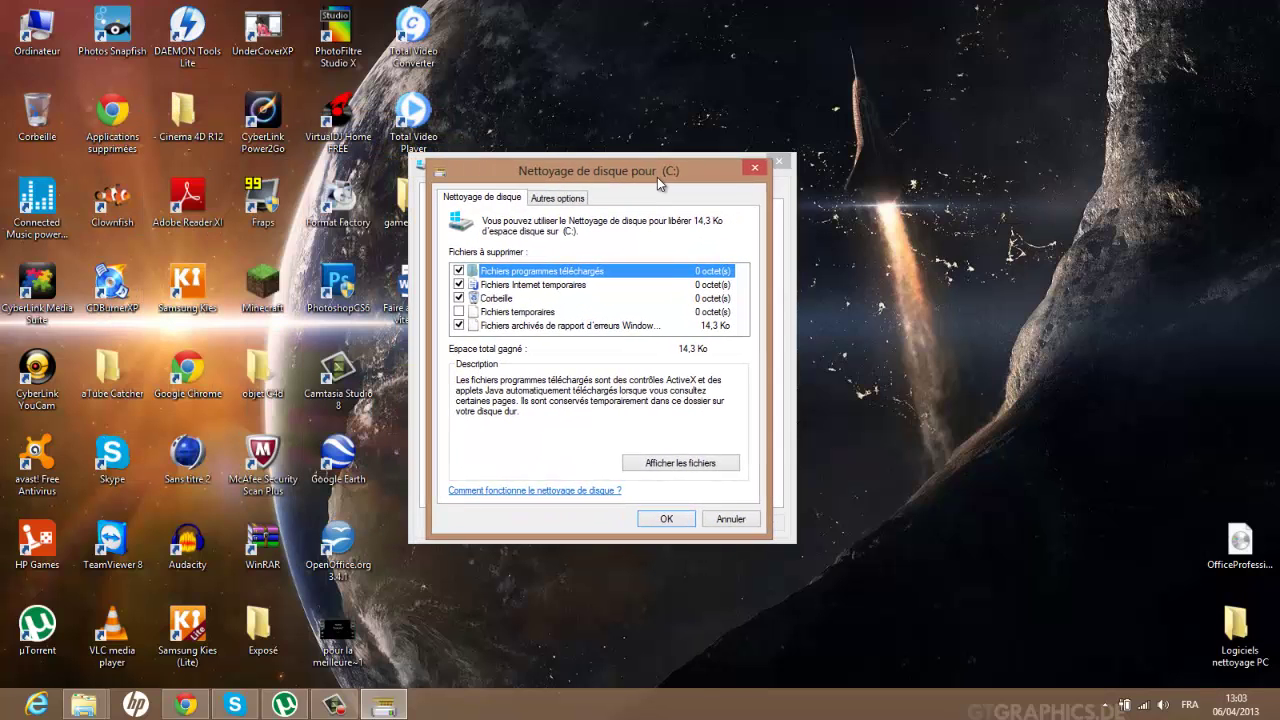
# Delete all restore points except the most recent one, and close Disk Cleanup and the C: drive properties.
pyautogui.click(555, 198)
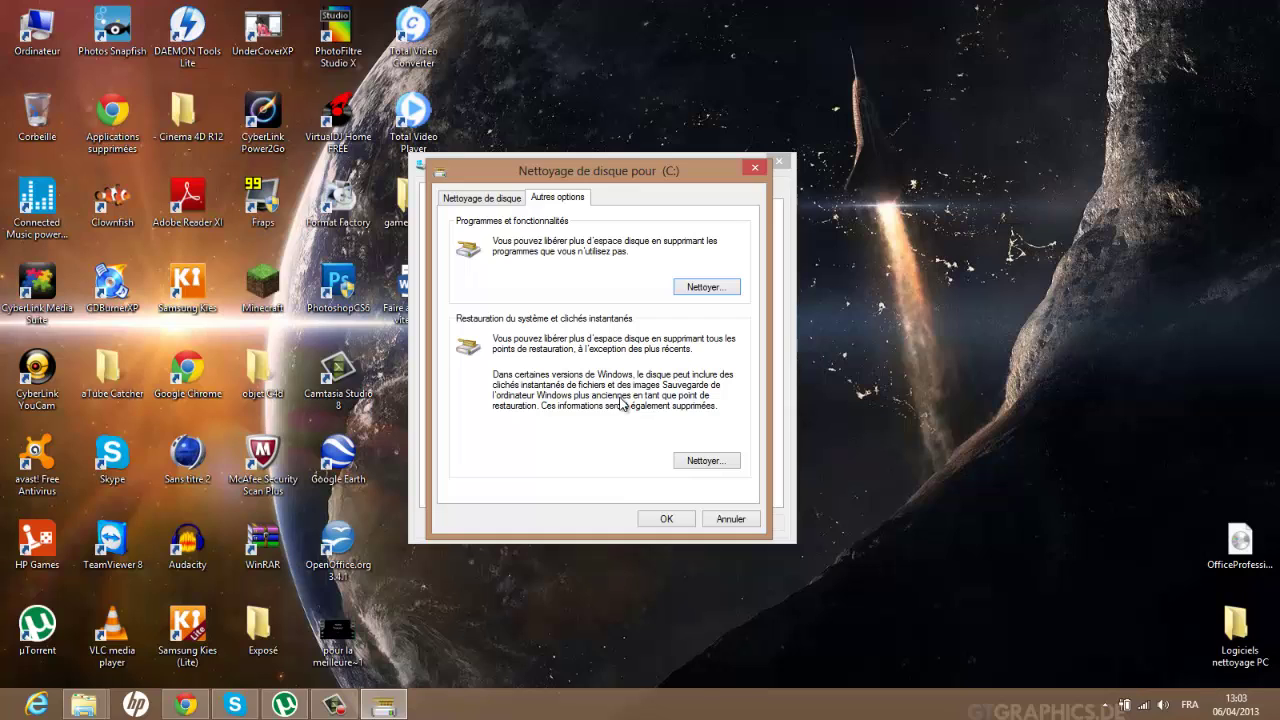
pyautogui.click(678, 462)
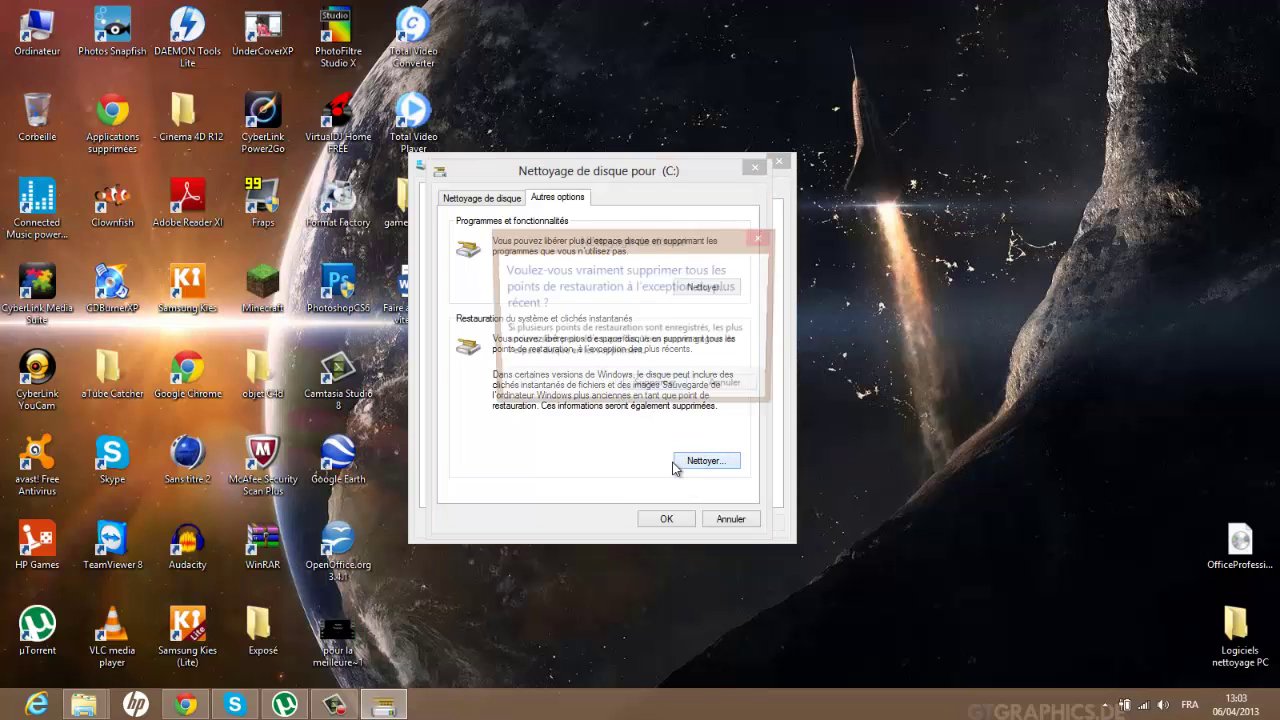
pyautogui.click(655, 388)
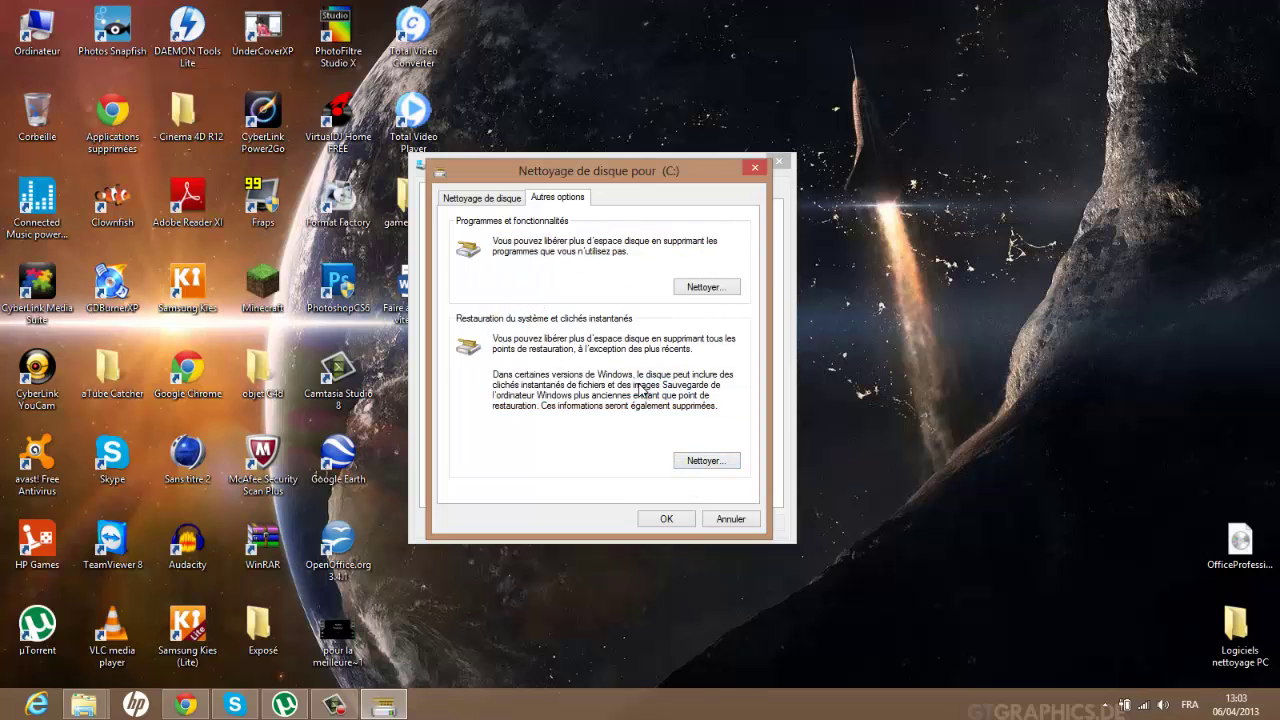
pyautogui.click(755, 171)
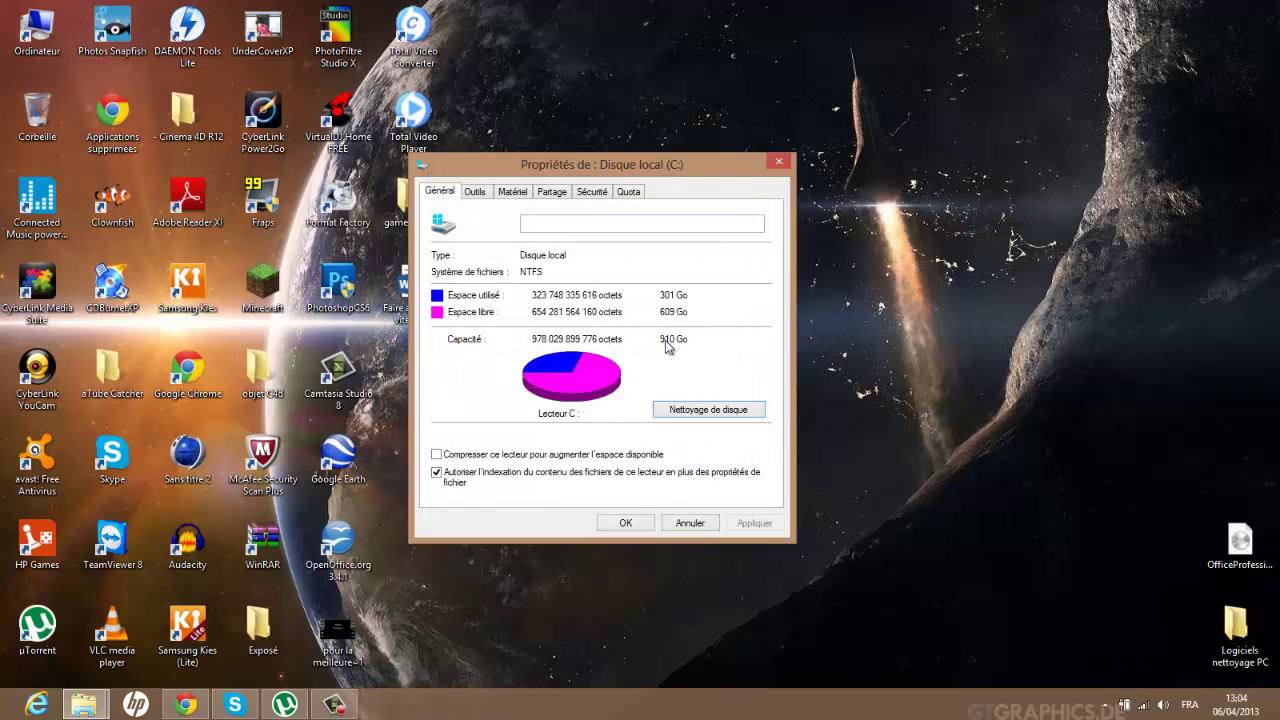
pyautogui.click(779, 161)
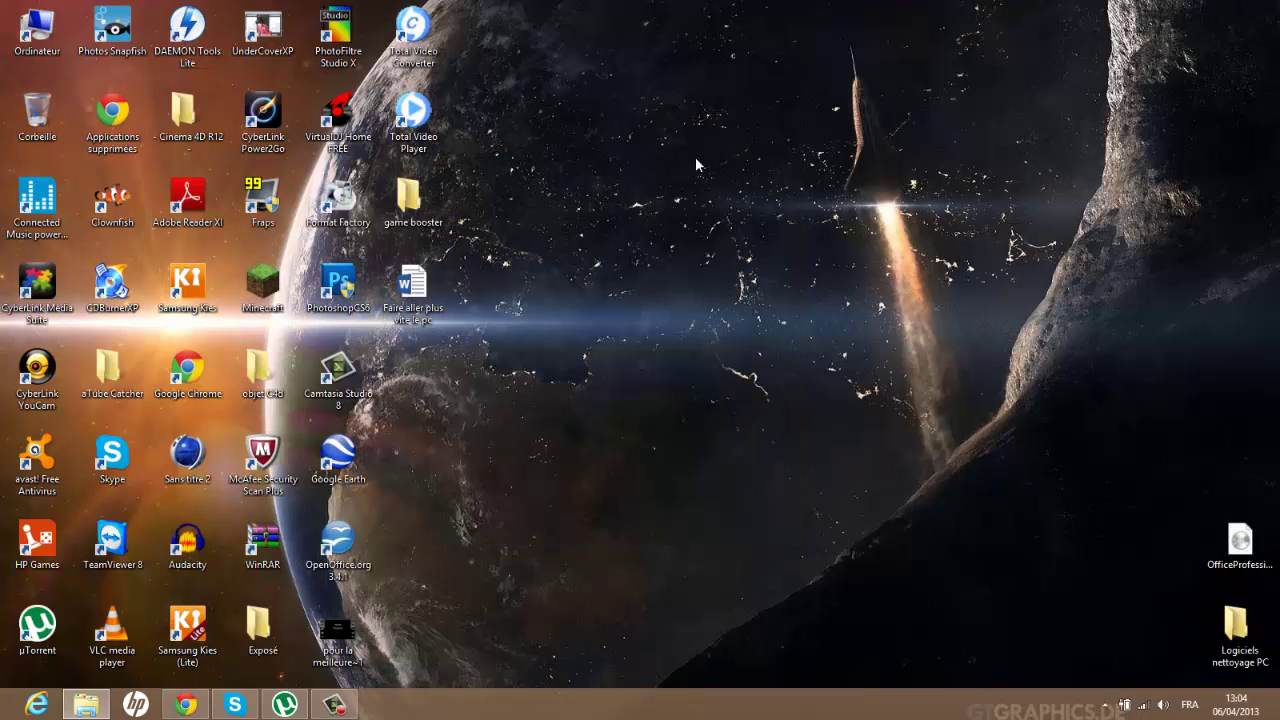
pyautogui.moveTo(592, 126); pyautogui.dragTo(977, 475)
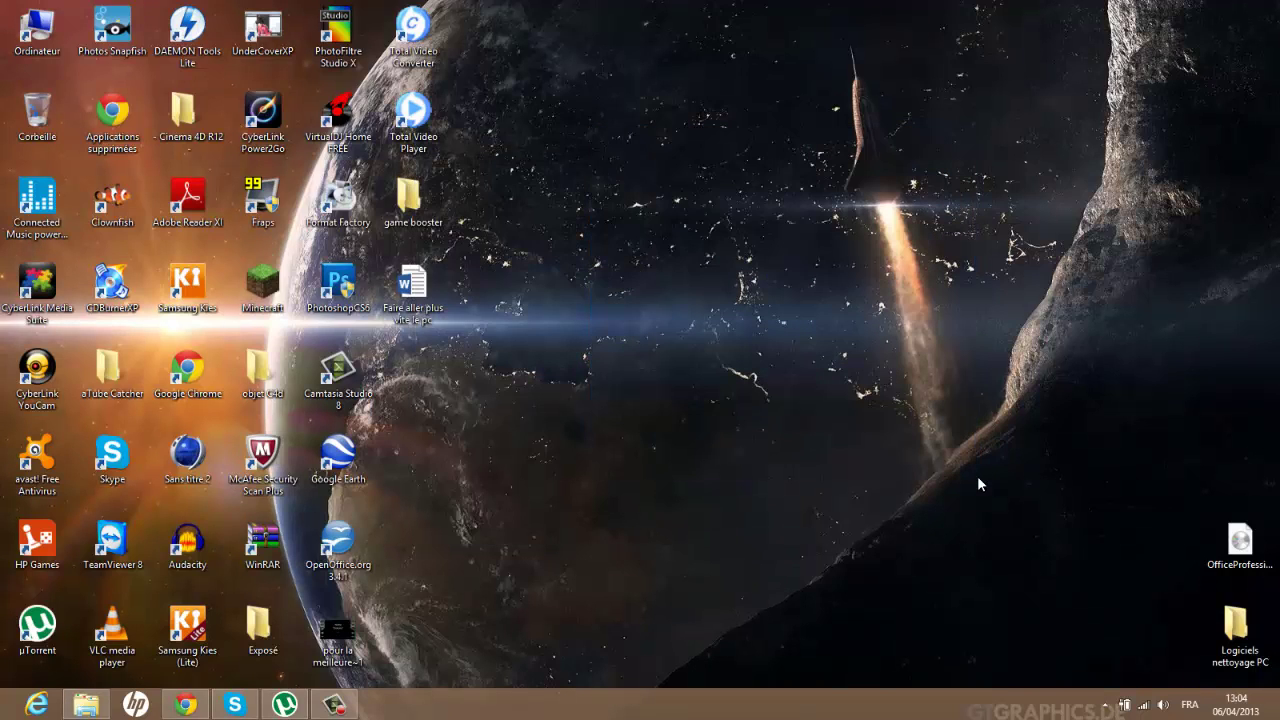
pyautogui.moveTo(1120, 614); pyautogui.dragTo(527, 145)
# Search the applications for "executer" and open the Exécuter dialog.
pyautogui.moveTo(2, 717)
pyautogui.moveTo(1272, 270)
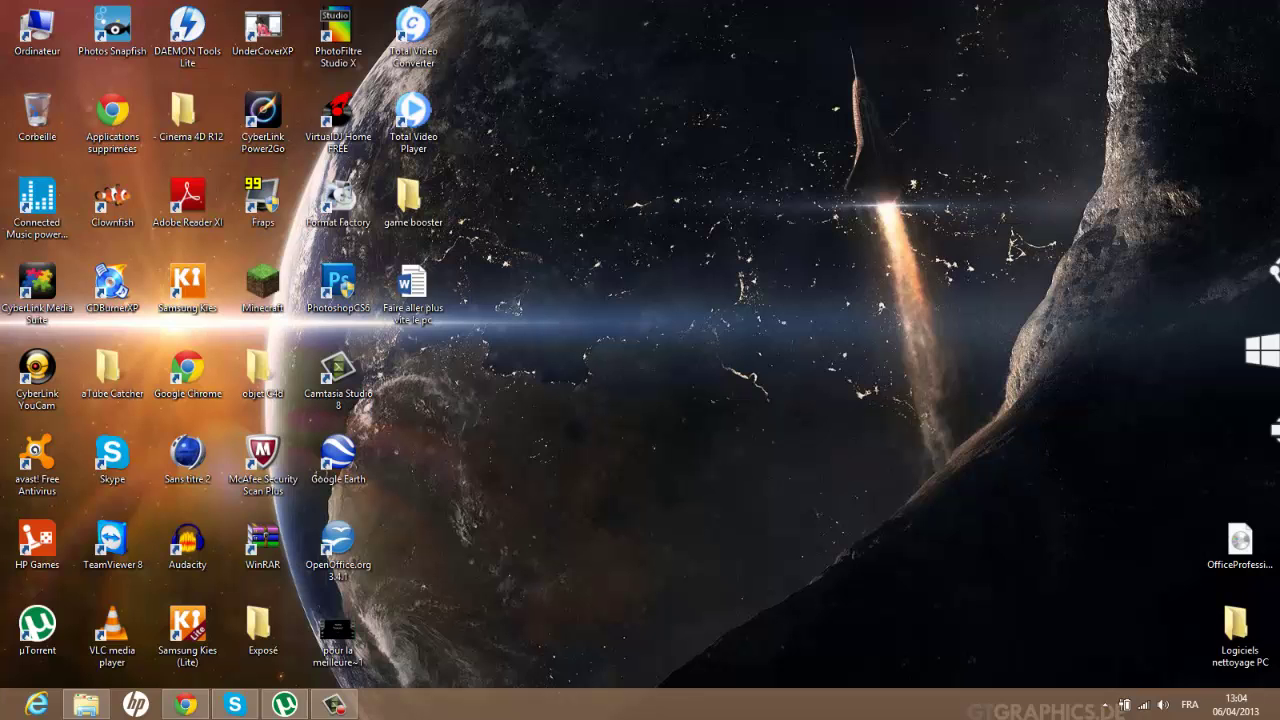
pyautogui.click(1261, 204)
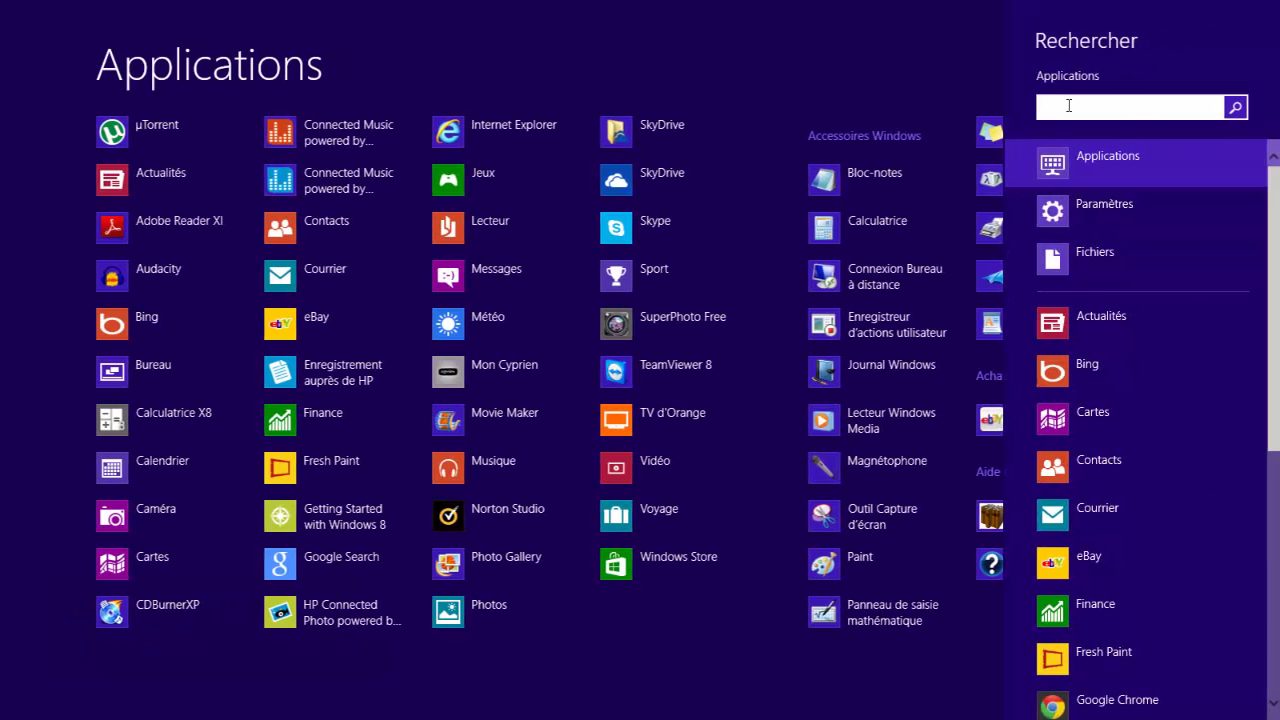
pyautogui.write('executer')
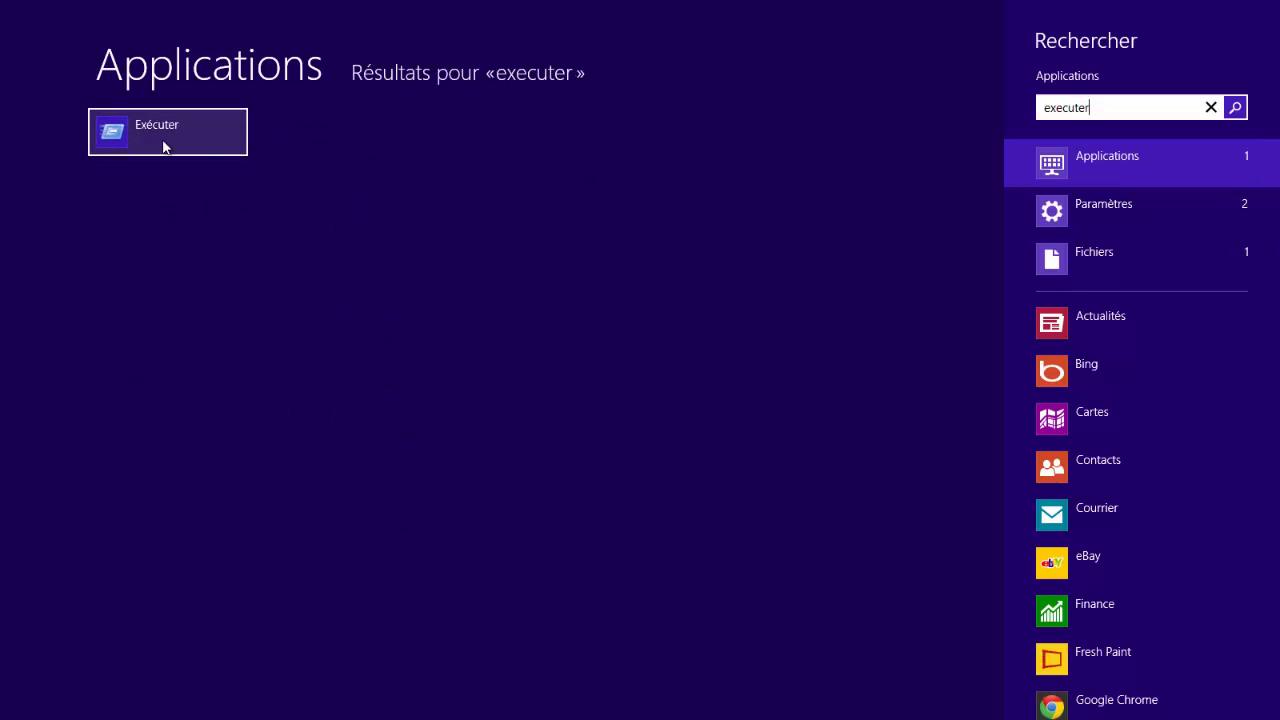
pyautogui.click(163, 143)
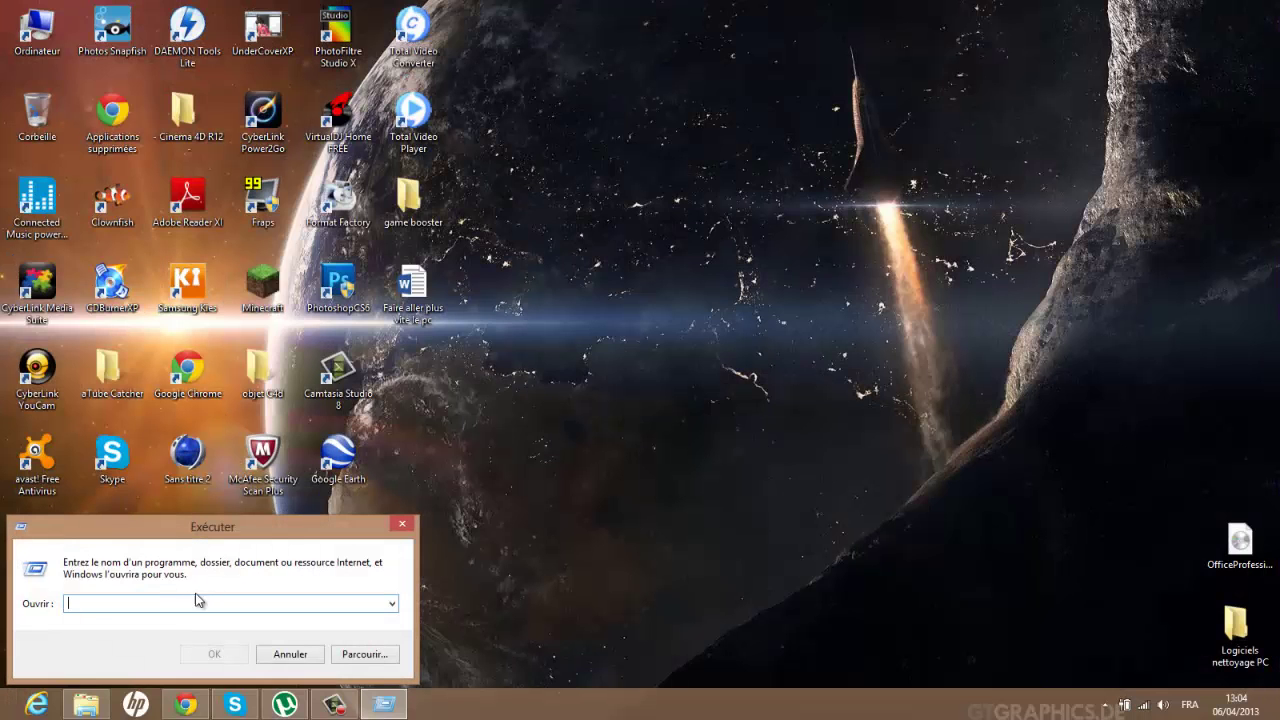
pyautogui.click(394, 605)
pyautogui.click(396, 606)
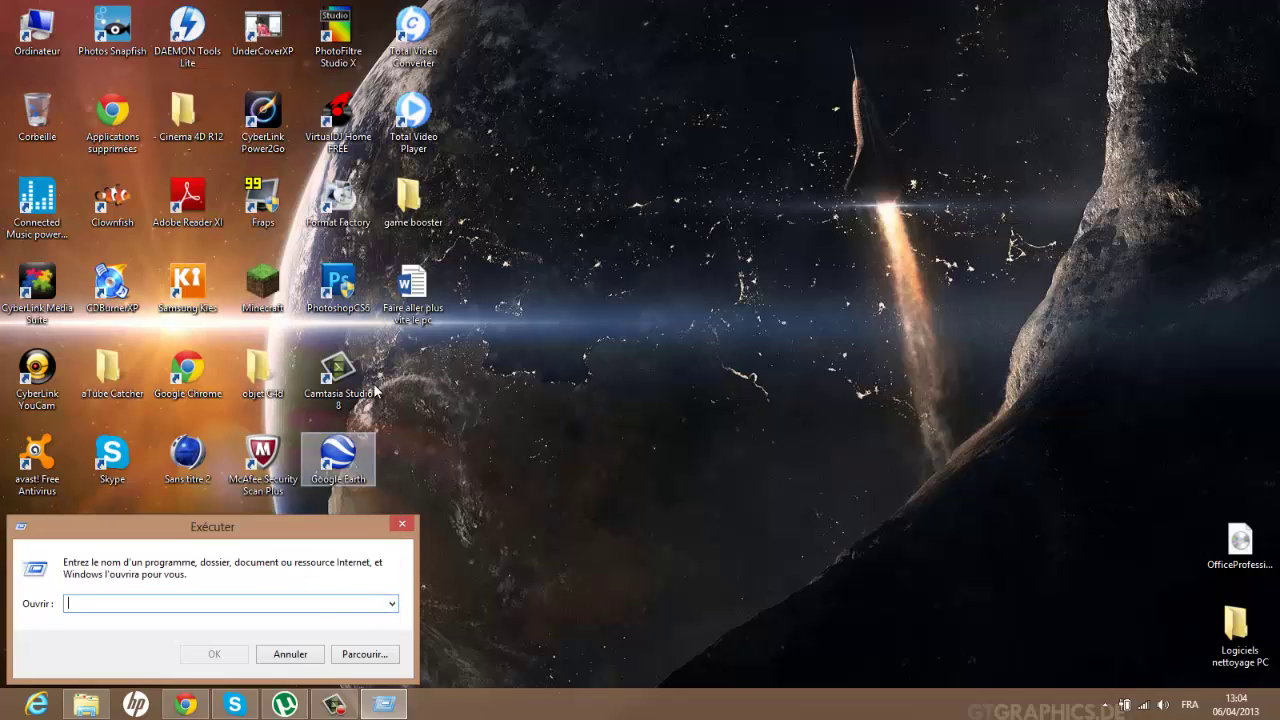
# Open the "Faire aller plus vite le pc" Word document to read its list of commands, and minimize it.
pyautogui.click(430, 296)
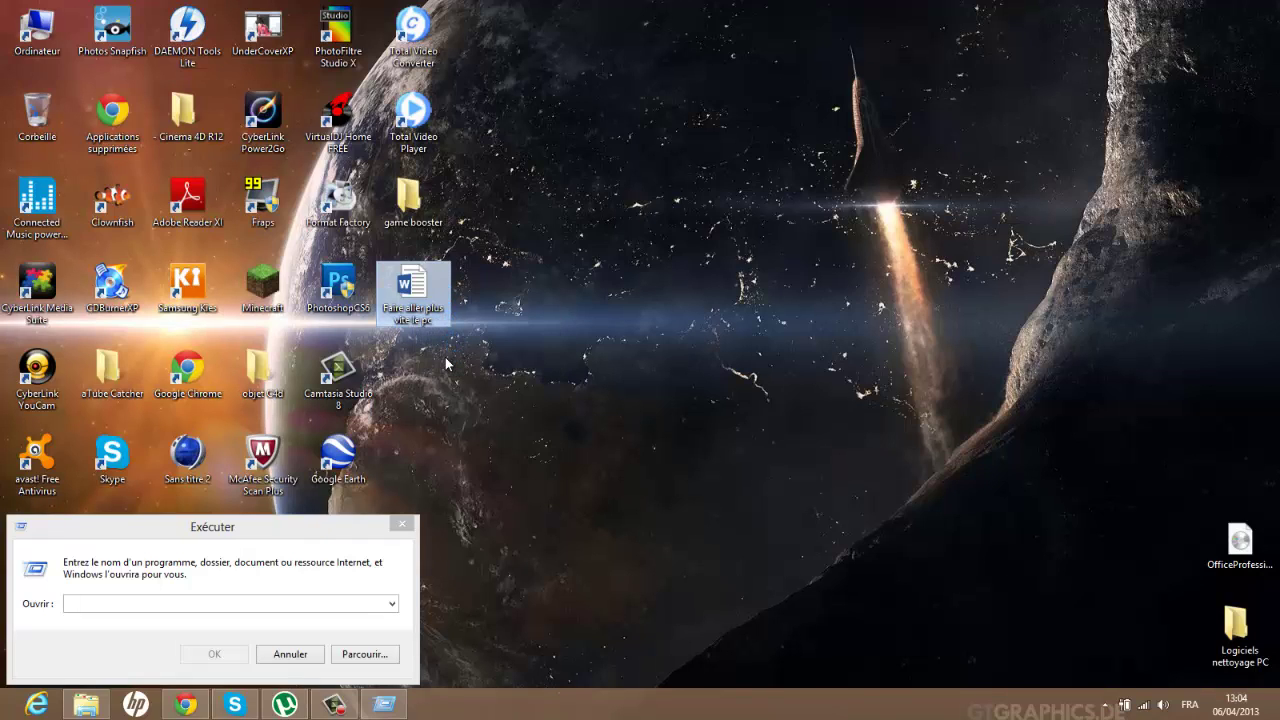
pyautogui.press('Return')
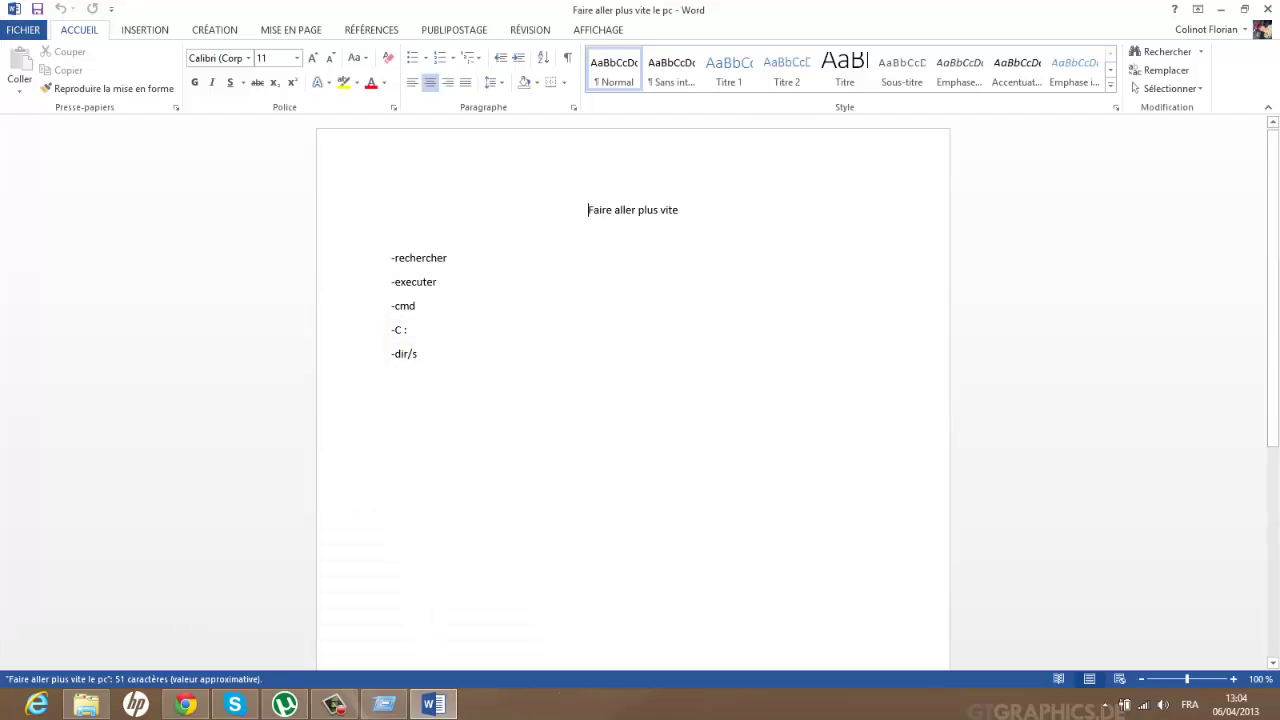
pyautogui.moveTo(1278, 2)
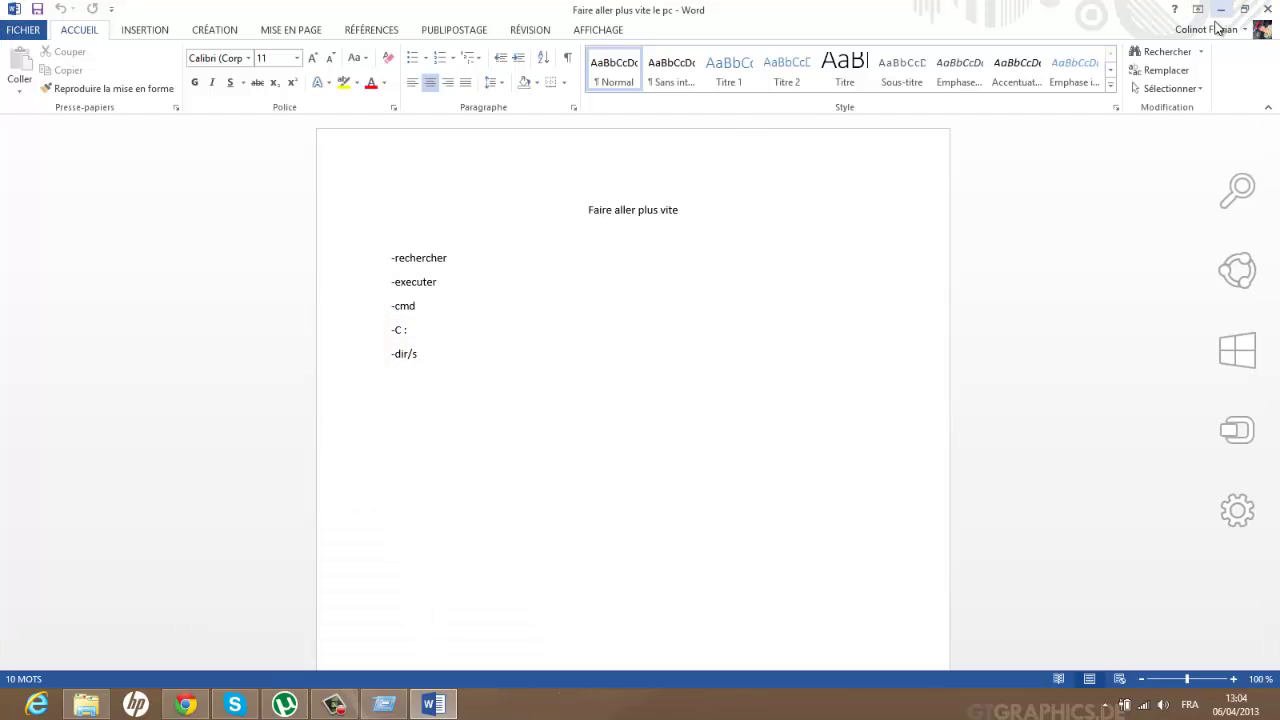
pyautogui.click(1219, 12)
# Run cmd from the Exécuter dialog and enter the command C: in the Command Prompt.
pyautogui.press('super+r')
pyautogui.write('cmd')
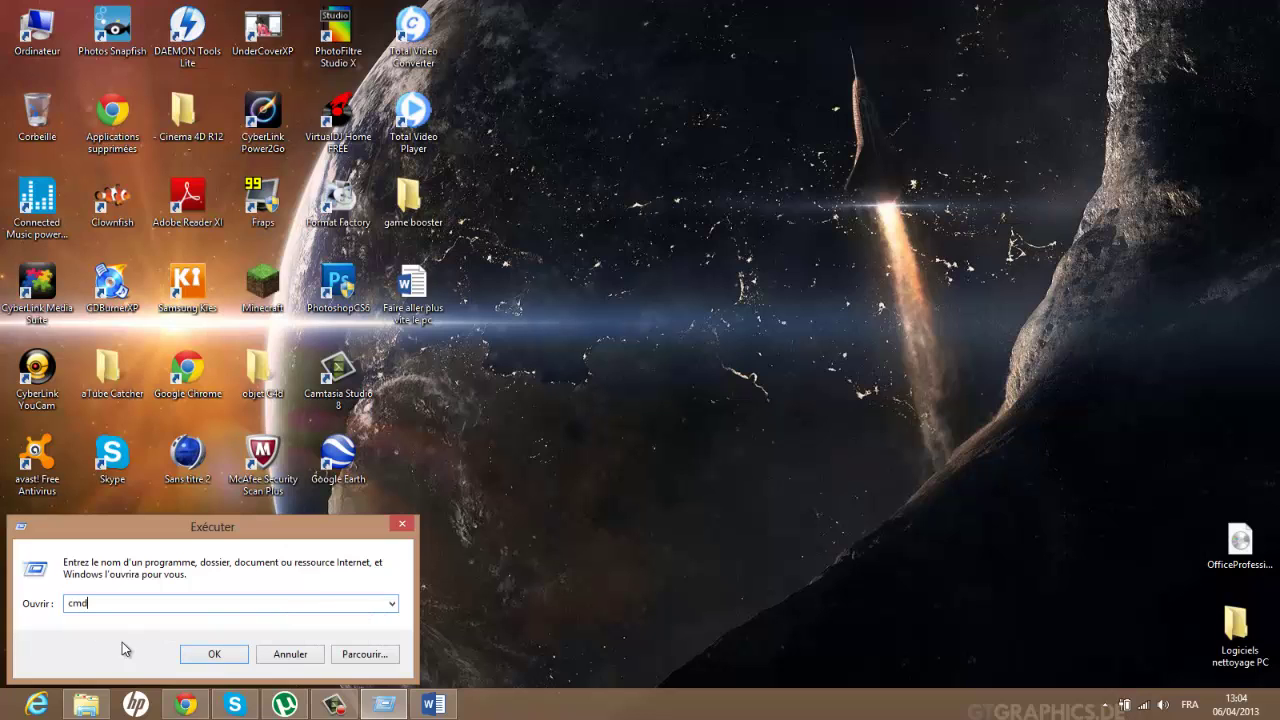
pyautogui.click(193, 656)
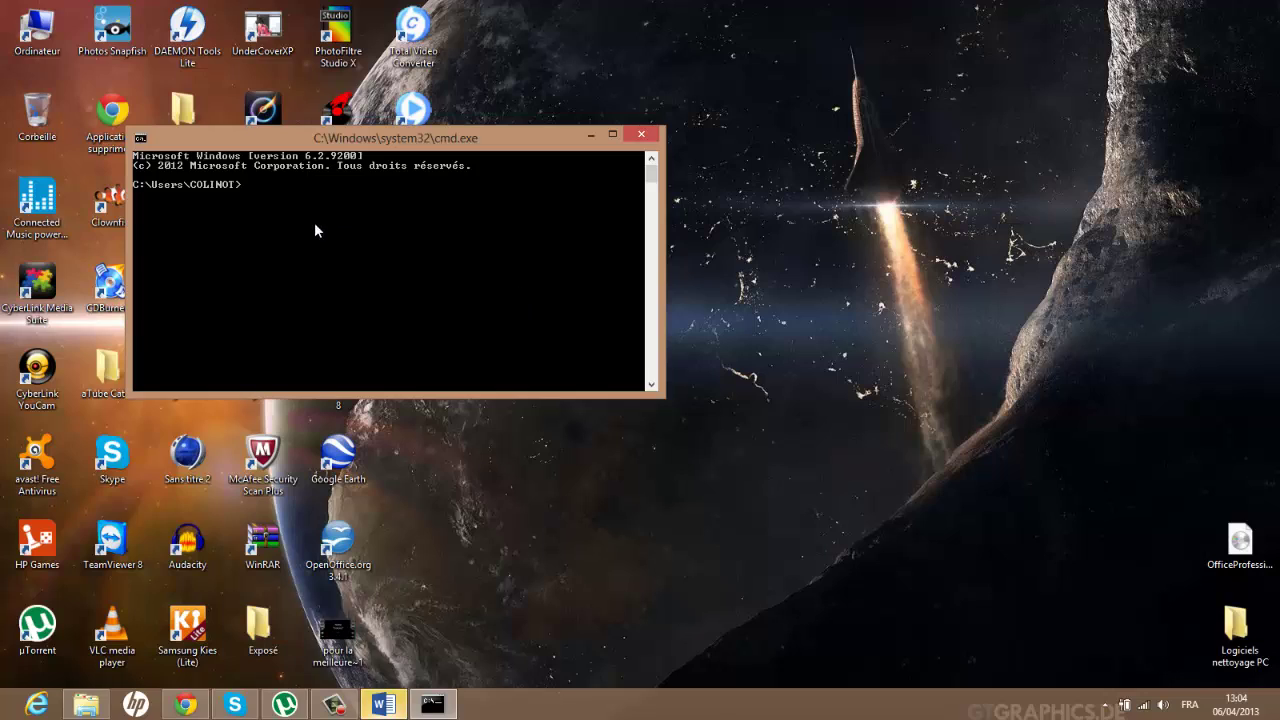
pyautogui.write('C:')
pyautogui.press('Return')
# Cancel the Office activation wizard and bring back the "Faire aller plus vite le pc" document in Word to check the commands.
pyautogui.click(370, 615)
pyautogui.moveTo(457, 634); pyautogui.dragTo(612, 575)
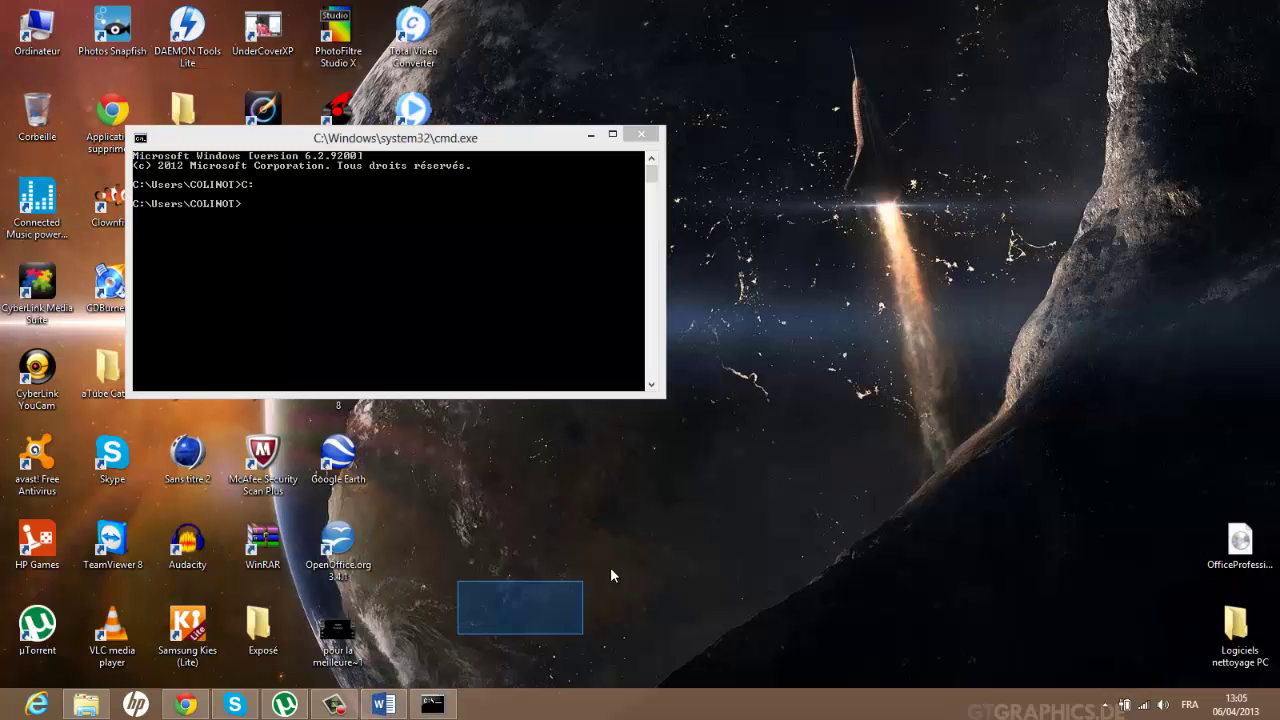
pyautogui.click(790, 508)
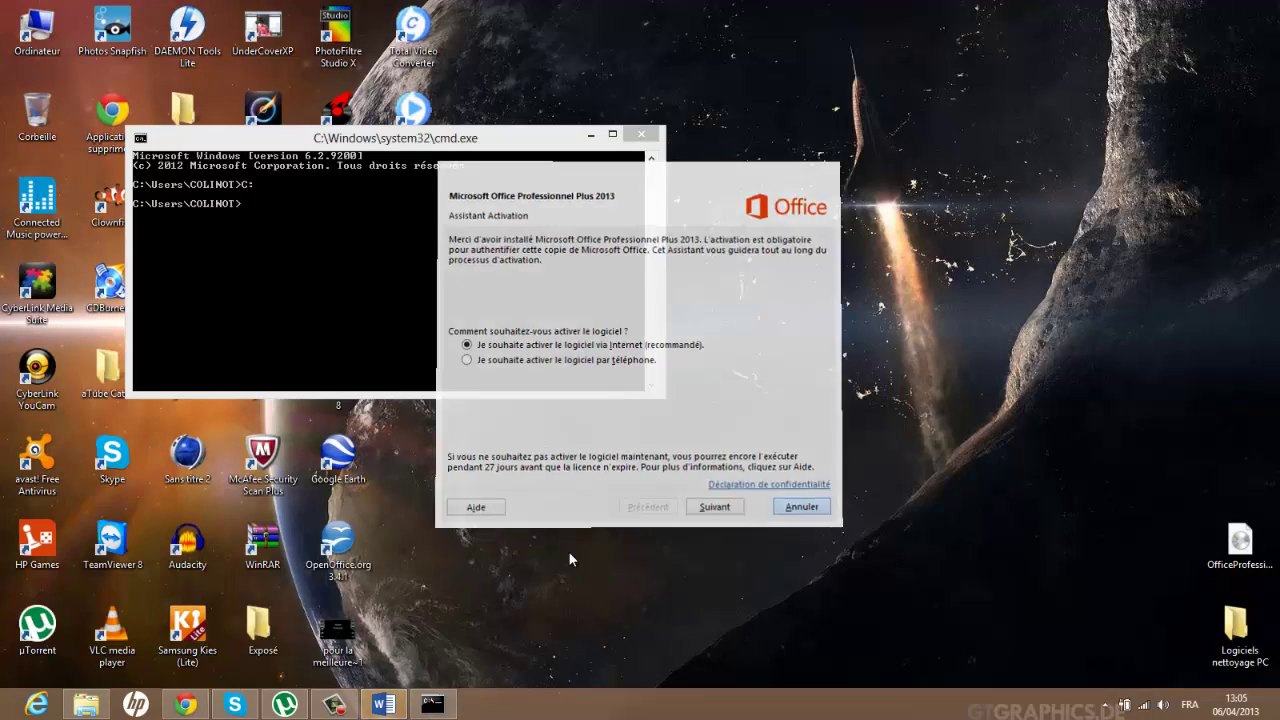
pyautogui.click(378, 706)
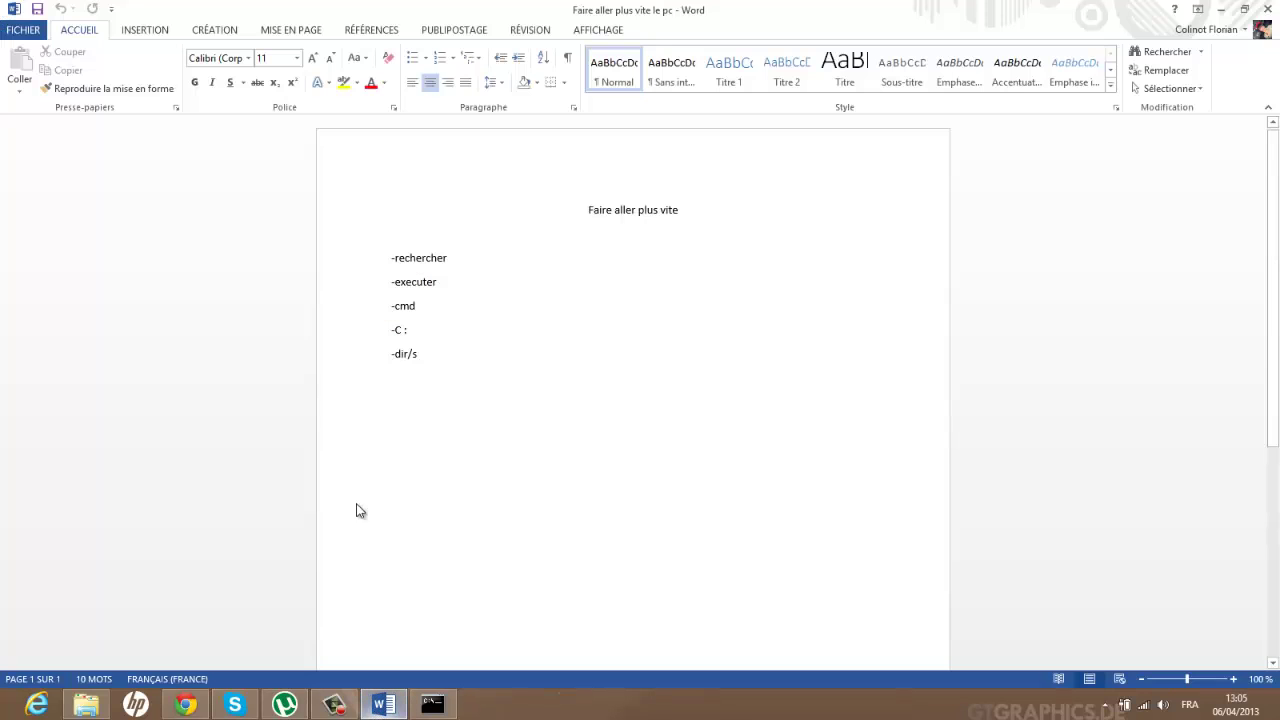
# Minimize the Word document, run dir/s in the Command Prompt and look through the resulting listing.
pyautogui.click(1222, 9)
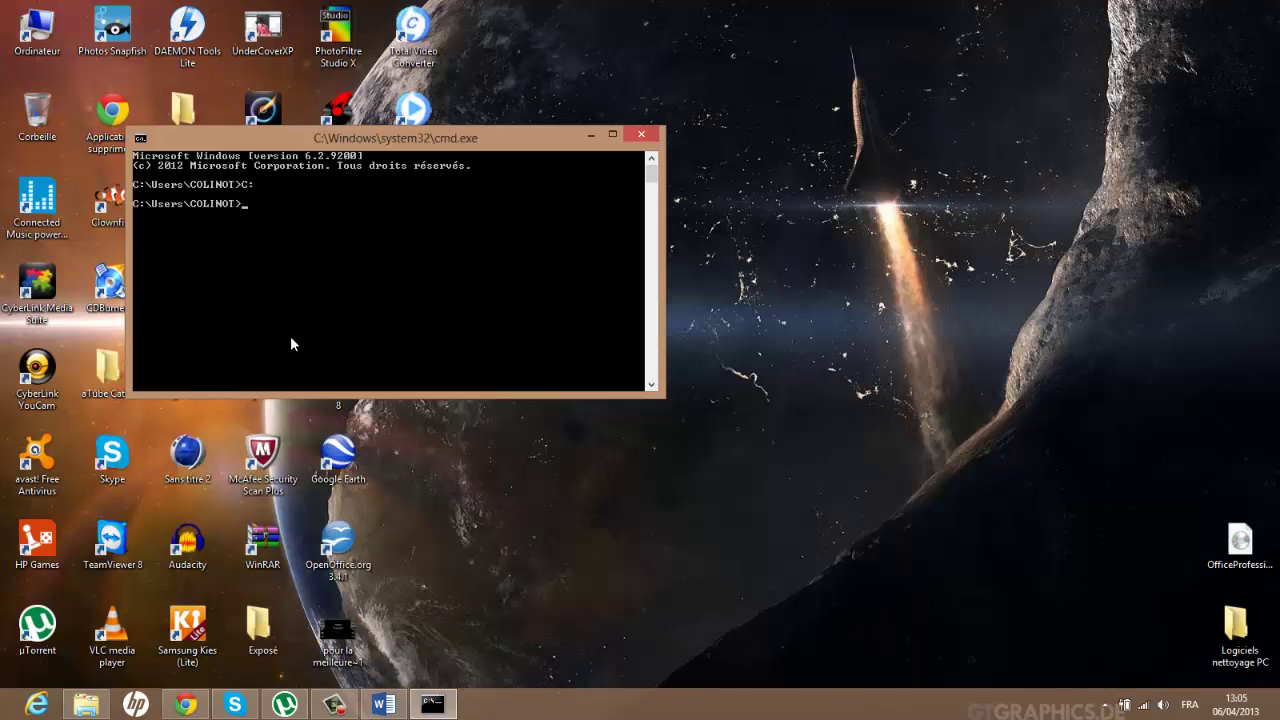
pyautogui.write('dir/s')
pyautogui.press('Return')
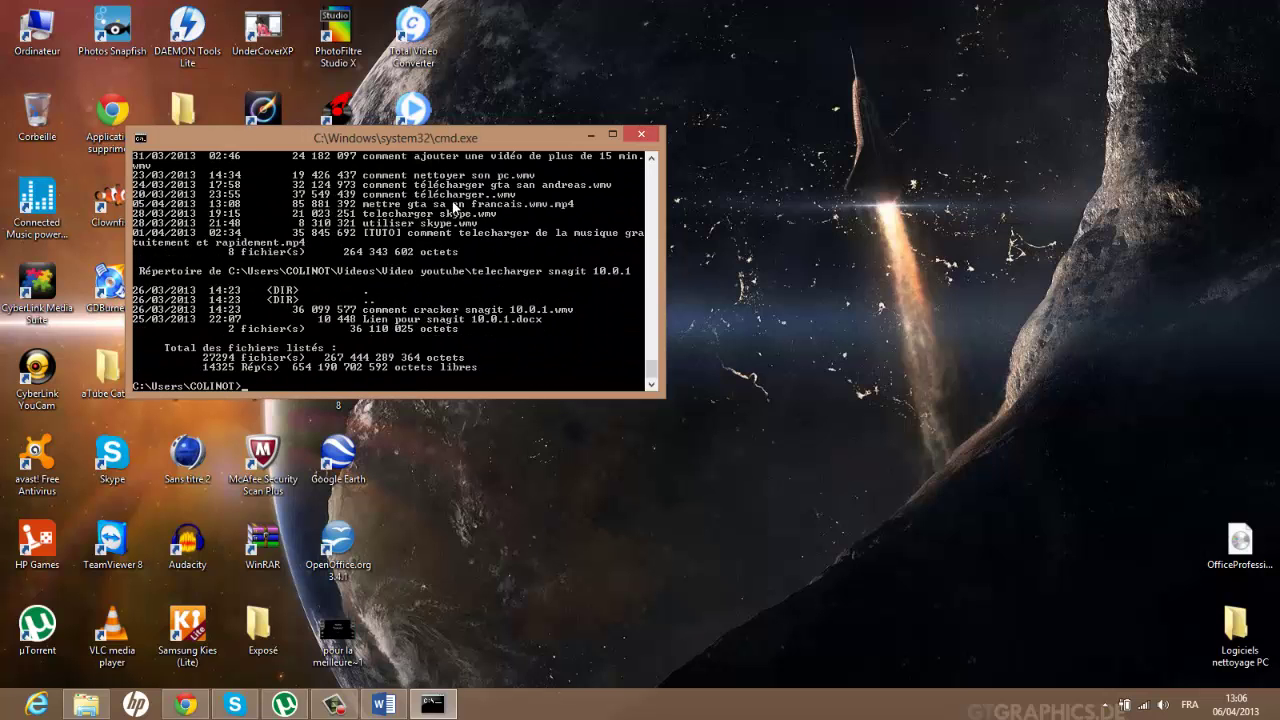
pyautogui.scroll(5, 595, 318)
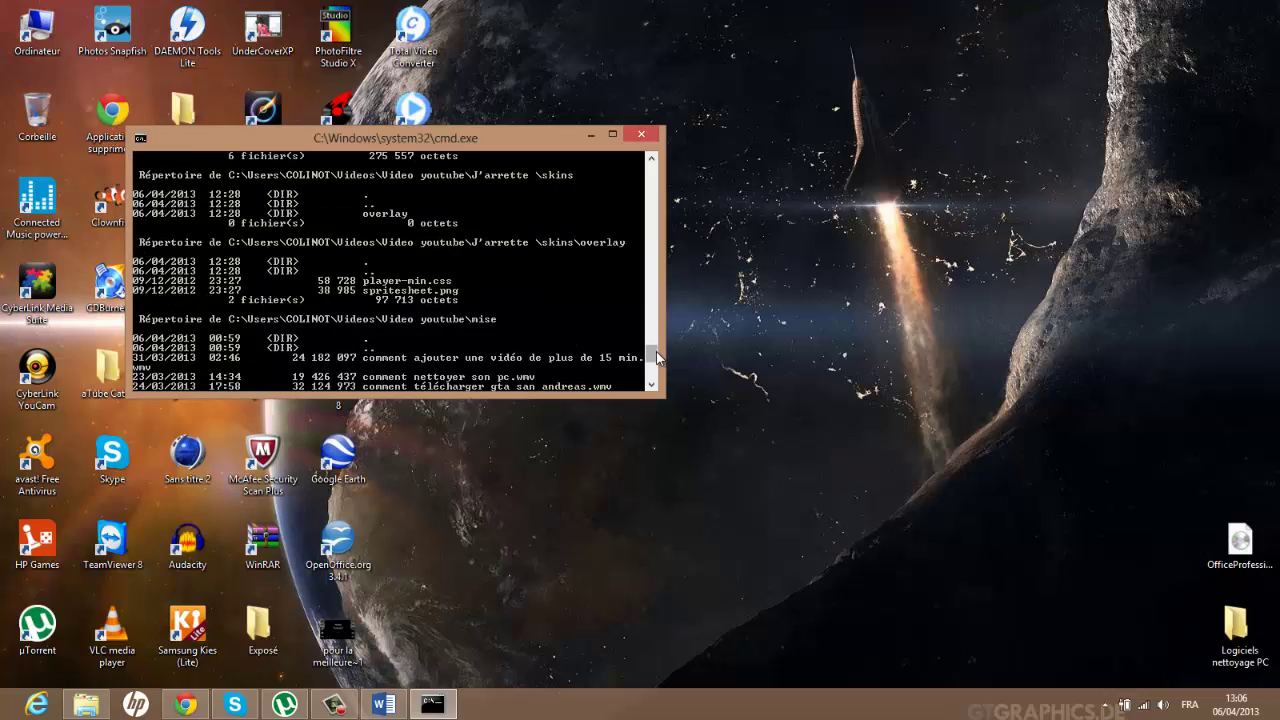
pyautogui.moveTo(651, 356)
pyautogui.mouseDown()
pyautogui.moveTo(647, 172)
pyautogui.moveTo(634, 346)
pyautogui.mouseUp()
pyautogui.scroll(5, 554, 318)
pyautogui.scroll(-5, 449, 333)
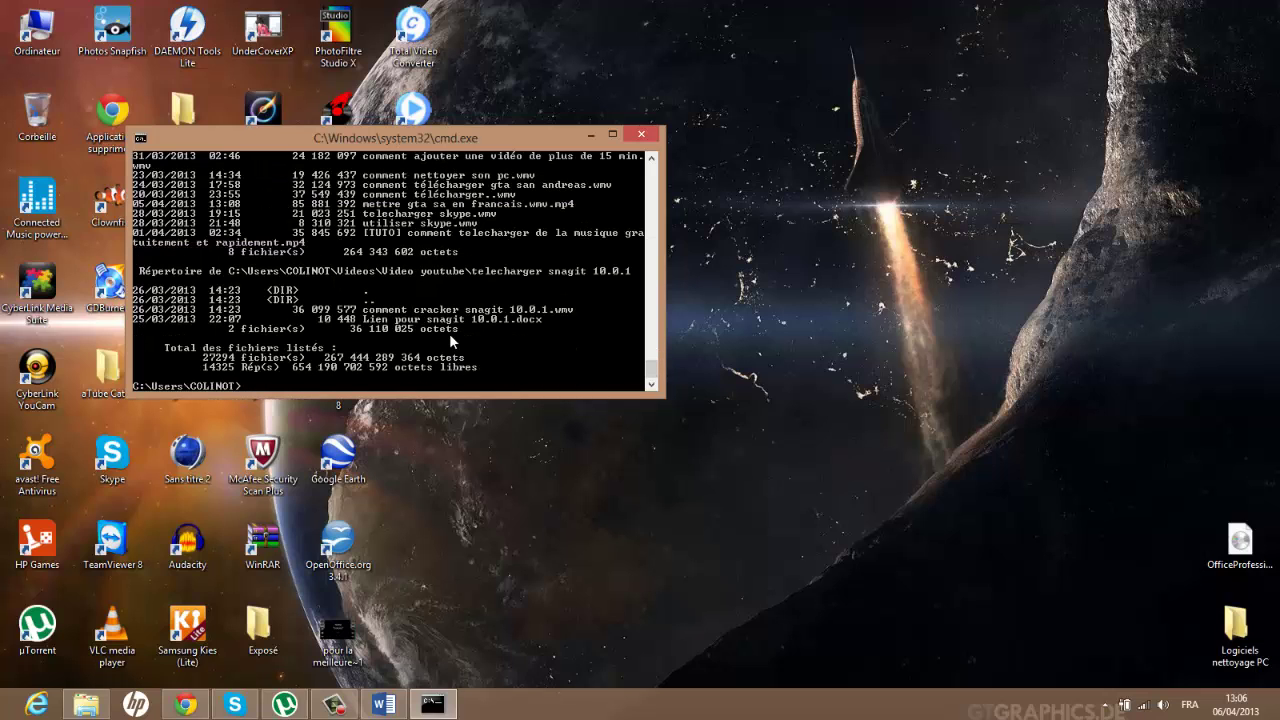
# Close the Command Prompt and the "Faire aller plus vite le pc" Word document.
pyautogui.click(641, 134)
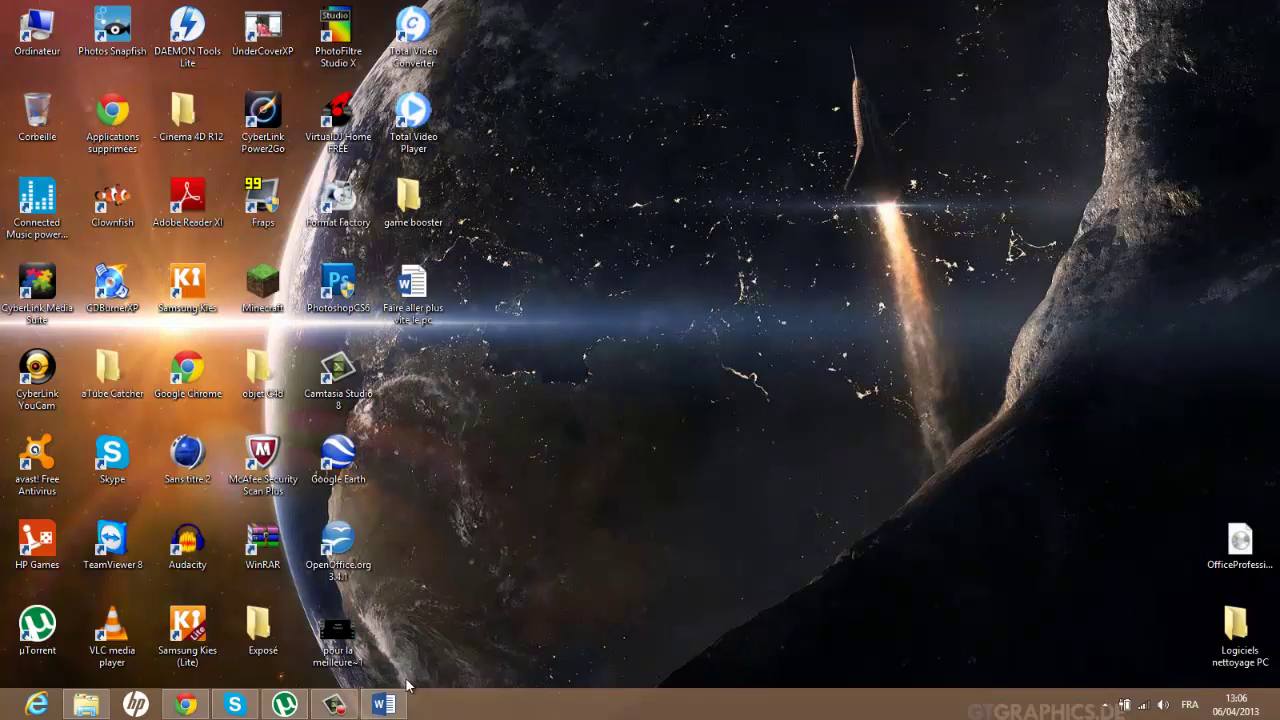
pyautogui.rightClick(386, 705)
pyautogui.moveTo(502, 517); pyautogui.dragTo(587, 547)
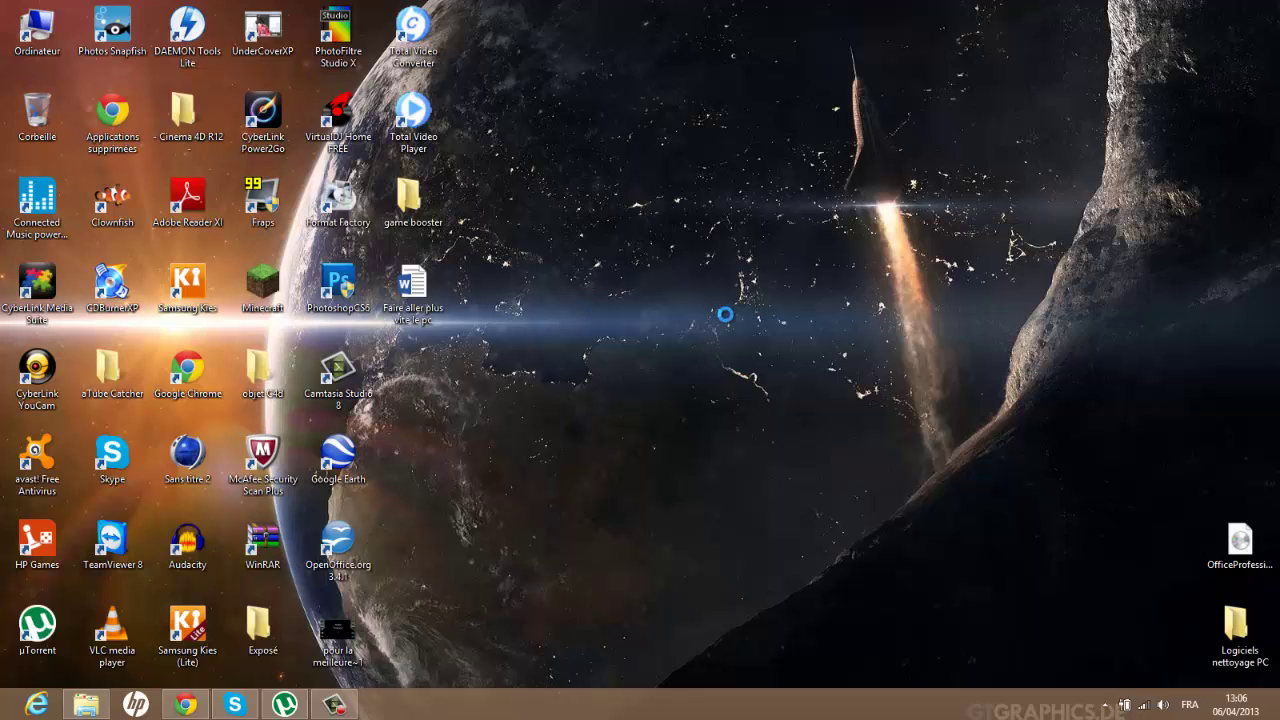
# Create a new text document on the desktop, keeping its default name, and open it in Notepad.
pyautogui.rightClick(595, 303)
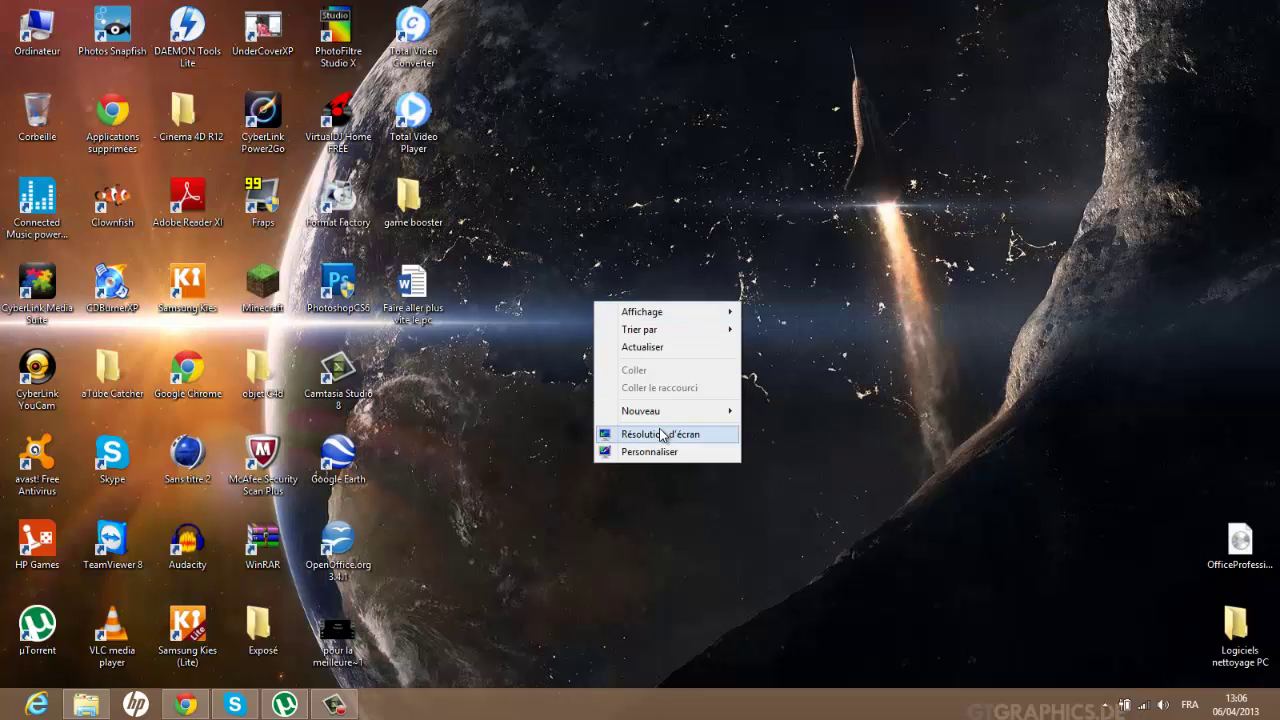
pyautogui.moveTo(708, 411)
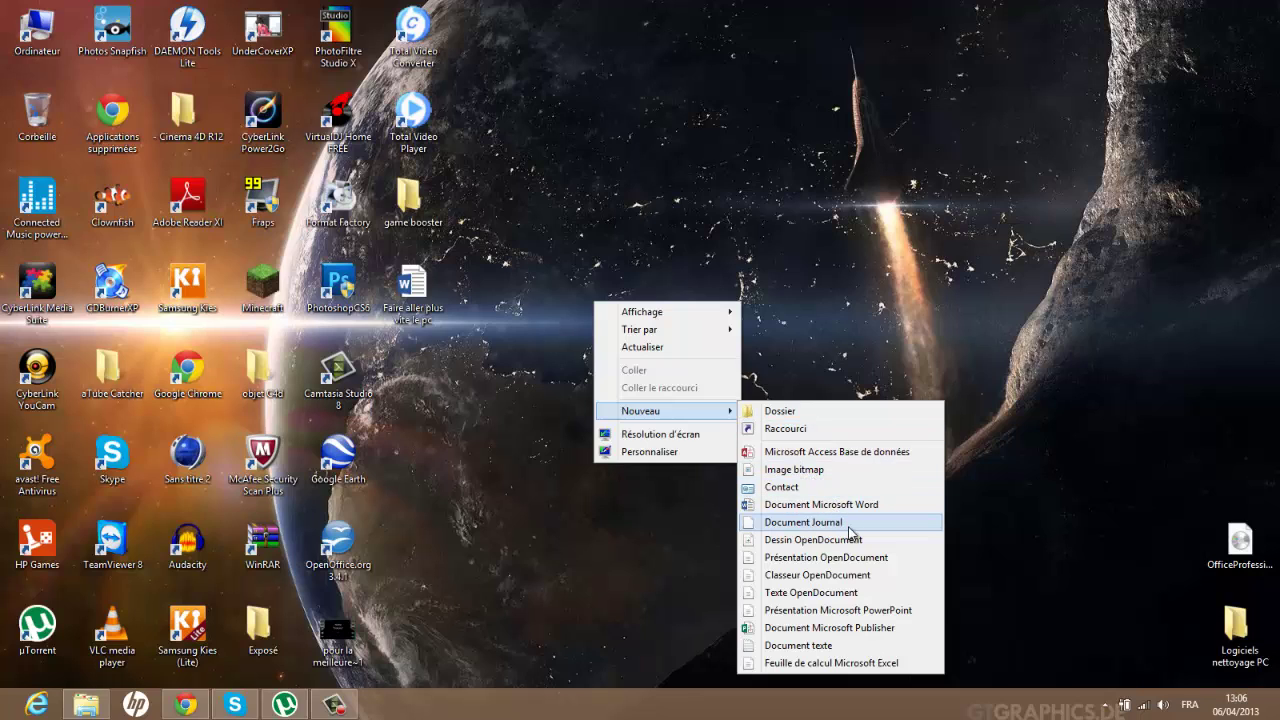
pyautogui.click(865, 644)
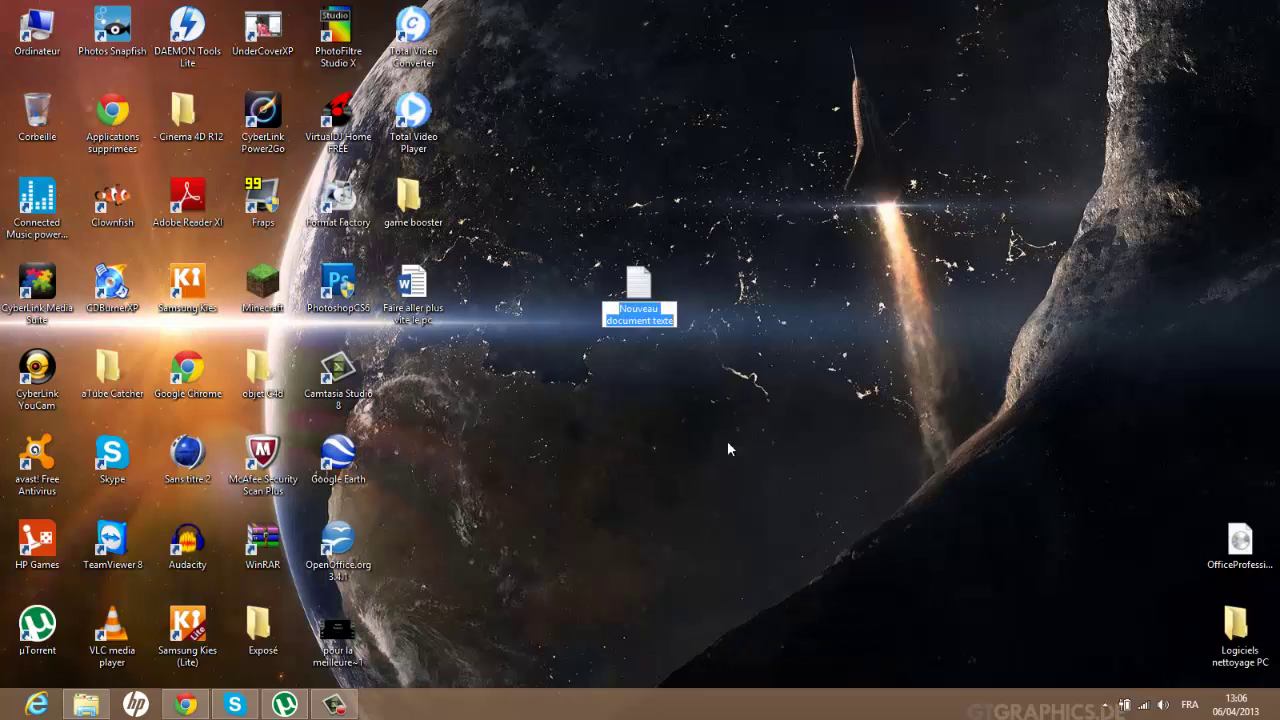
pyautogui.doubleClick(652, 303)
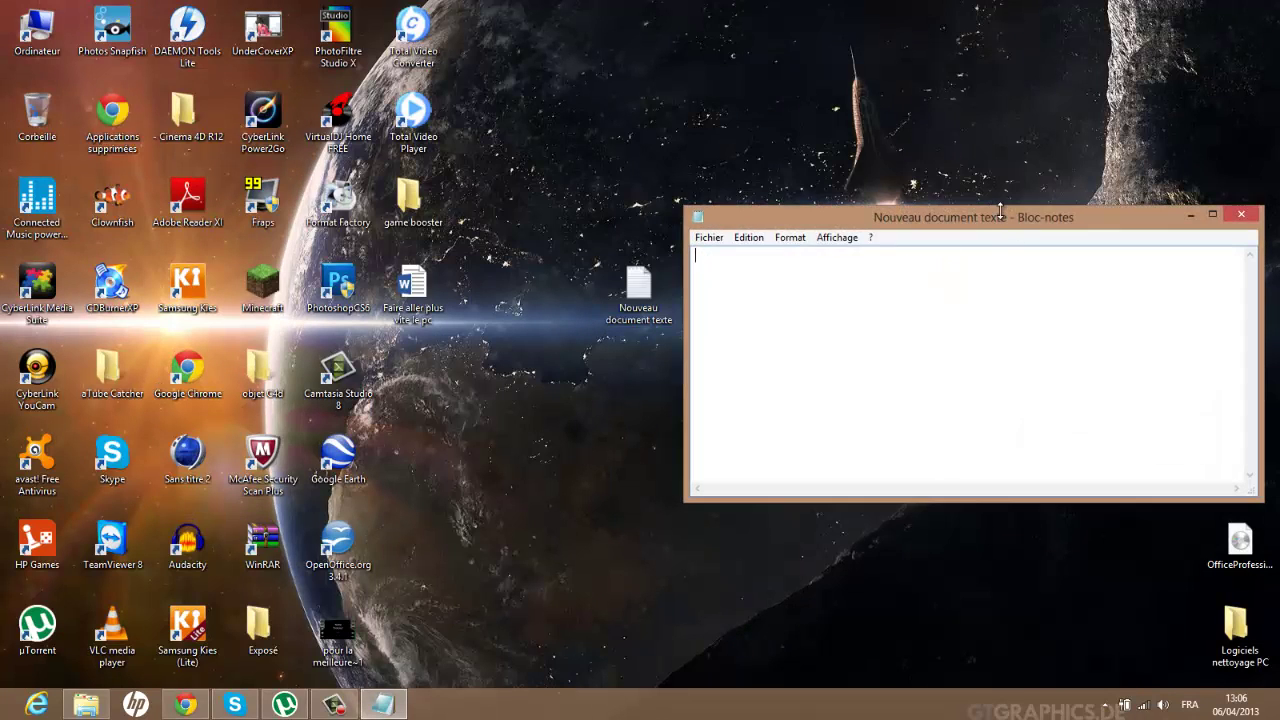
pyautogui.moveTo(1000, 212); pyautogui.dragTo(960, 218)
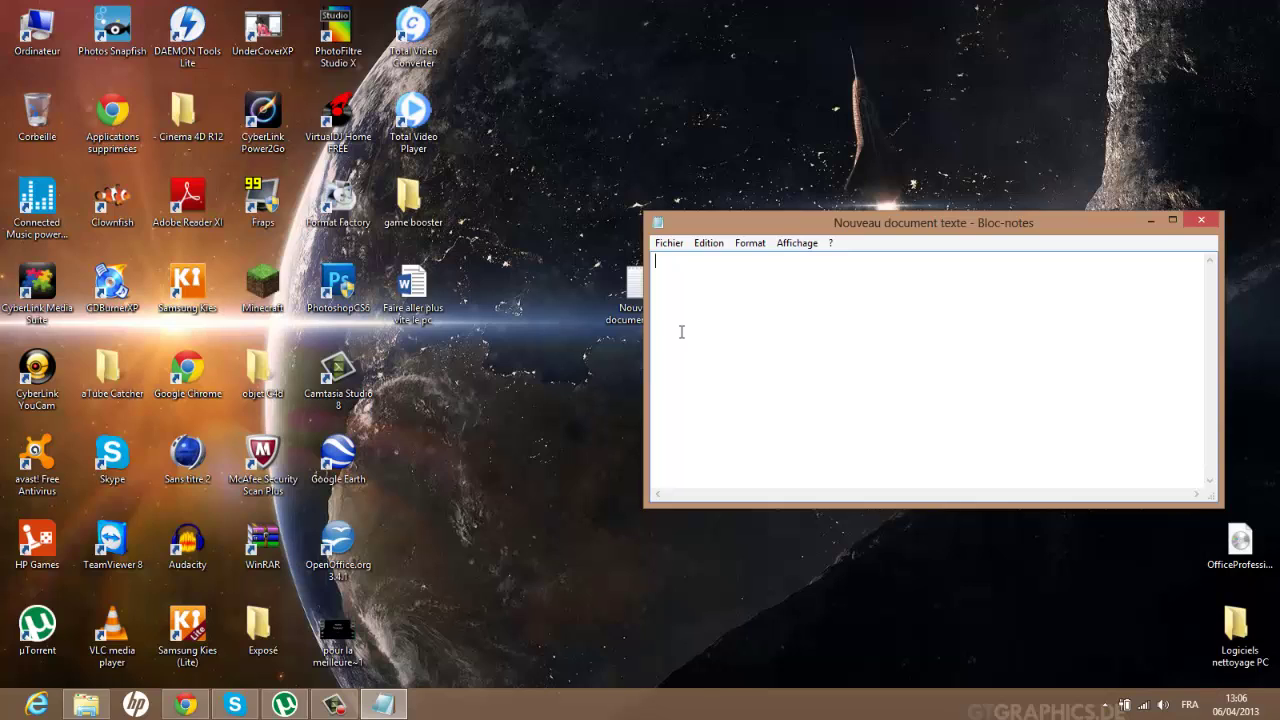
# Minimize the browser window with the YouTube search and move the blank Notepad window closer to the desktop's centre.
pyautogui.click(335, 705)
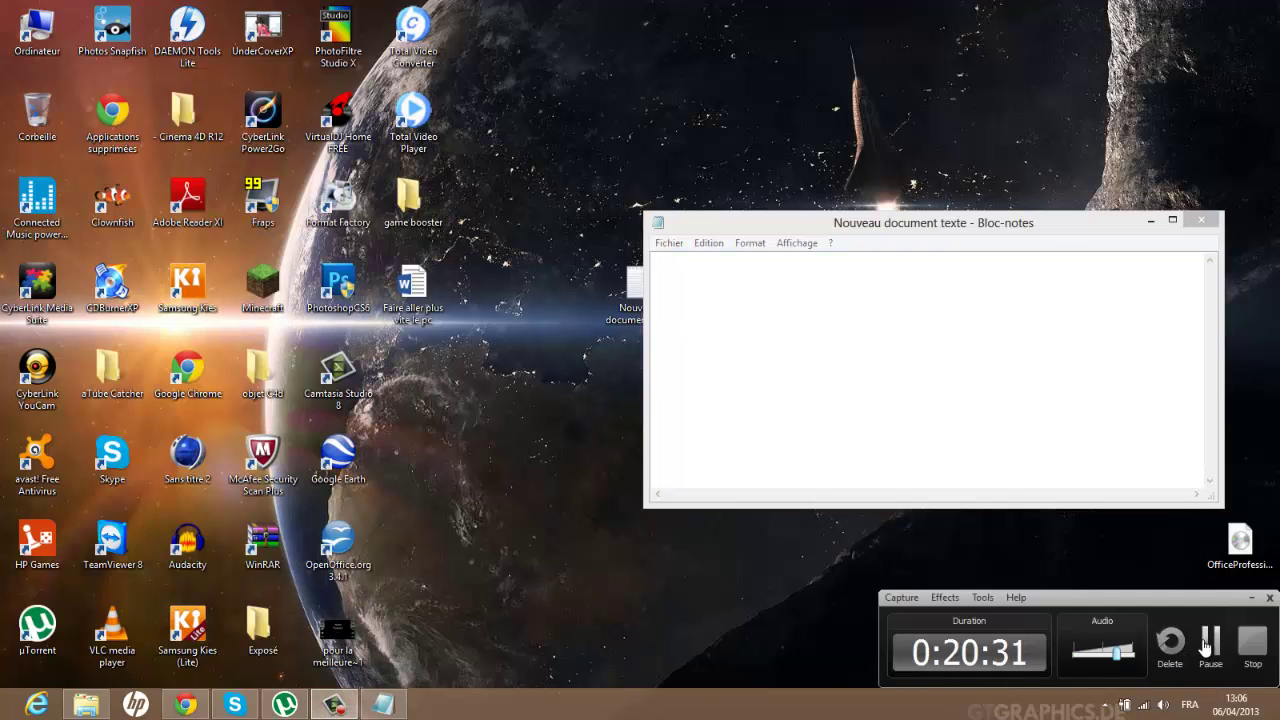
pyautogui.click(1208, 645)
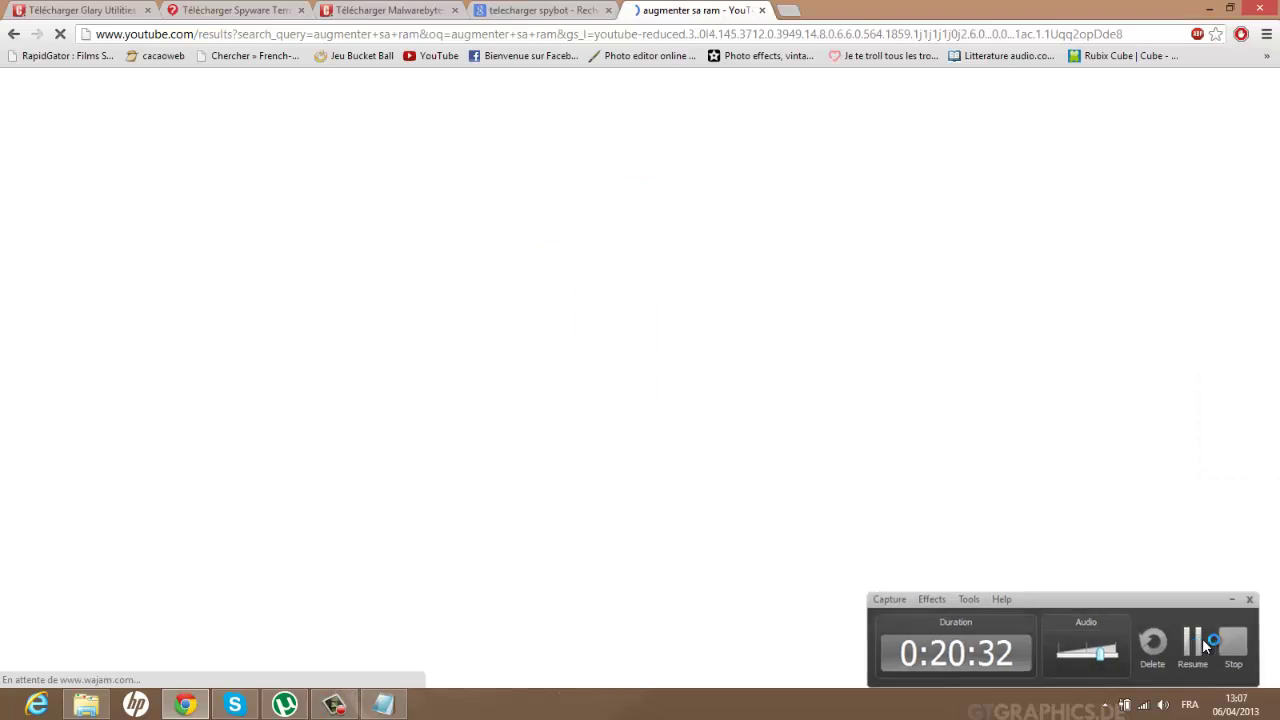
pyautogui.click(1202, 645)
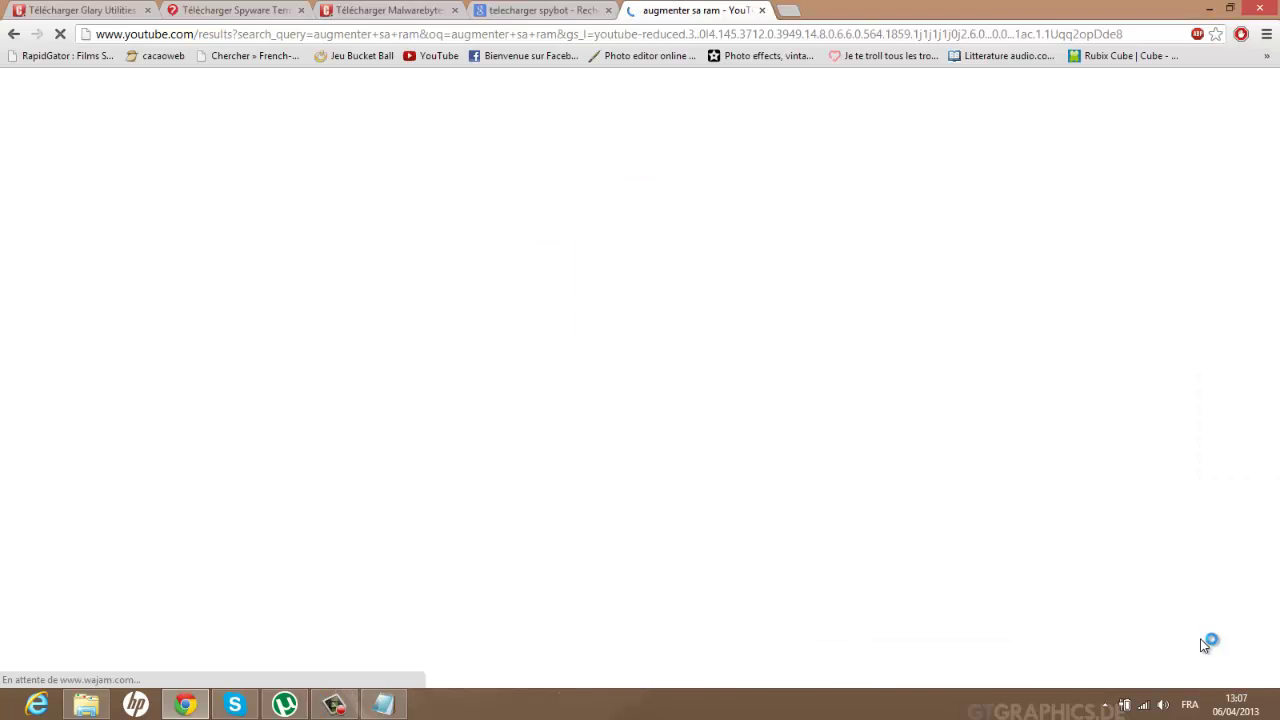
pyautogui.click(1203, 9)
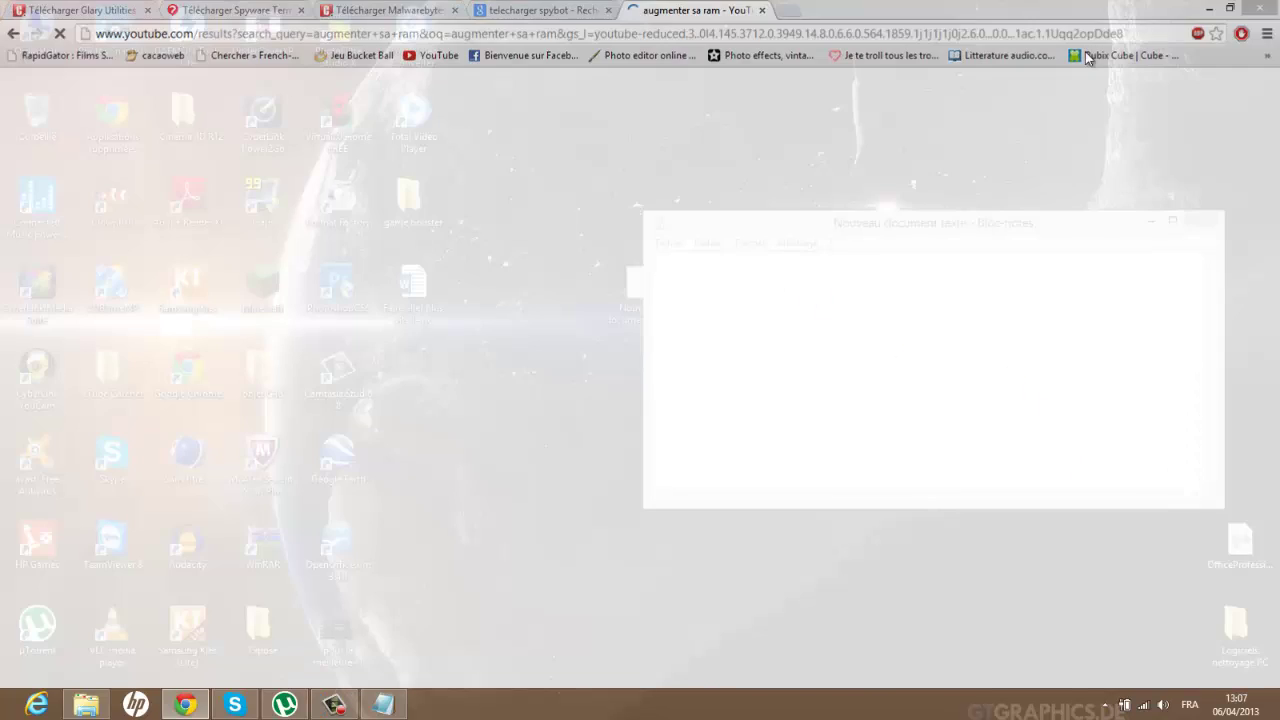
pyautogui.moveTo(706, 222); pyautogui.dragTo(516, 211)
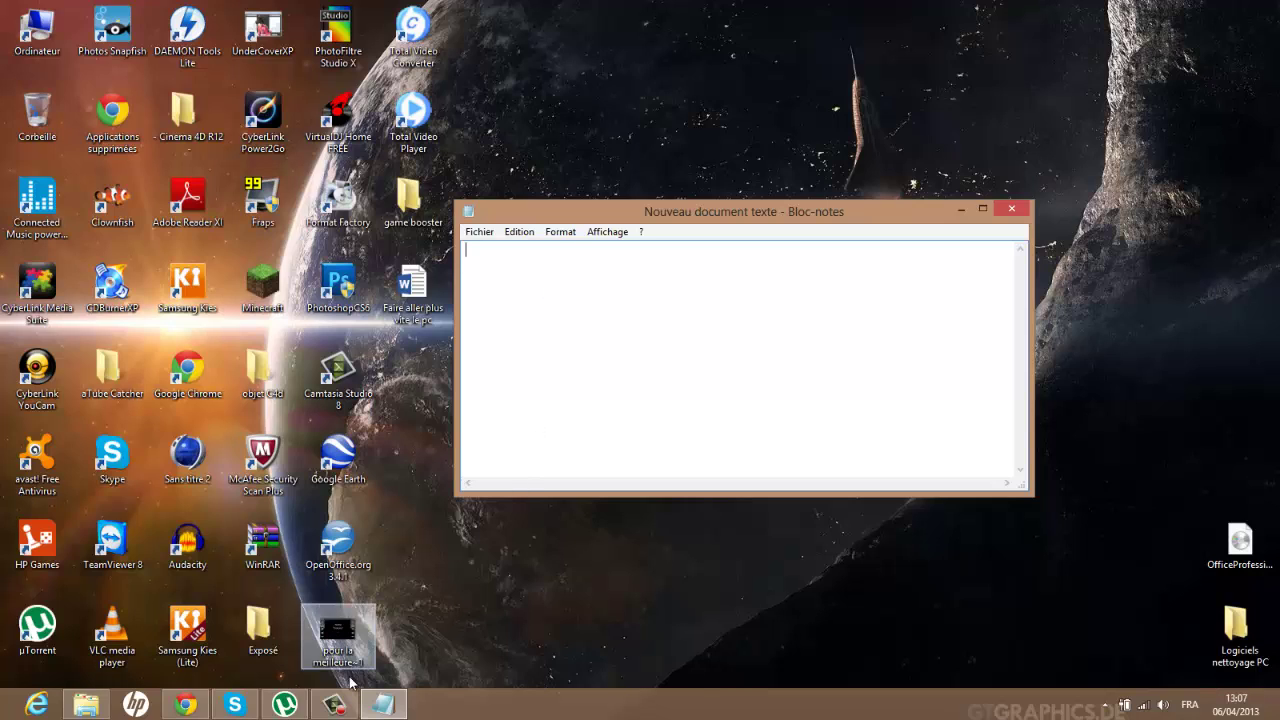
pyautogui.click(335, 705)
pyautogui.click(1210, 645)
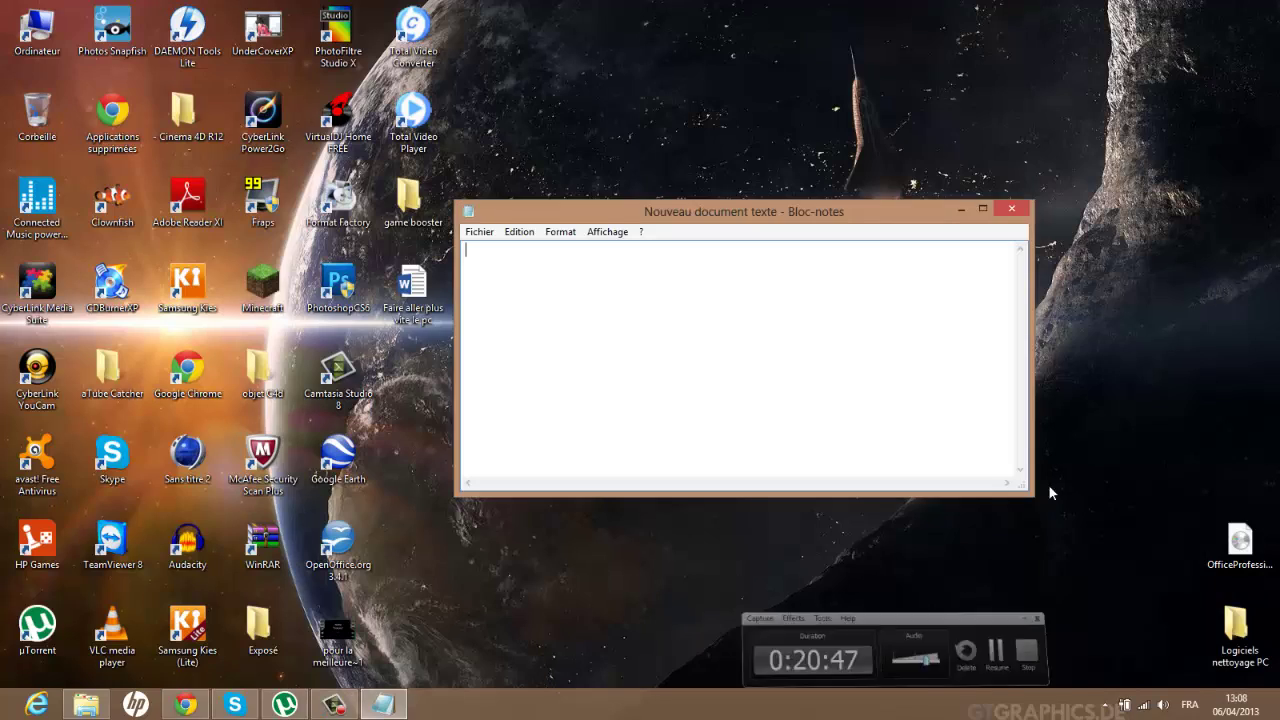
pyautogui.write('FRE')
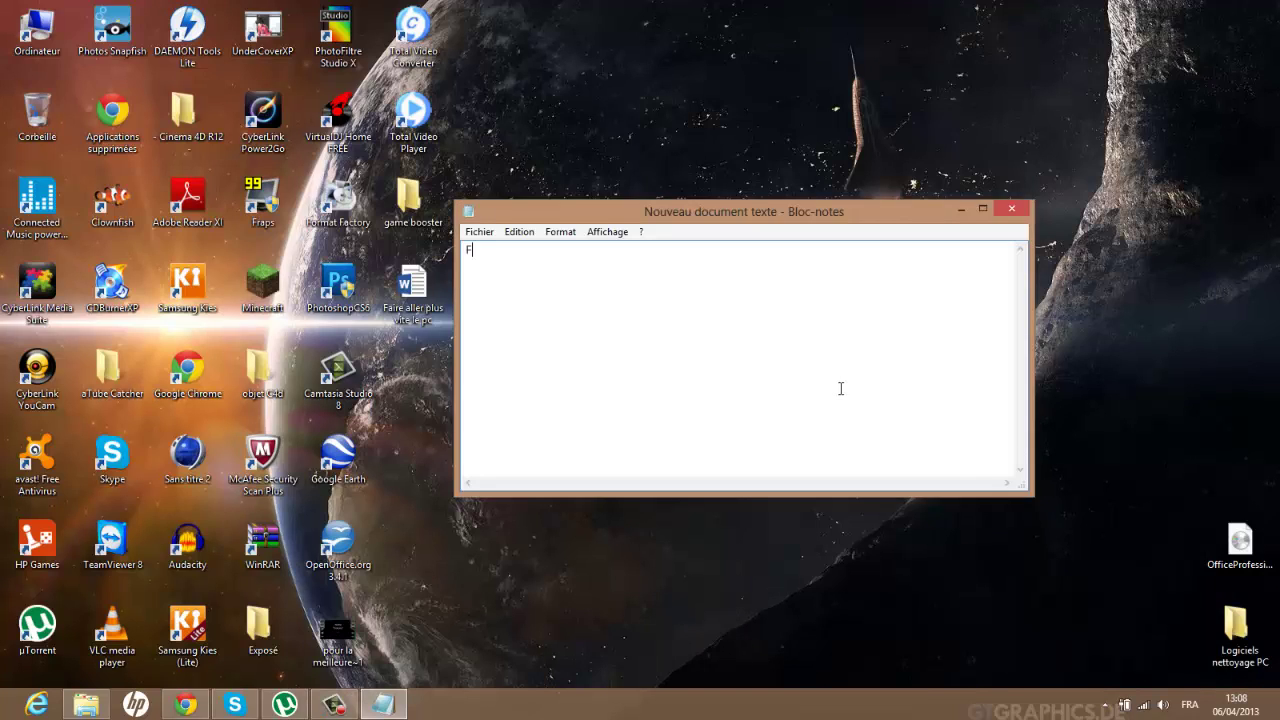
pyautogui.press('BackSpace')
pyautogui.press('BackSpace')
pyautogui.press('BackSpace')
pyautogui.click(334, 705)
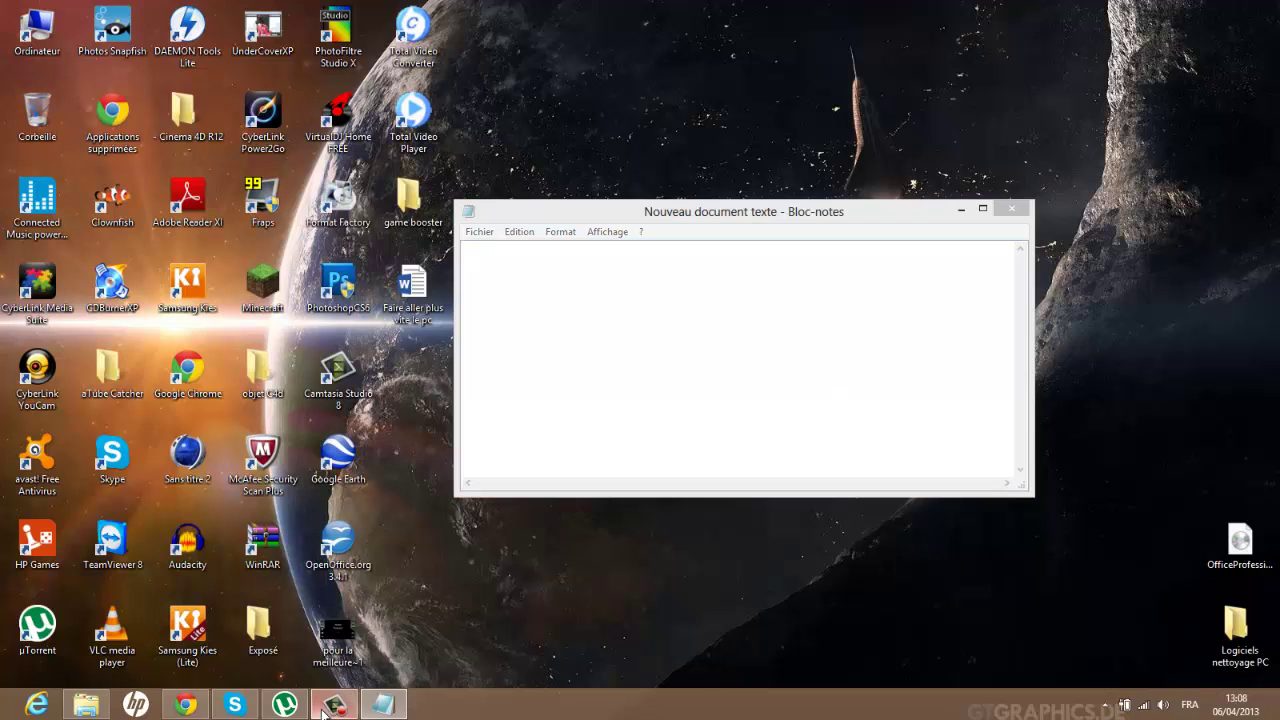
pyautogui.click(544, 328)
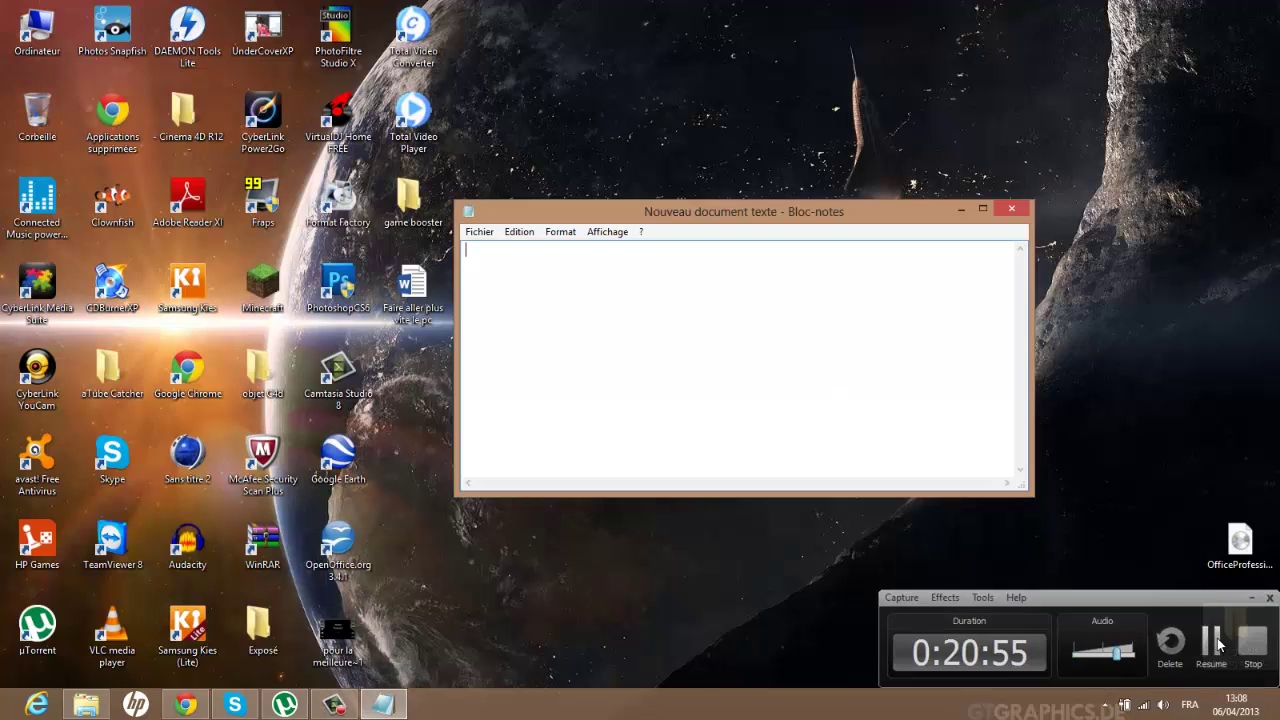
pyautogui.write('F')
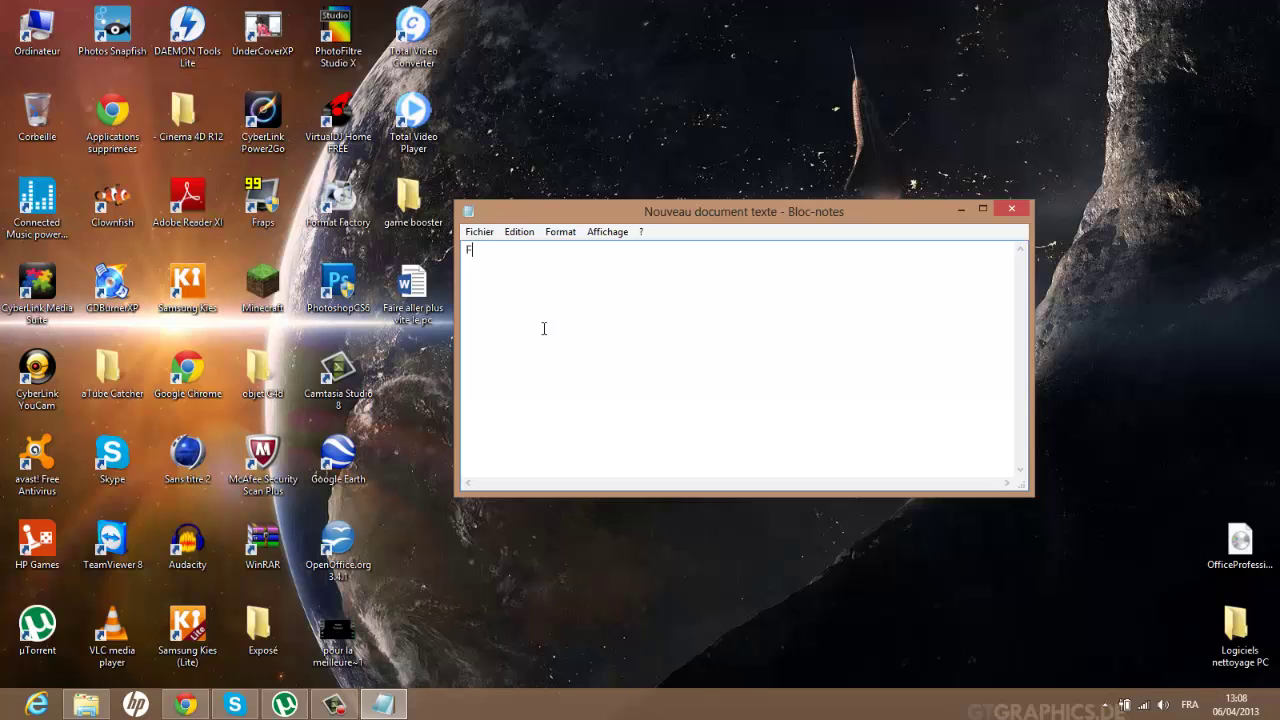
pyautogui.write('reeM')
pyautogui.click(335, 704)
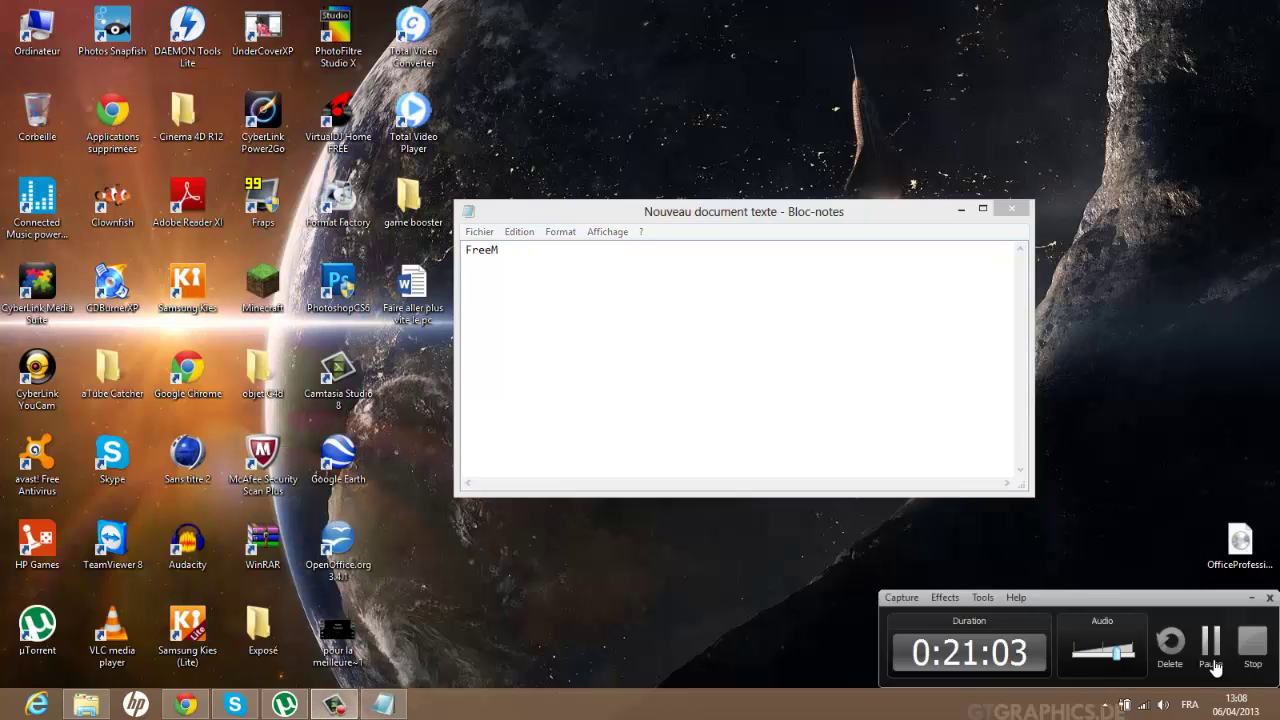
pyautogui.click(634, 265)
pyautogui.write('E')
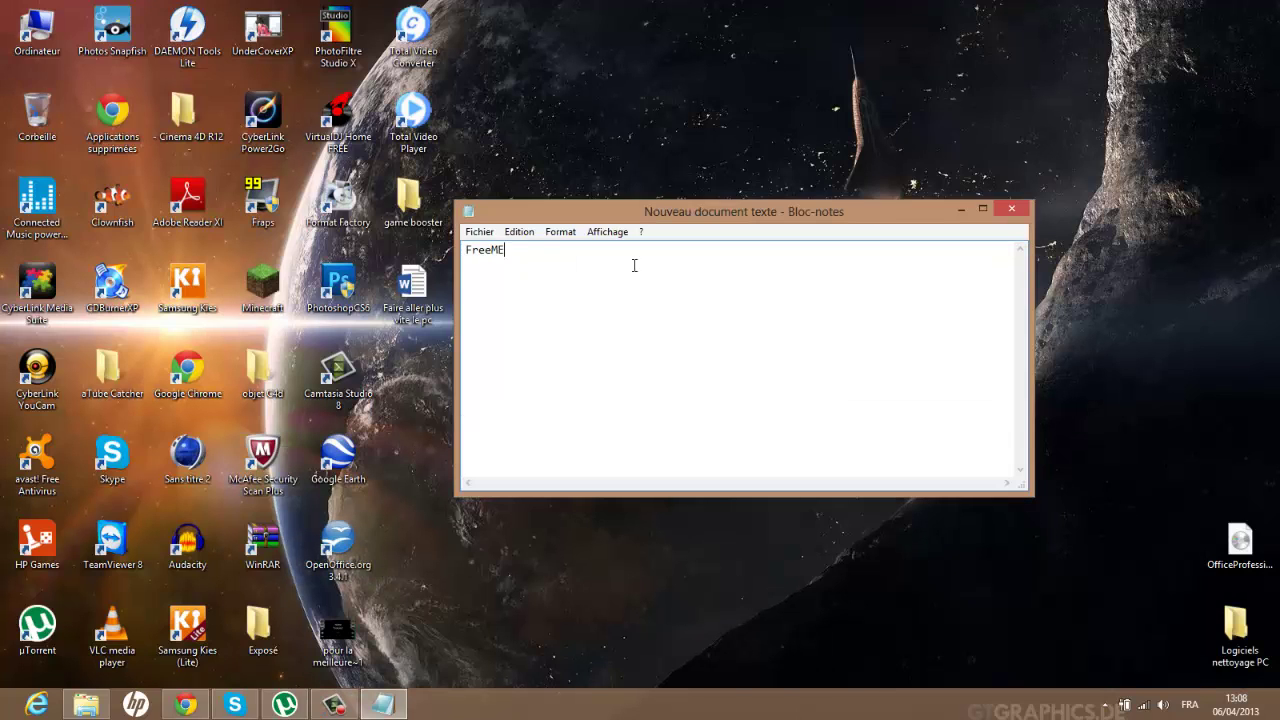
pyautogui.write('m')
pyautogui.click(335, 705)
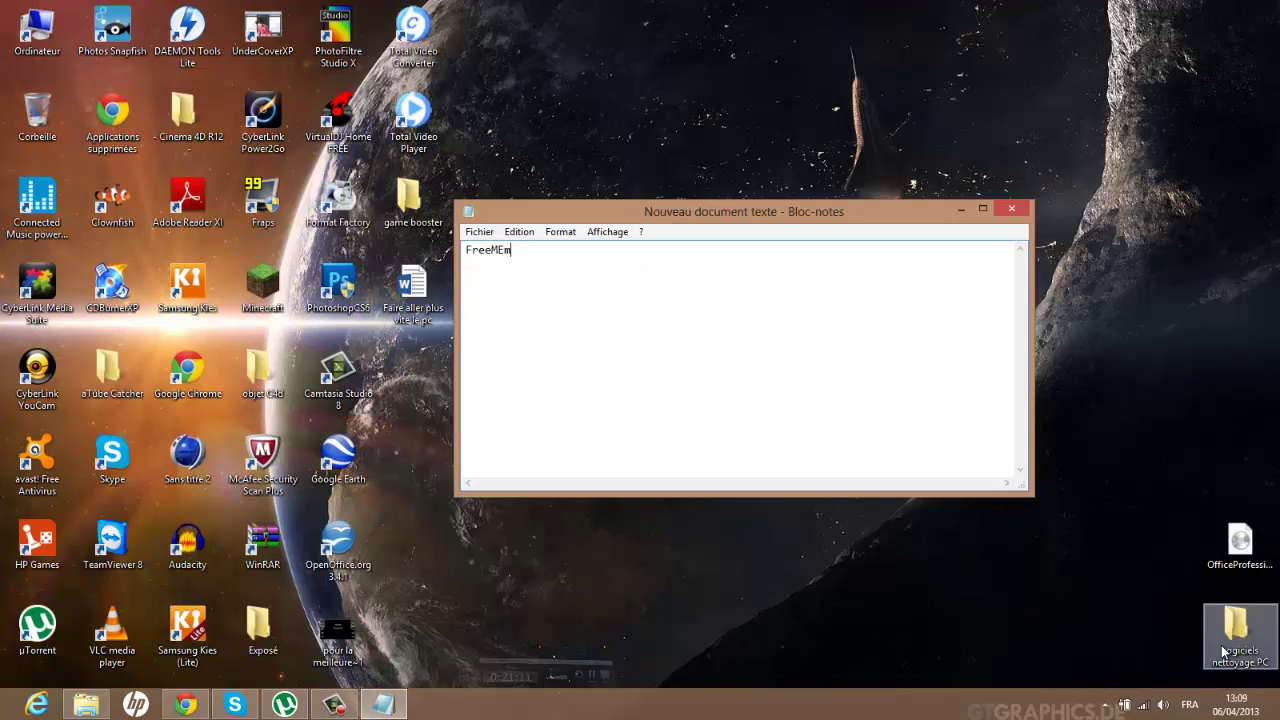
pyautogui.click(1211, 640)
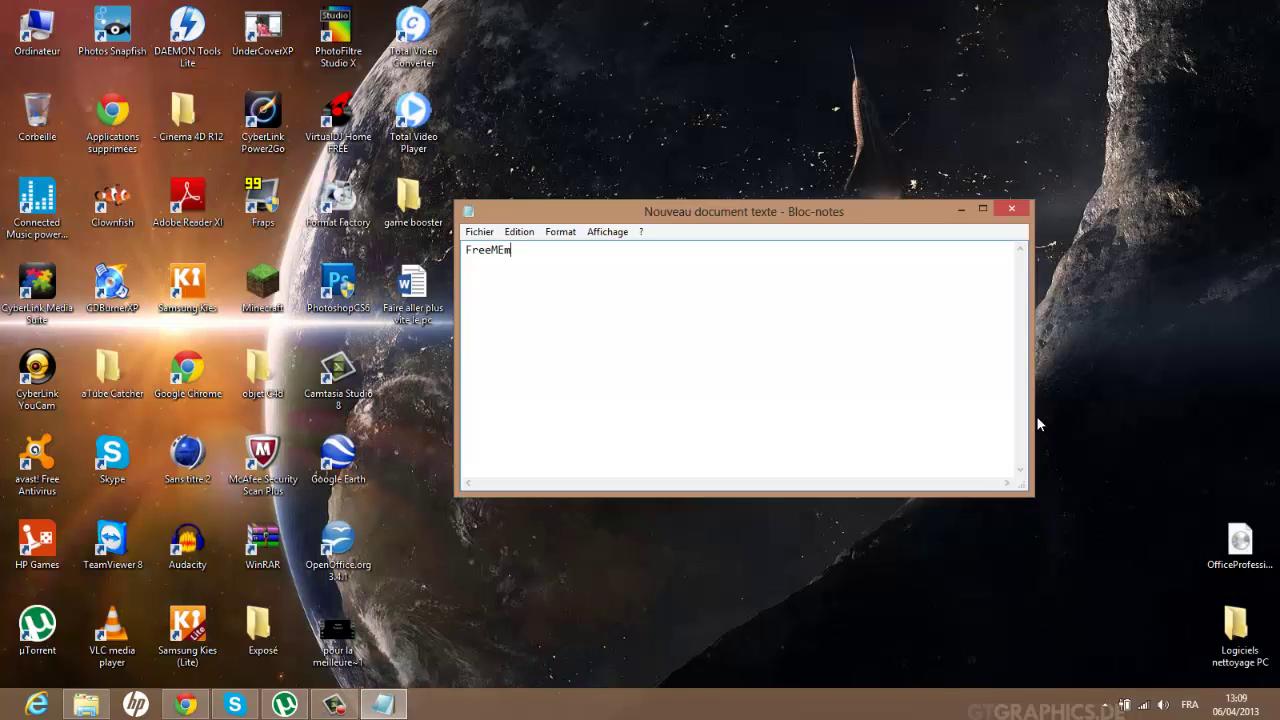
pyautogui.write('=(1000000000)')
# Save the text as Nouveau document texte on the Bureau, replacing the existing file, and close Notepad.
pyautogui.click(479, 232)
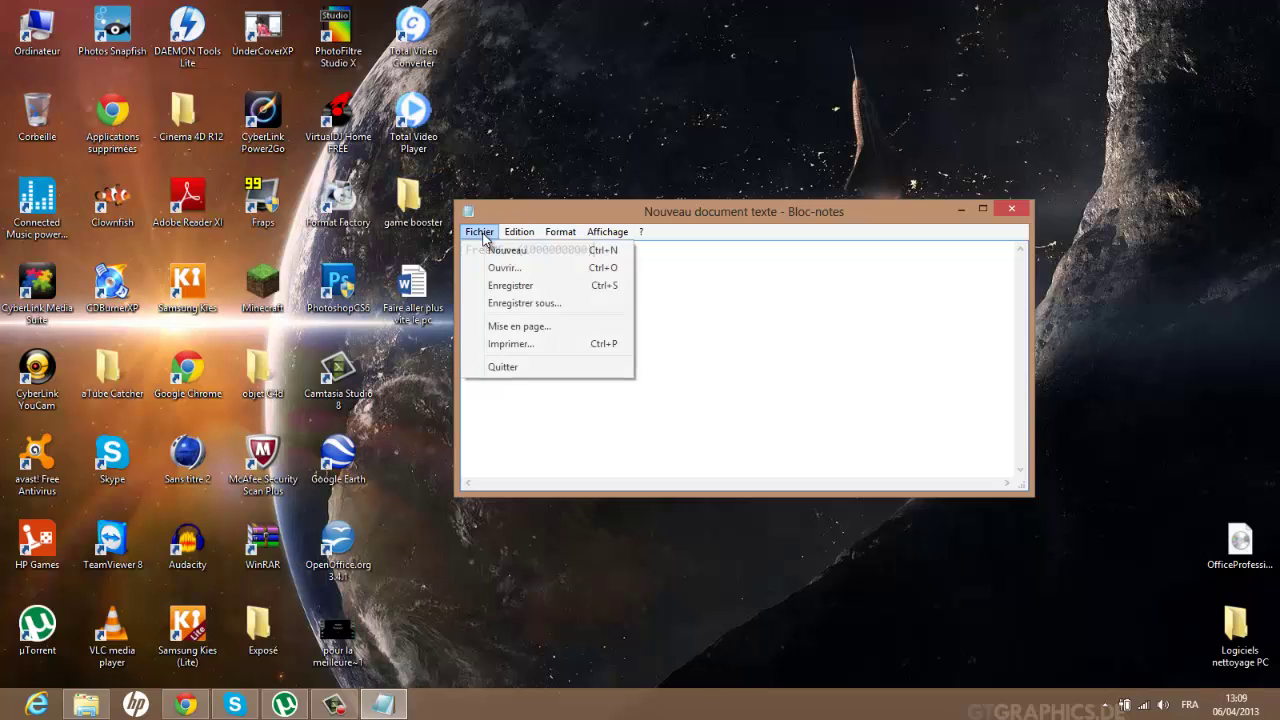
pyautogui.click(531, 304)
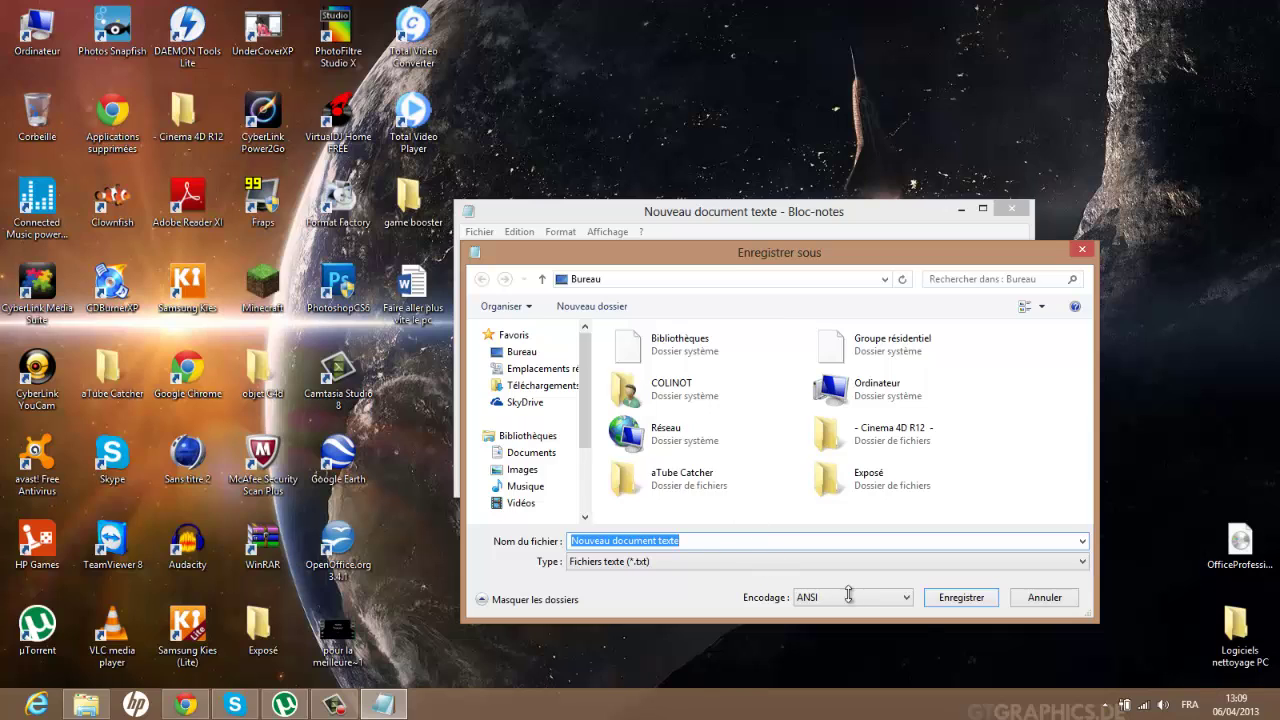
pyautogui.click(548, 349)
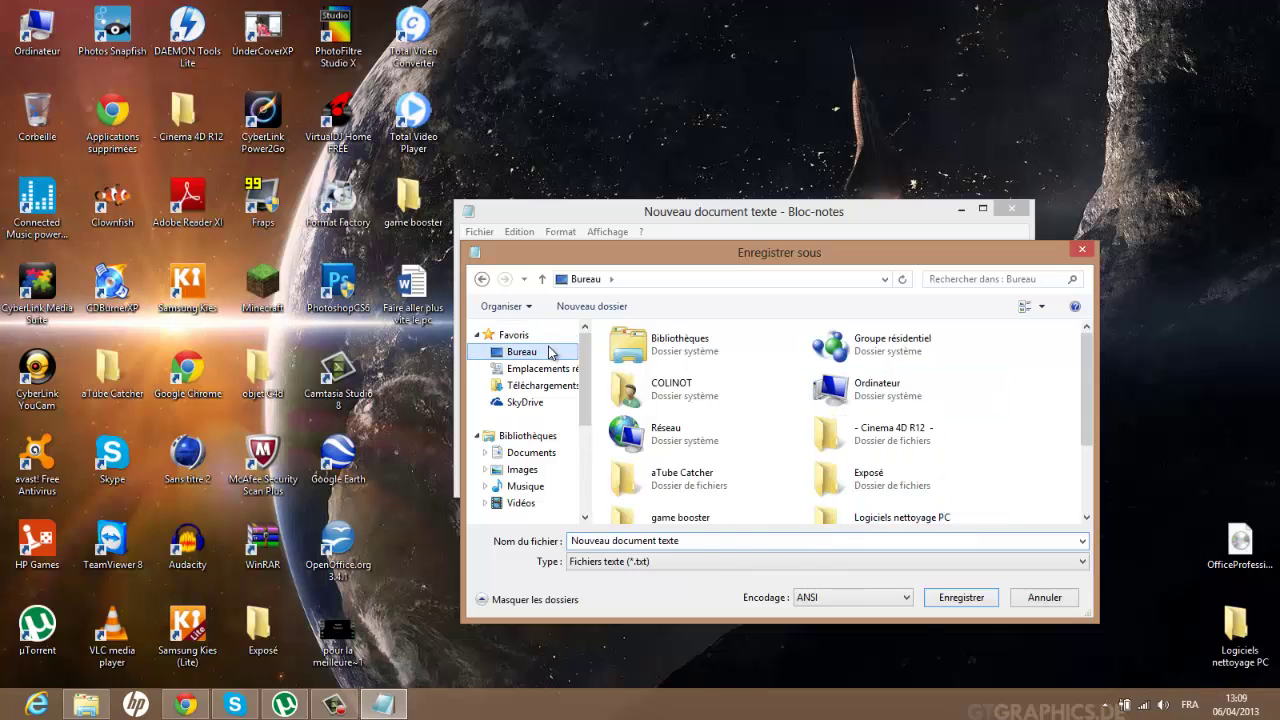
pyautogui.click(948, 598)
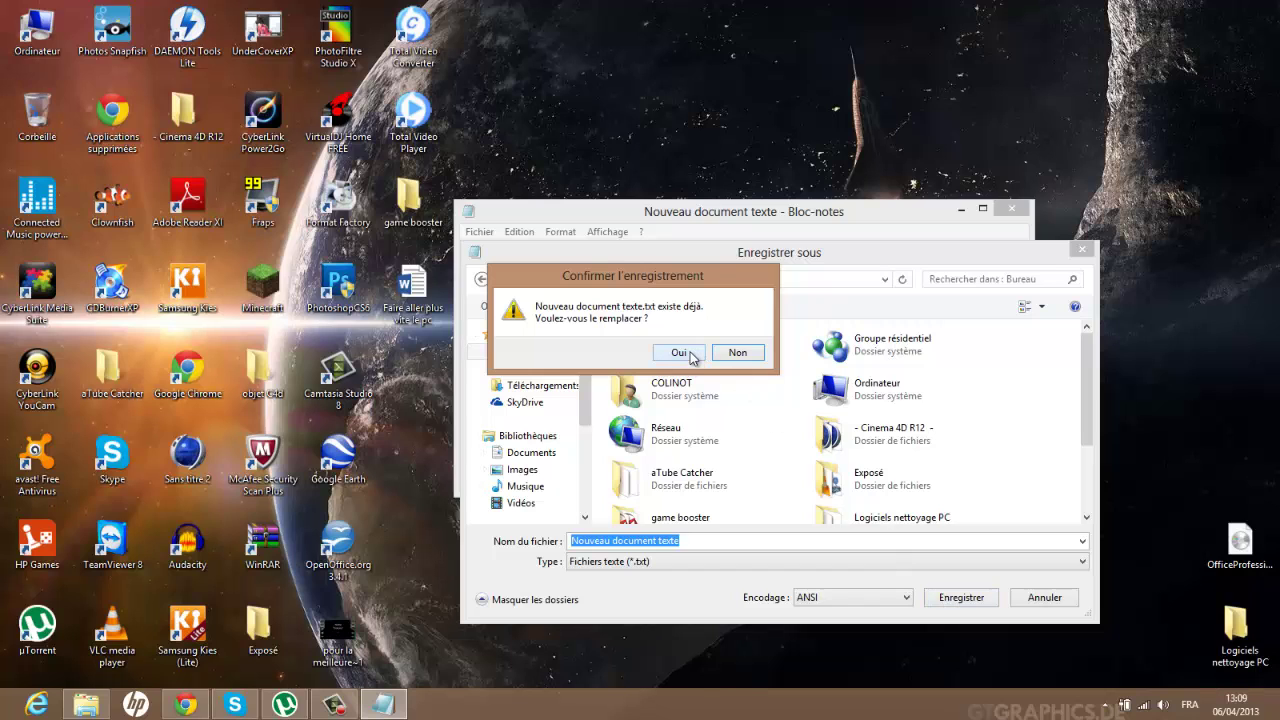
pyautogui.click(690, 356)
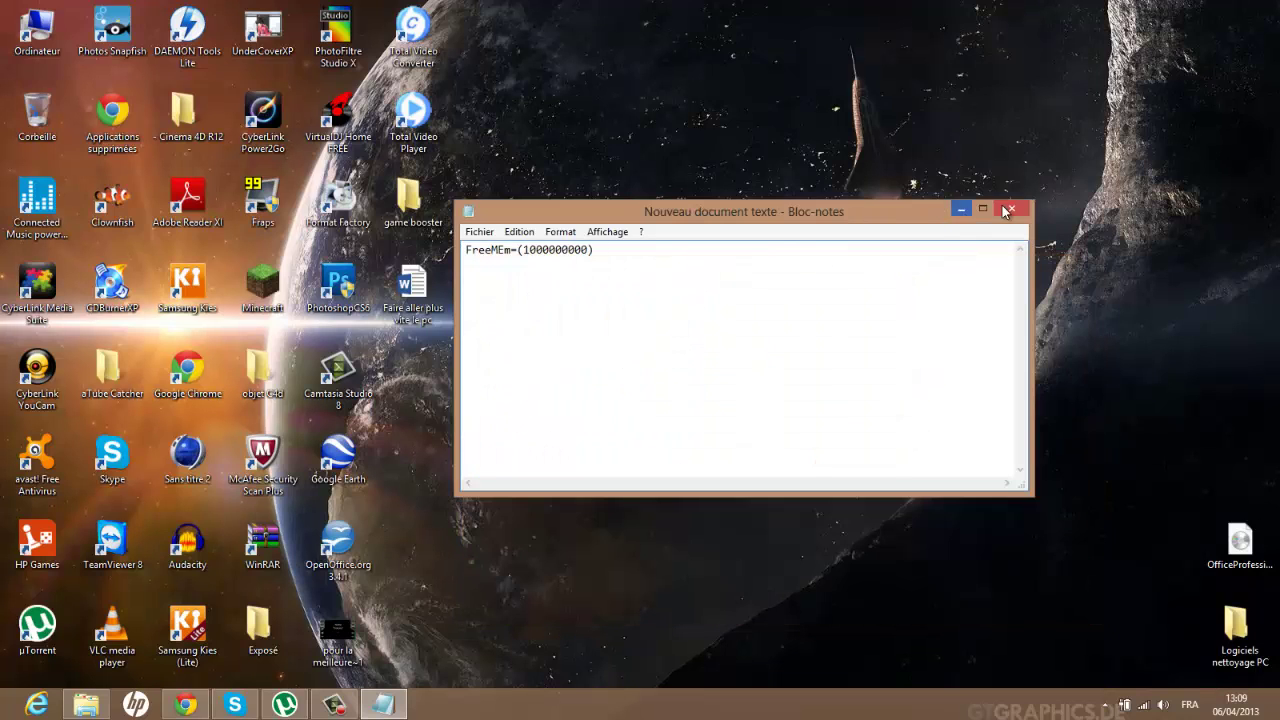
pyautogui.click(1011, 209)
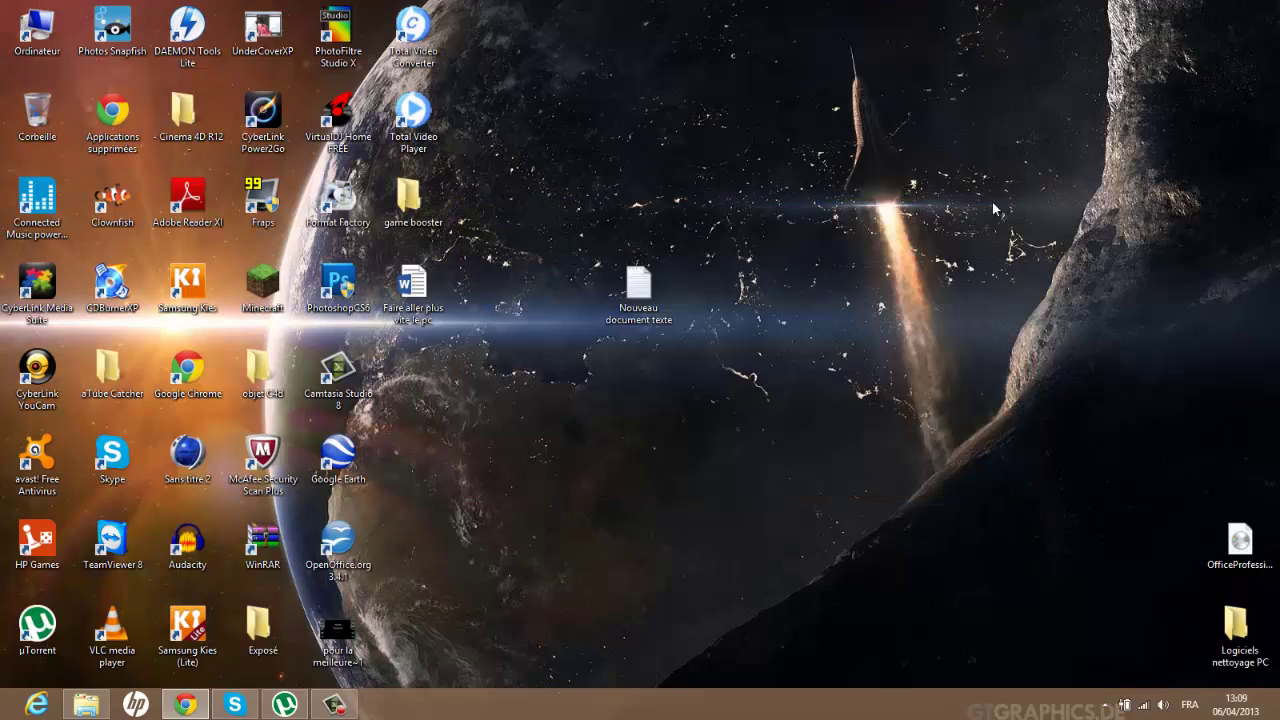
# Move the Nouveau document texte file to a free spot lower on the desktop and deselect it.
pyautogui.moveTo(643, 297); pyautogui.dragTo(711, 388)
pyautogui.click(570, 392)
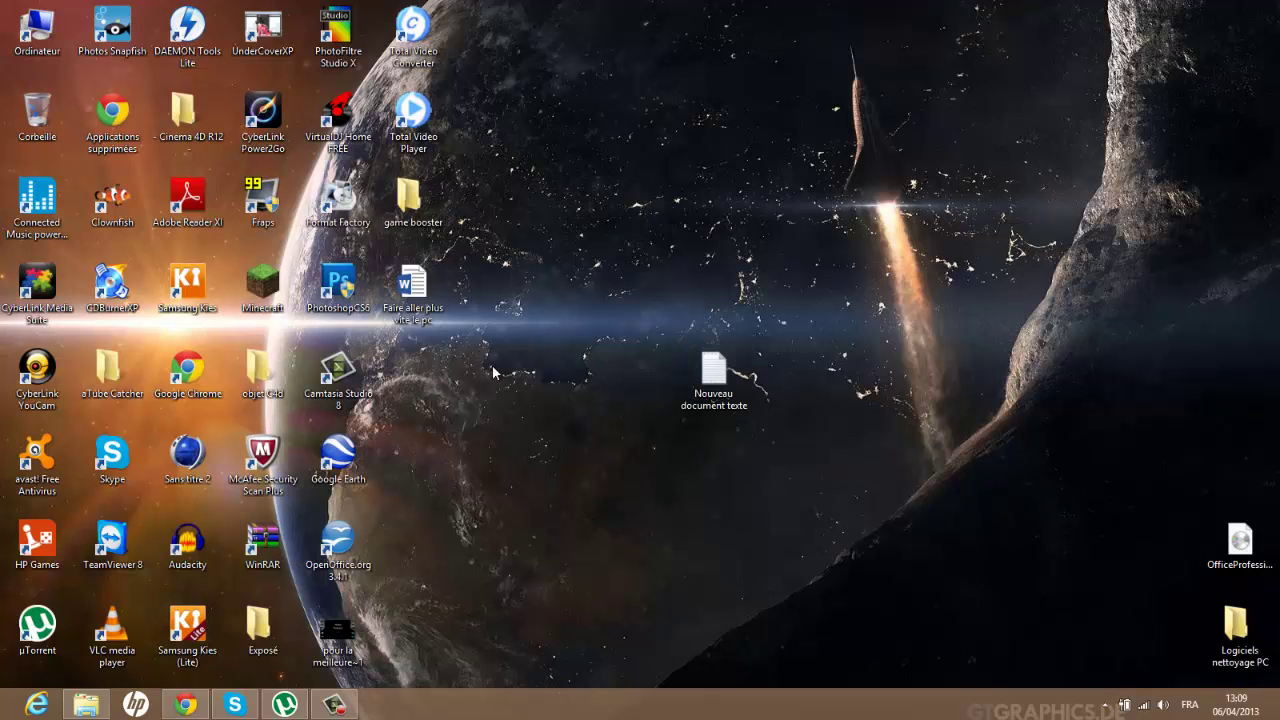
pyautogui.moveTo(494, 366); pyautogui.dragTo(839, 446)
pyautogui.click(799, 443)
pyautogui.press('super')
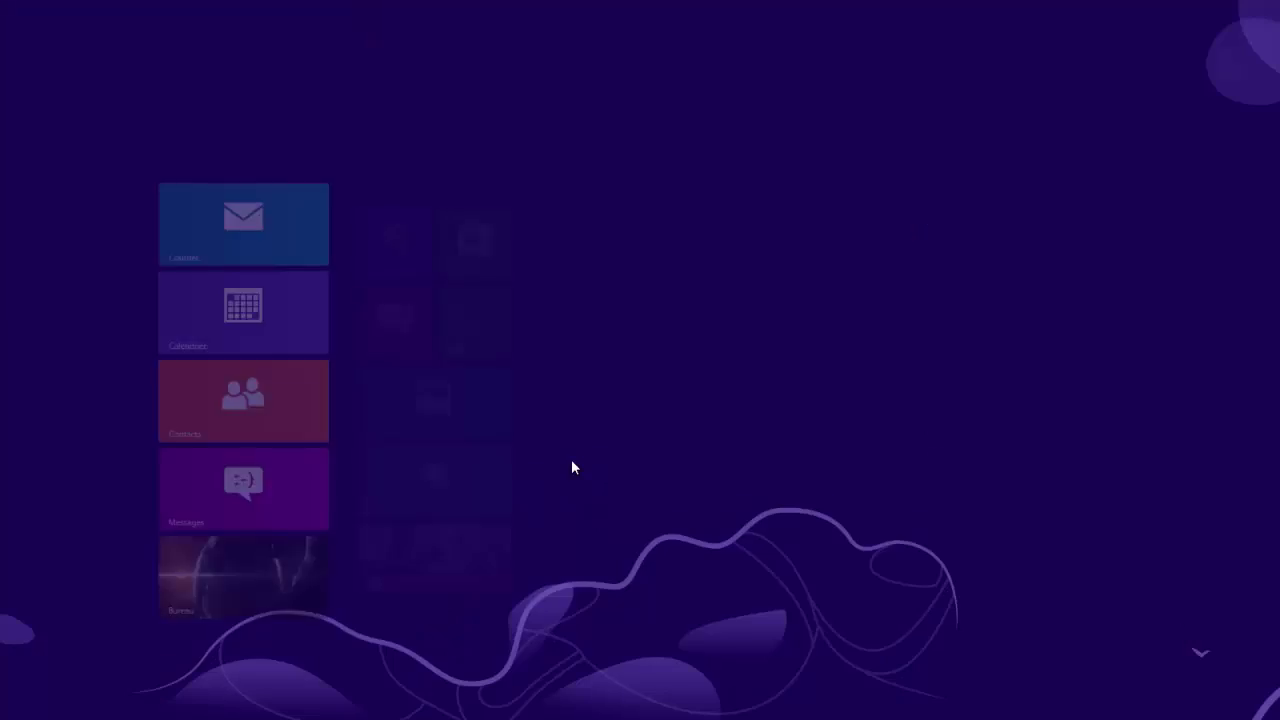
pyautogui.press('super')
pyautogui.doubleClick(1236, 628)
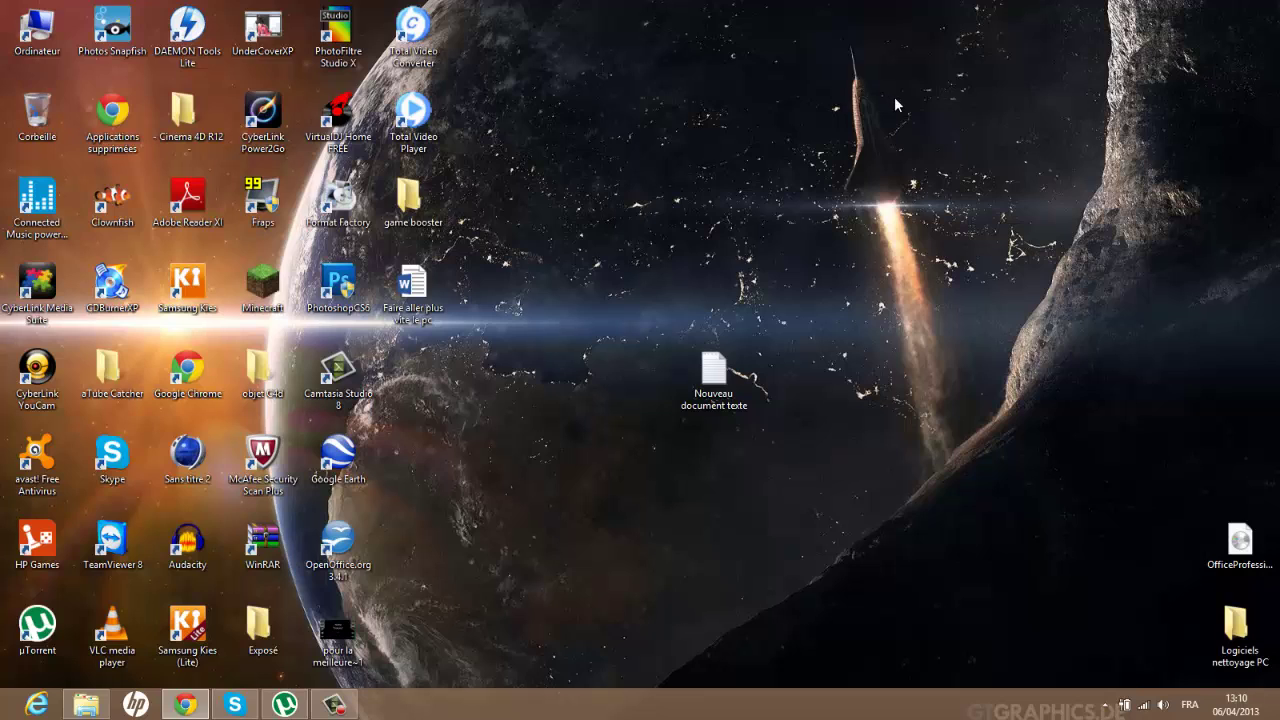
# Delete the Nouveau document texte file from the desktop.
pyautogui.moveTo(652, 240); pyautogui.dragTo(852, 480)
pyautogui.rightClick(700, 376)
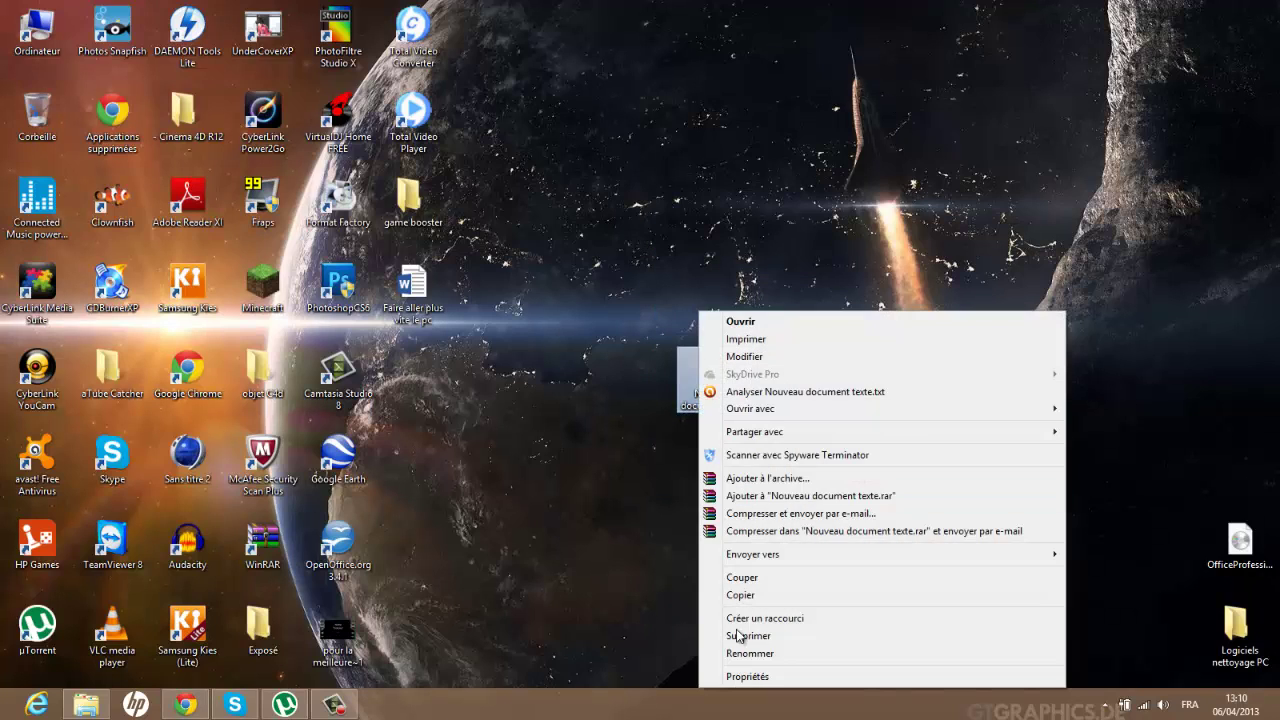
pyautogui.click(745, 635)
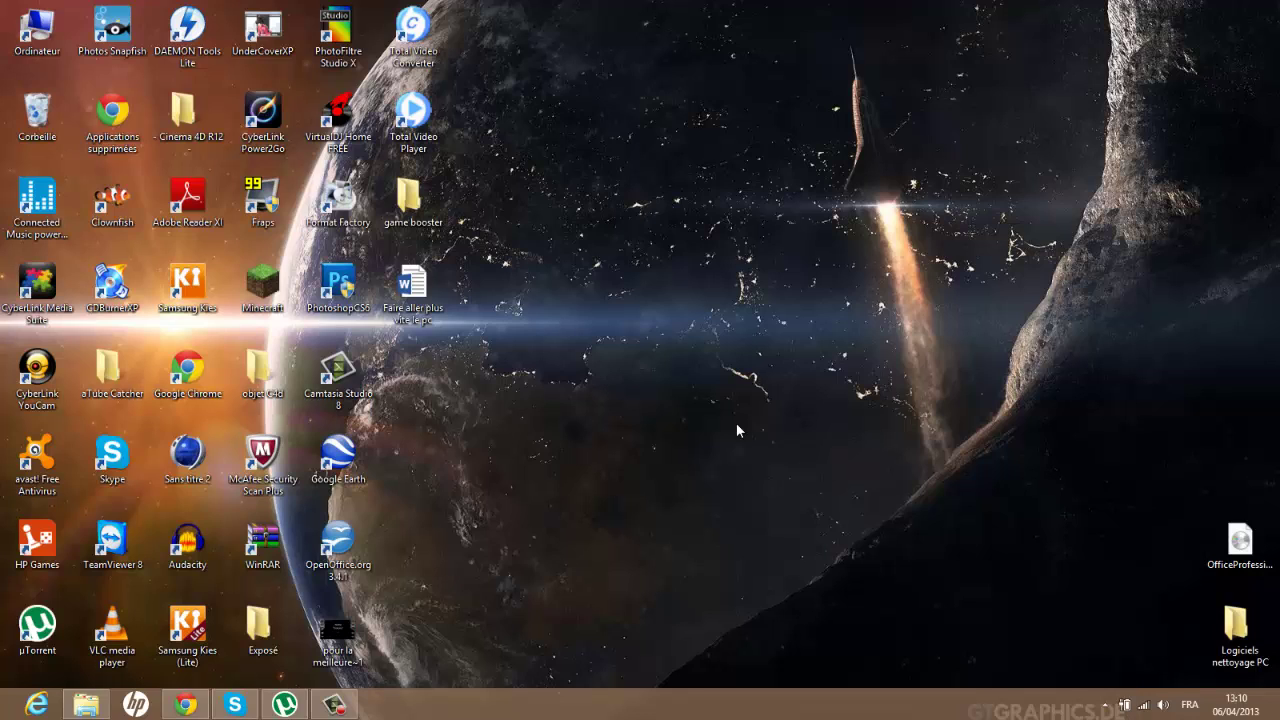
# Search the system settings for "defra" and open Défragmenter et optimiser vos lecteurs.
pyautogui.moveTo(1279, 719)
pyautogui.moveTo(1279, 1)
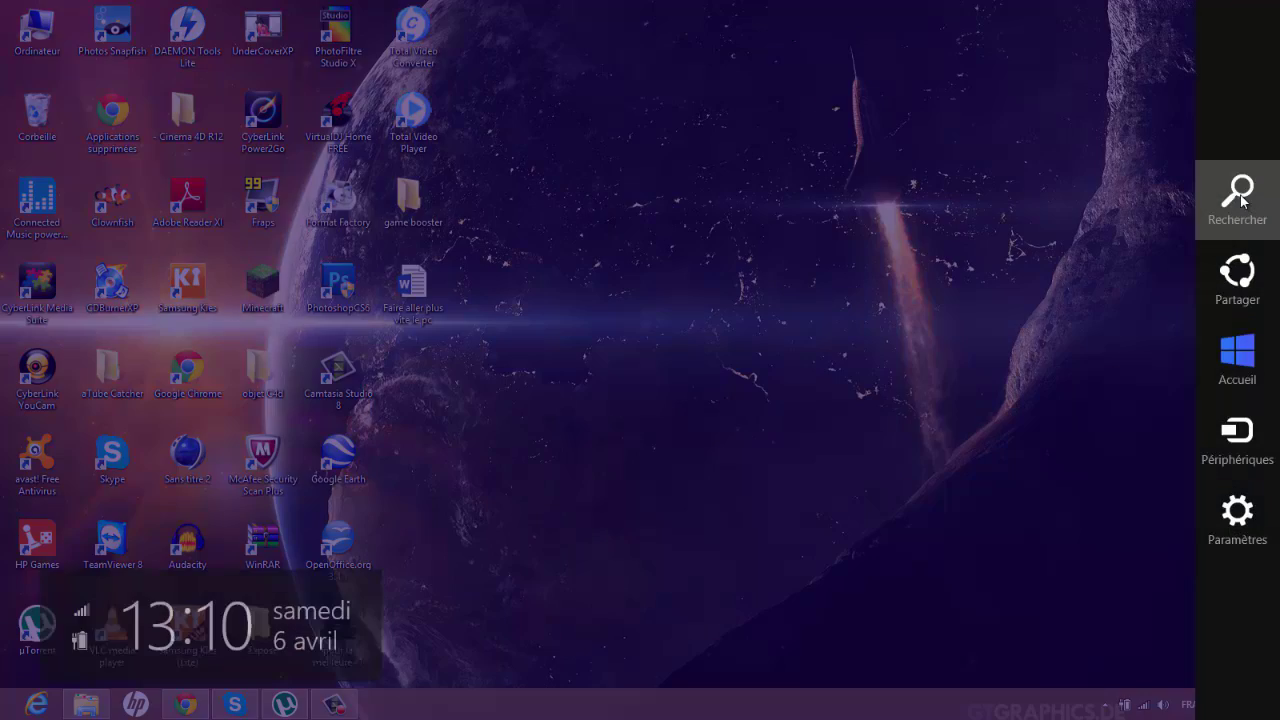
pyautogui.click(1237, 190)
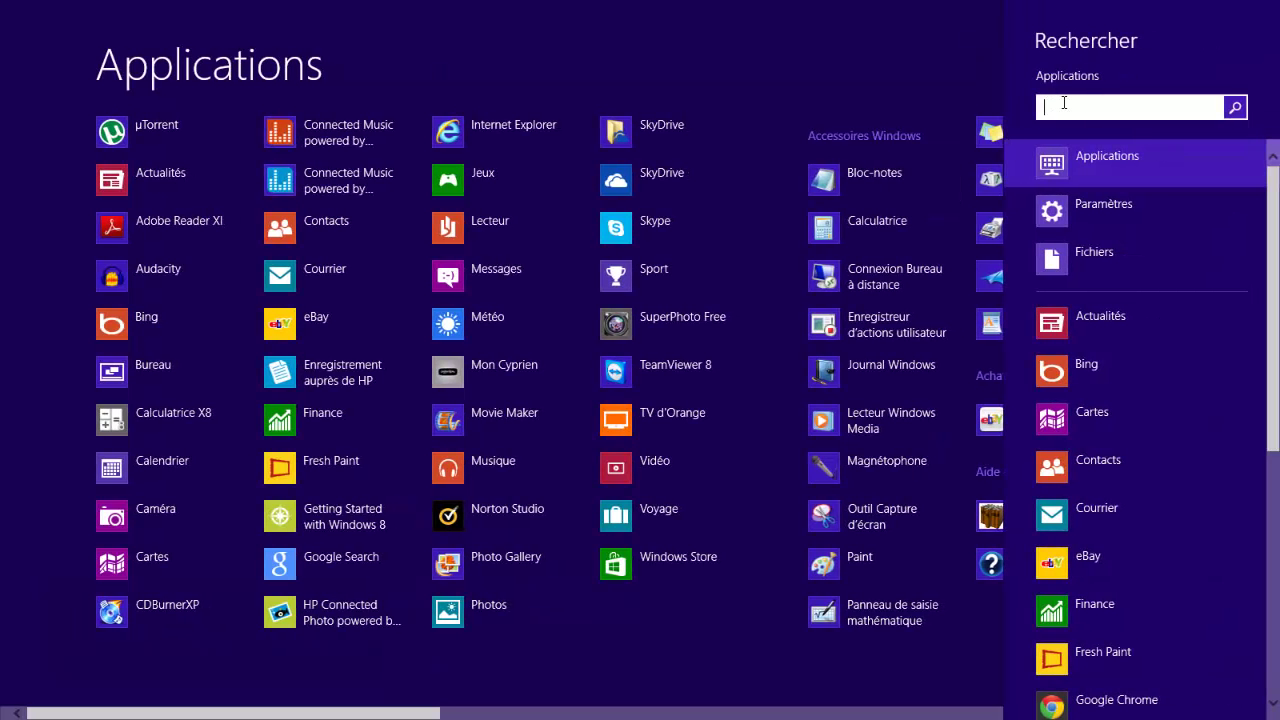
pyautogui.write('defra')
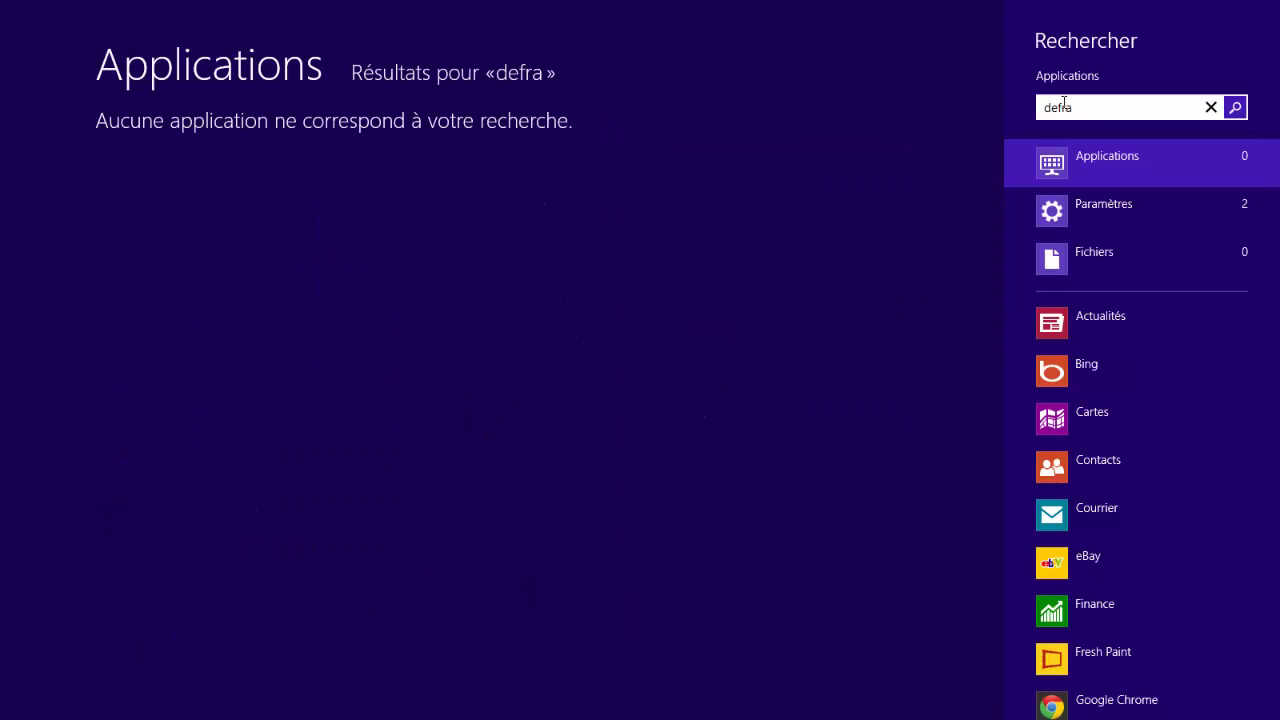
pyautogui.click(1083, 208)
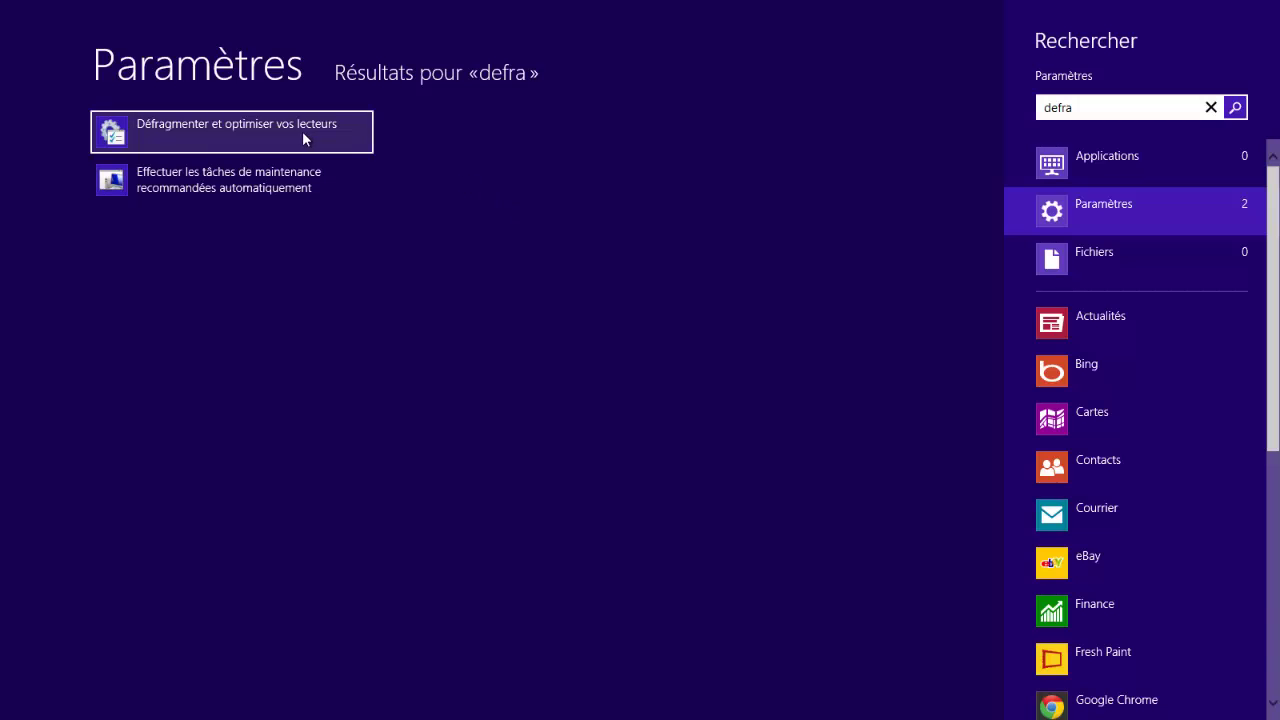
pyautogui.click(302, 131)
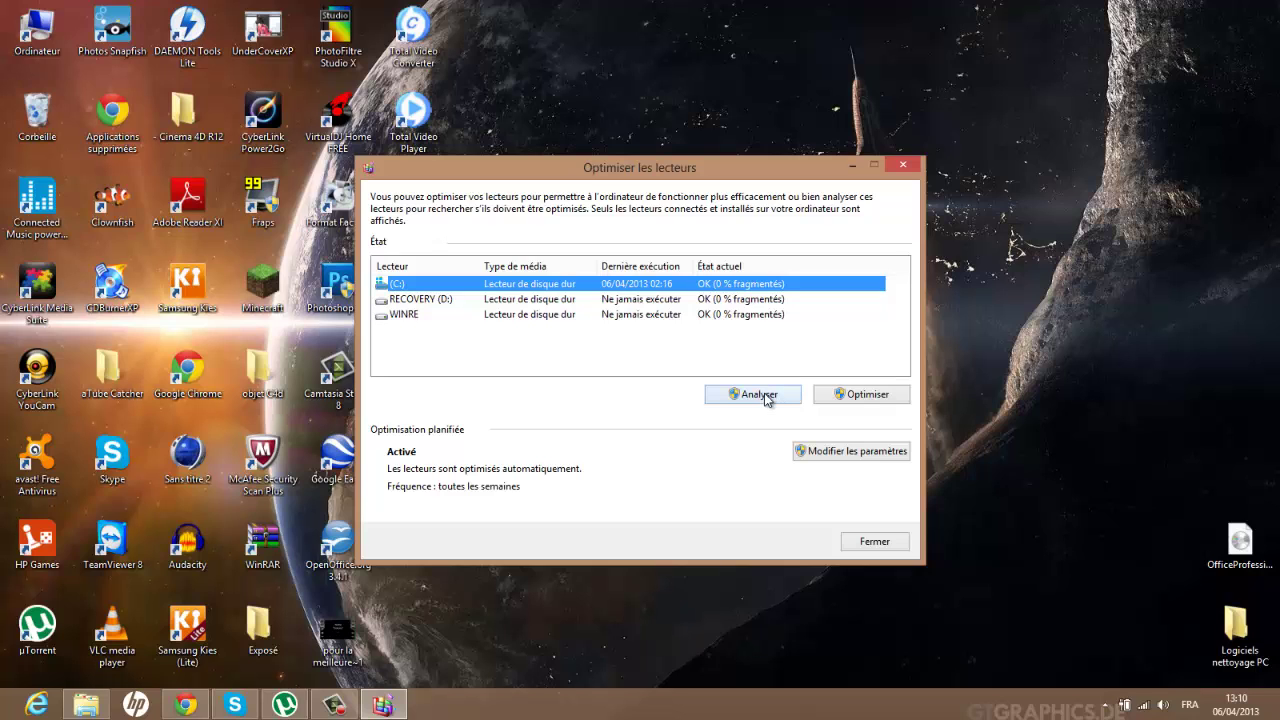
# Analyse the (C:) drive and start optimising it.
pyautogui.click(762, 395)
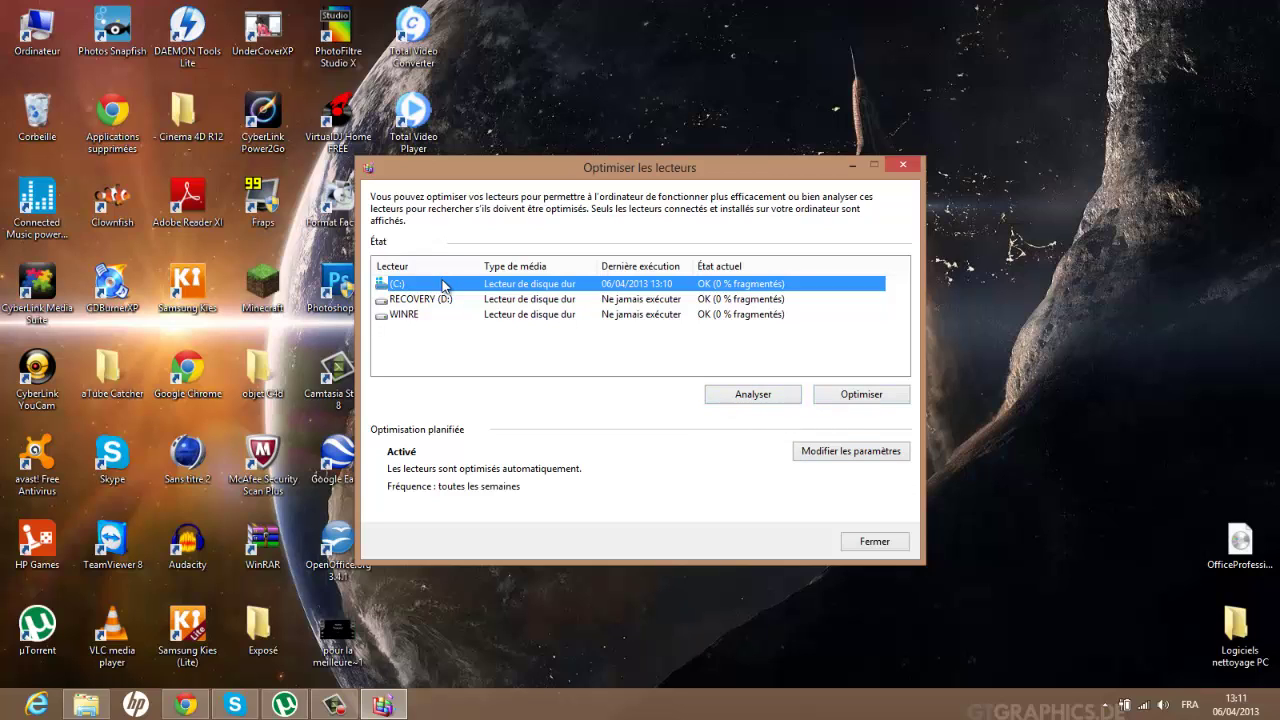
pyautogui.click(823, 397)
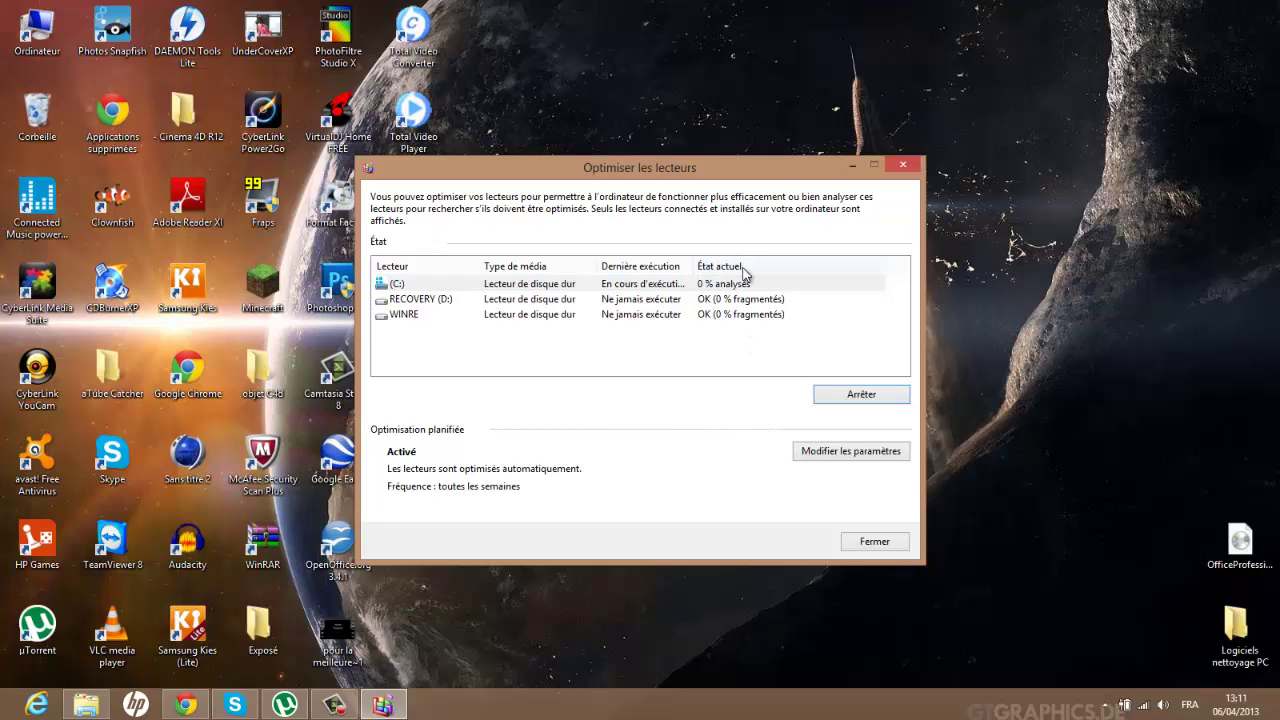
# Move the Optimiser les lecteurs window higher and further right on the desktop while the optimisation runs.
pyautogui.moveTo(601, 83); pyautogui.dragTo(766, 622)
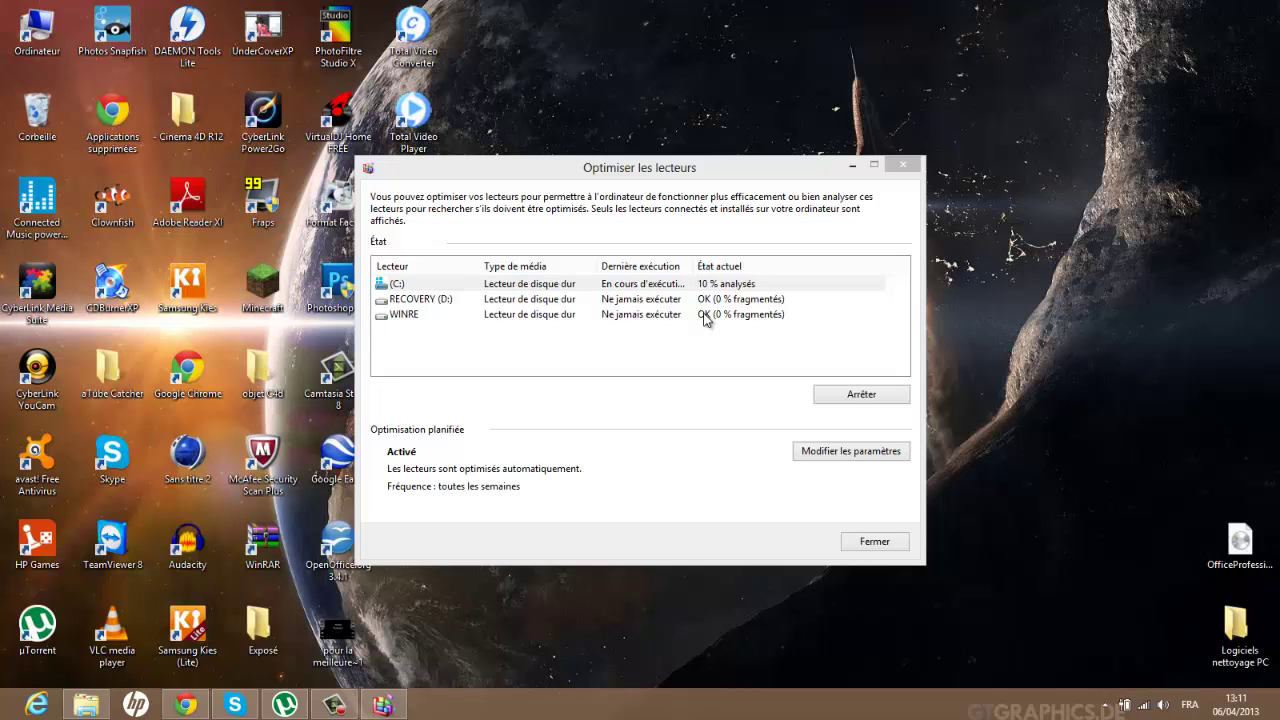
pyautogui.moveTo(787, 165); pyautogui.dragTo(900, 78)
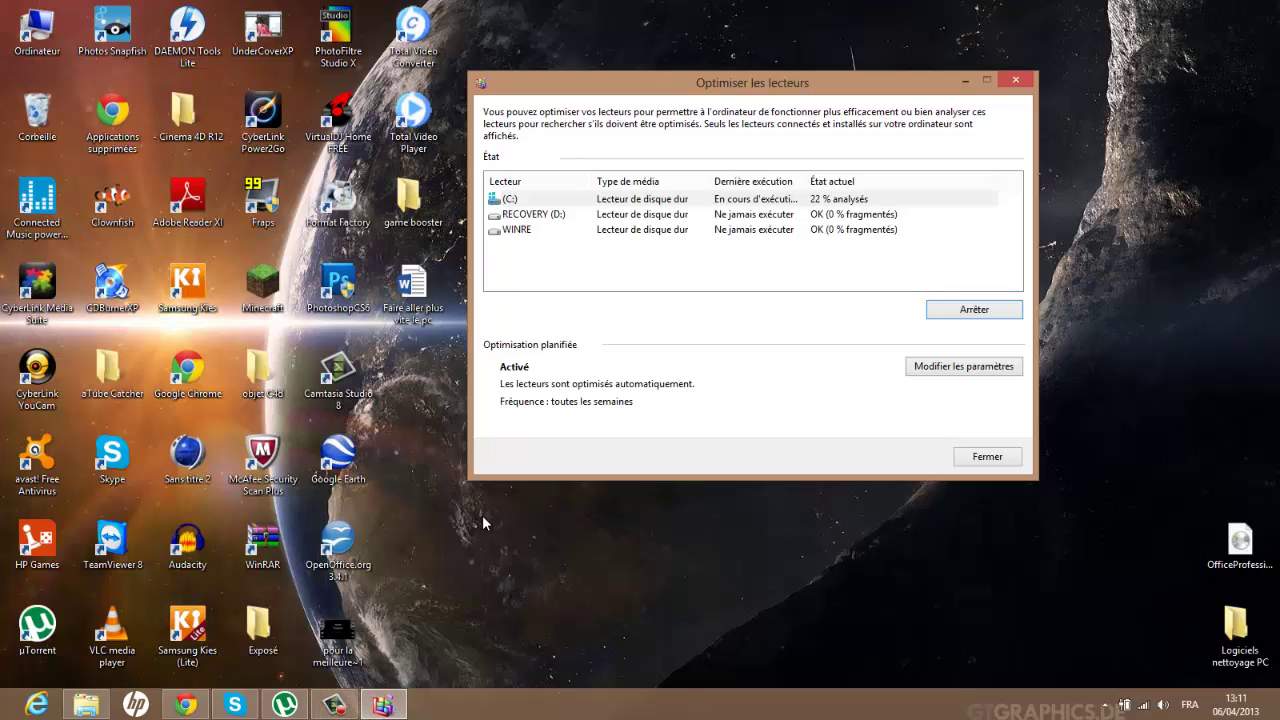
pyautogui.moveTo(482, 515); pyautogui.dragTo(463, 48)
# Bring up the screen recorder's control window, leaving the drive optimisation running.
pyautogui.click(335, 705)
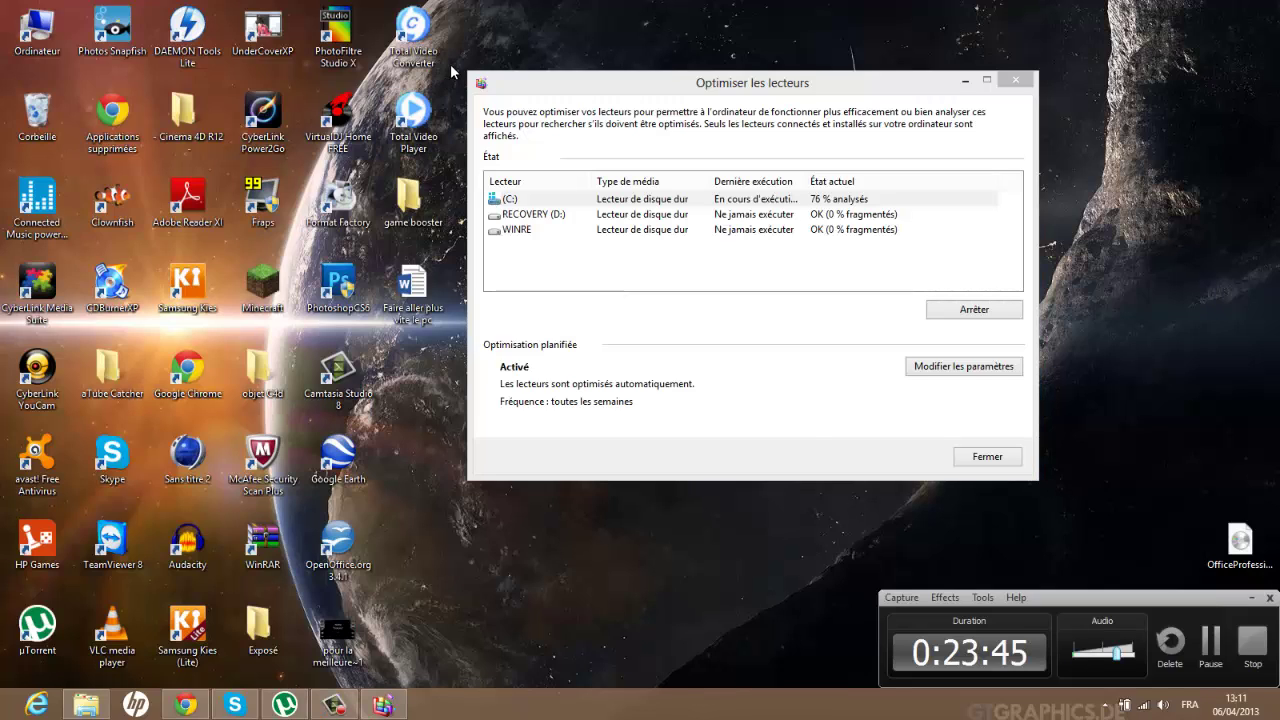
pyautogui.moveTo(455, 68); pyautogui.dragTo(1052, 515)
pyautogui.moveTo(1071, 516)
pyautogui.mouseDown()
pyautogui.moveTo(630, 139)
pyautogui.moveTo(500, 52)
pyautogui.moveTo(456, 65)
pyautogui.mouseUp()
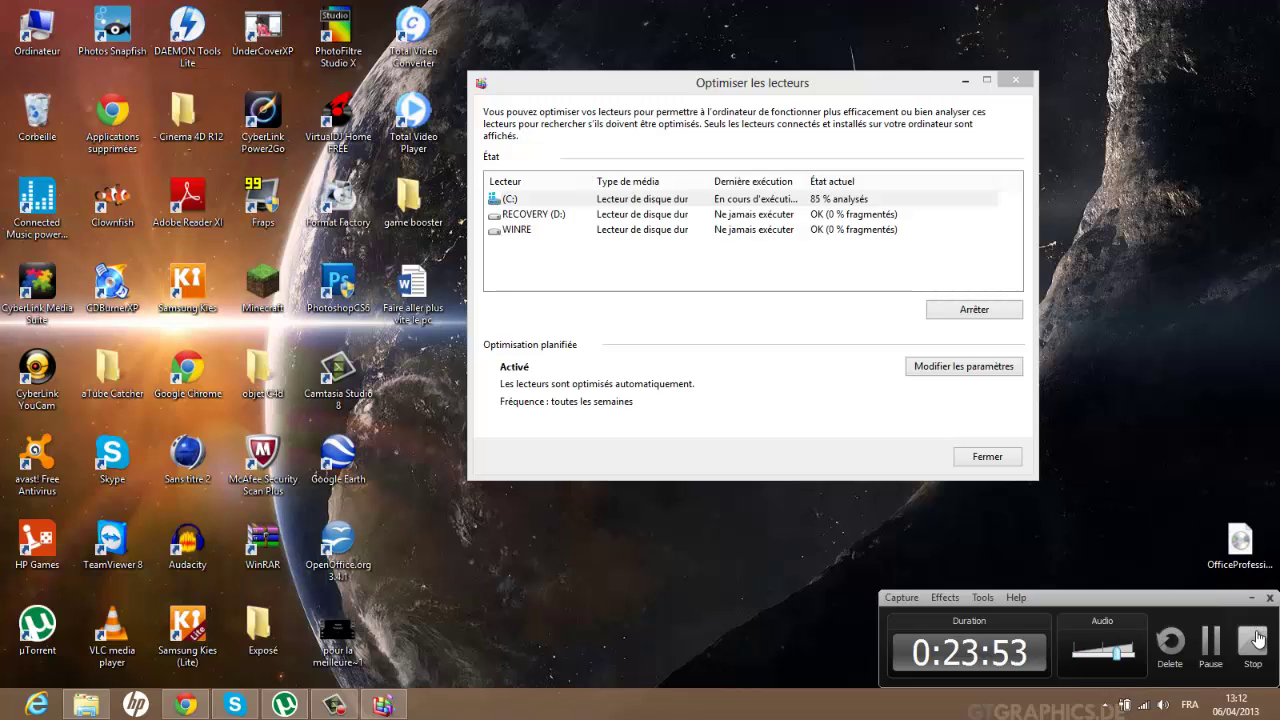